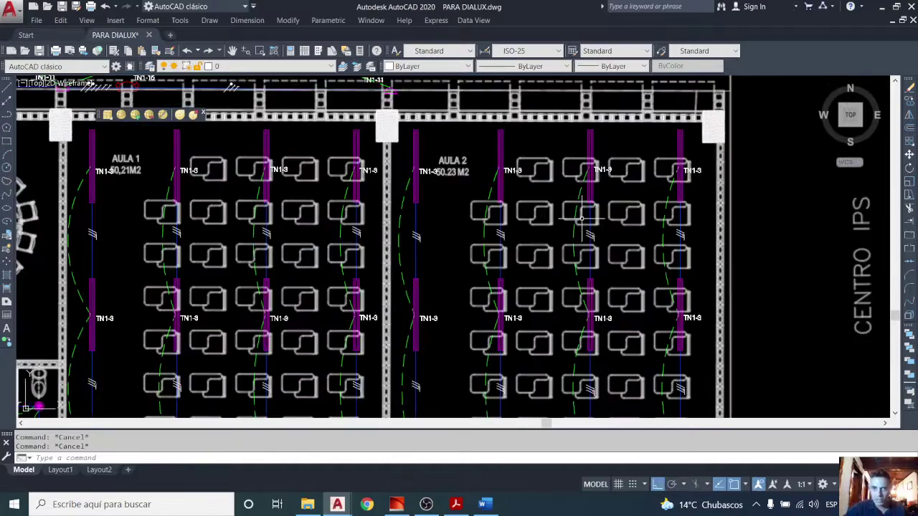
Step: Examine the luminaire circuits and desk layout of classrooms AULA 1 and AULA 2 in the lighting plan
scroll(585, 213, "down", 5)
scroll(552, 172, "up", 2)
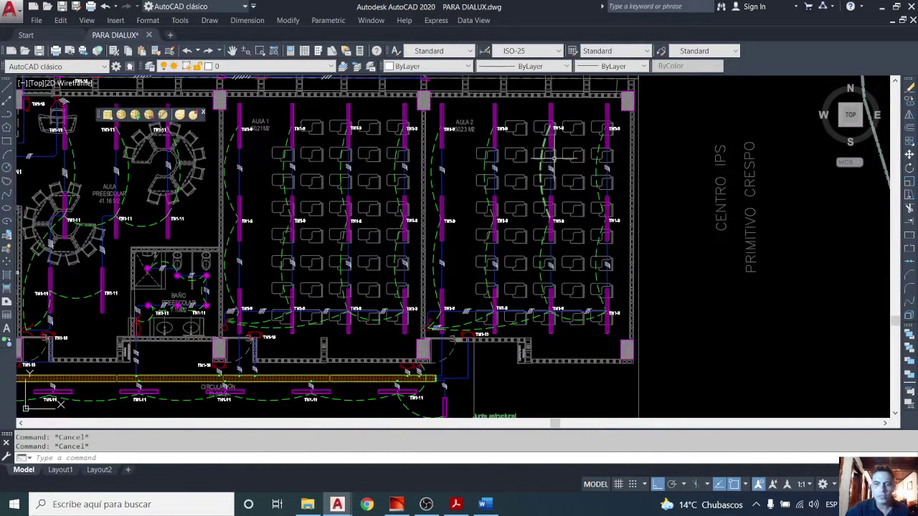
middle_click_drag(542, 235, 555, 244)
middle_click_drag(402, 190, 440, 198)
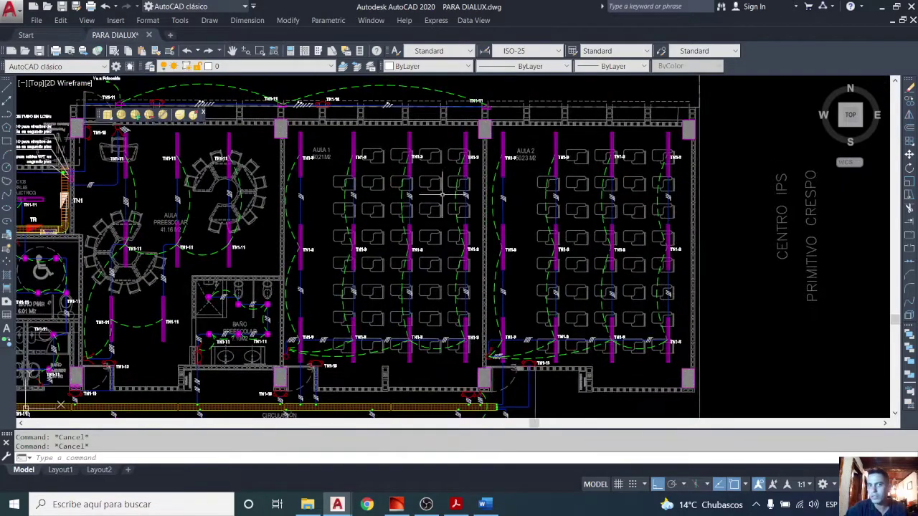
scroll(501, 237, "down", 4)
scroll(622, 244, "up", 2)
middle_click_drag(481, 227, 621, 268)
scroll(450, 236, "up", 4)
middle_click_drag(498, 191, 544, 181)
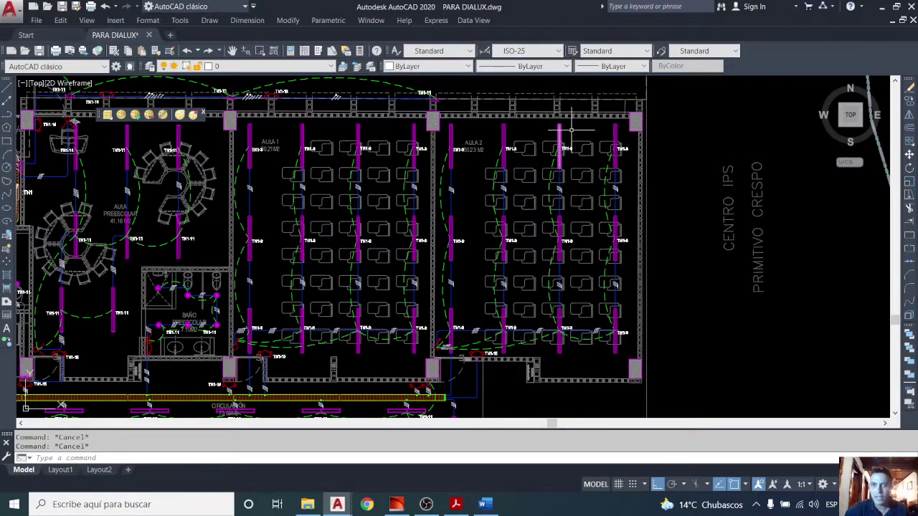
middle_click_drag(682, 151, 697, 148)
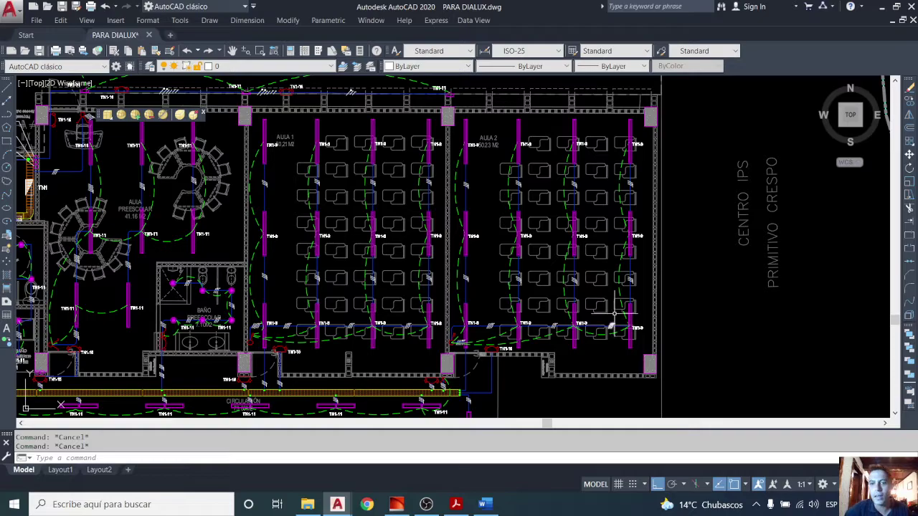
scroll(558, 173, "up", 3)
scroll(558, 173, "down", 3)
mouse_move(559, 173)
middle_mouse_down()
mouse_move(587, 176)
mouse_move(604, 166)
middle_mouse_up()
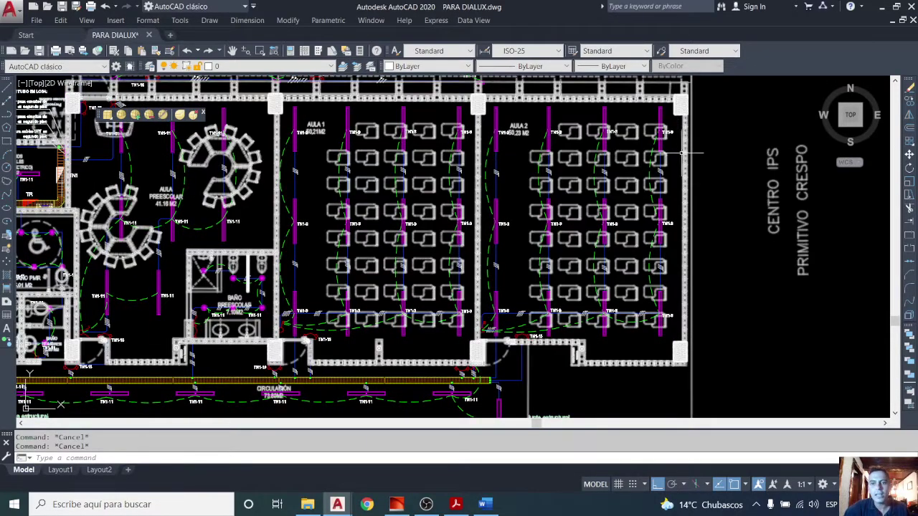
Step: Inspect the drawing details of classroom AULA 2 up close, and review its location within the overall floor plan
scroll(681, 152, "up", 6)
scroll(559, 170, "up", 2)
mouse_move(554, 159)
middle_mouse_down()
mouse_move(506, 141)
mouse_move(507, 94)
mouse_move(511, 121)
mouse_move(529, 100)
mouse_move(579, 76)
middle_mouse_up()
left_click(546, 154)
left_click(490, 136)
scroll(503, 139, "down", 4)
scroll(559, 138, "down", 7)
key("Escape")
scroll(559, 139, "up", 4)
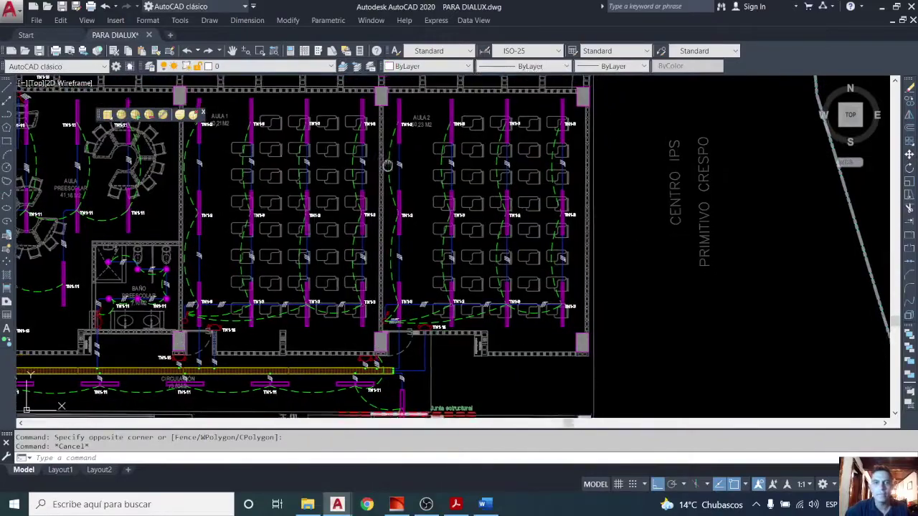
scroll(387, 165, "down", 3)
middle_click_drag(487, 184, 524, 195)
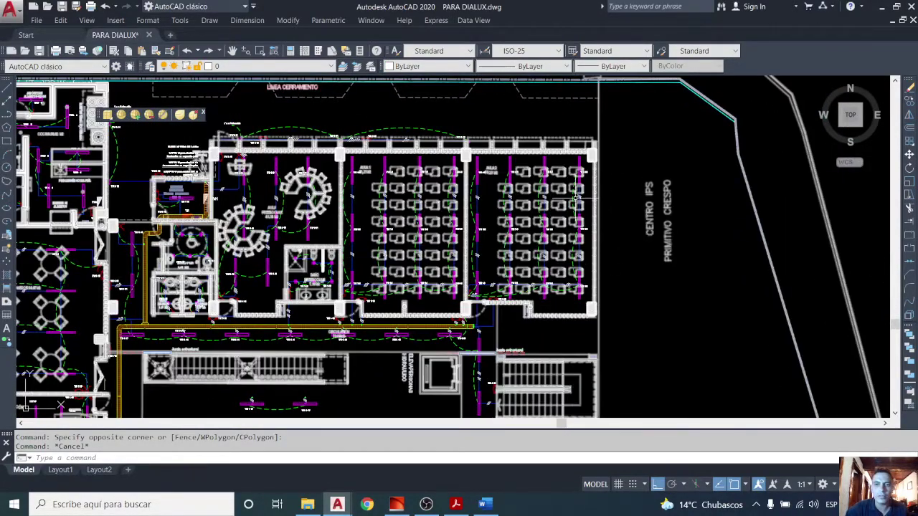
scroll(576, 197, "up", 2)
middle_click_drag(658, 164, 693, 157)
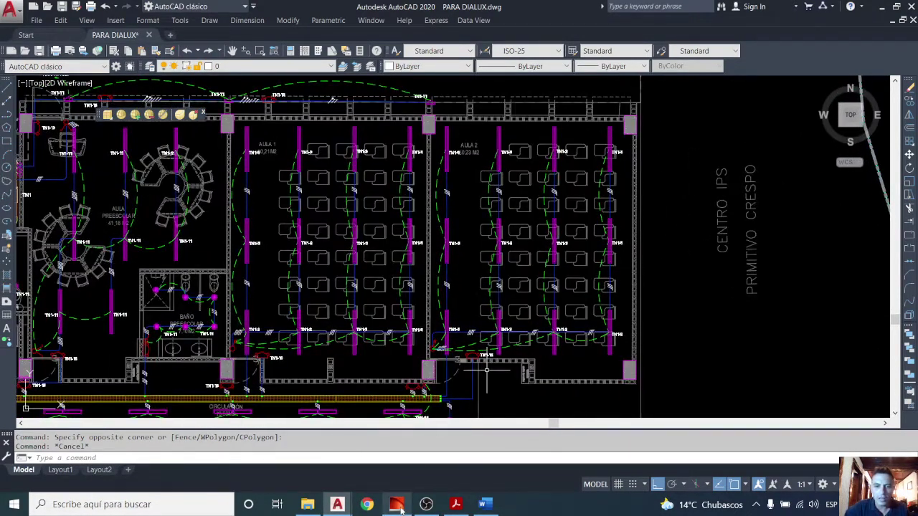
Step: Switch to DIALux, hide the DWG background in the AULA TIPO JHL floor plan, and inspect the room's furniture and luminaires
left_click(398, 505)
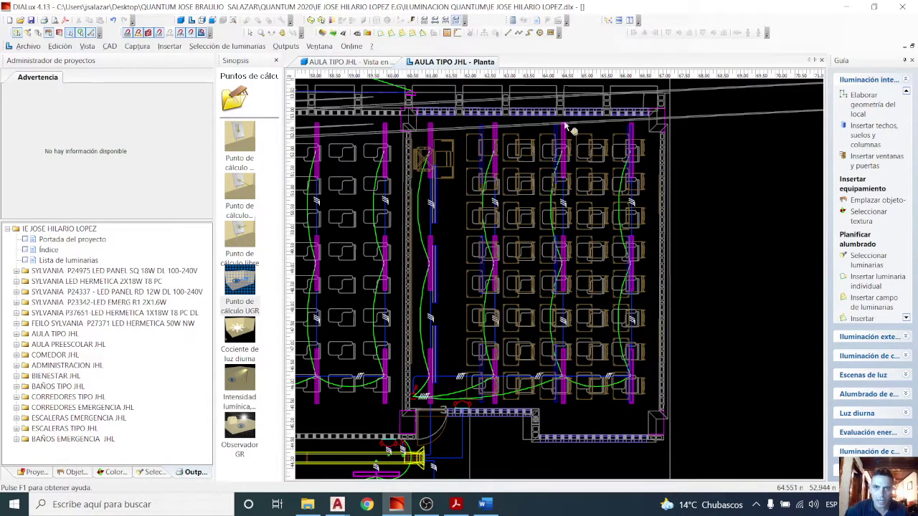
left_click(456, 20)
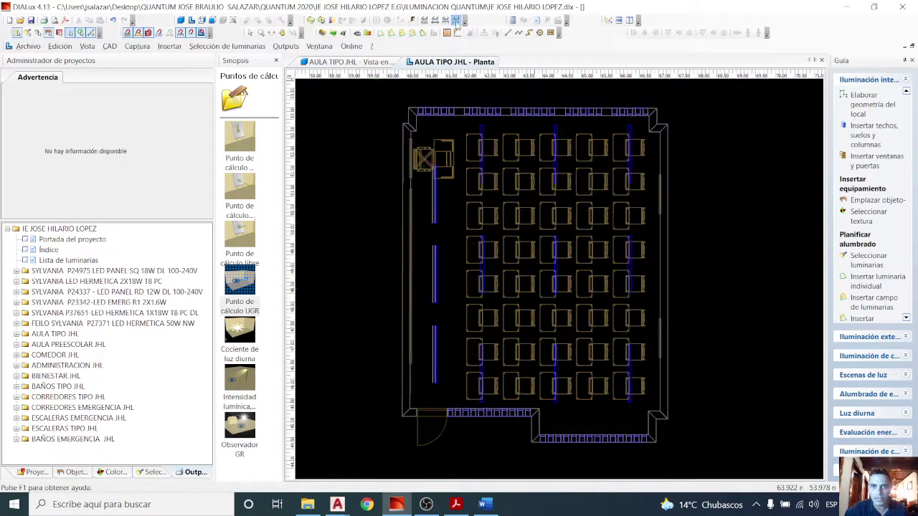
scroll(555, 247, "up", 2)
middle_click_drag(551, 331, 521, 346)
scroll(521, 346, "down", 1)
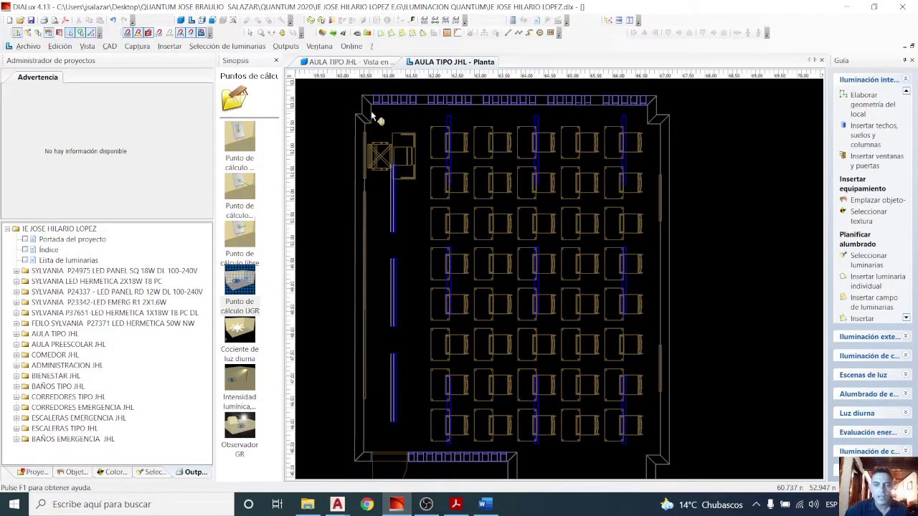
middle_click_drag(575, 238, 586, 246)
middle_click_drag(582, 308, 490, 294)
scroll(532, 211, "up", 1)
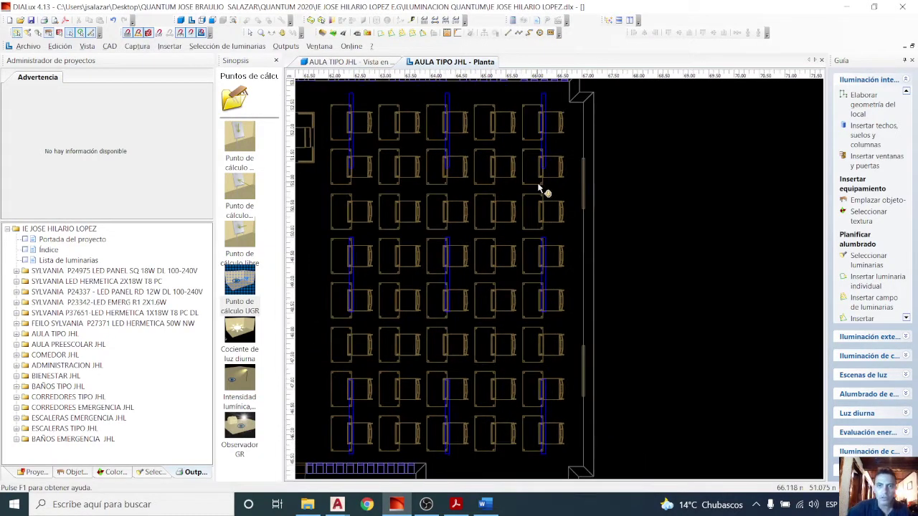
middle_click_drag(441, 143, 520, 208)
scroll(387, 177, "up", 1)
middle_click_drag(440, 195, 525, 166)
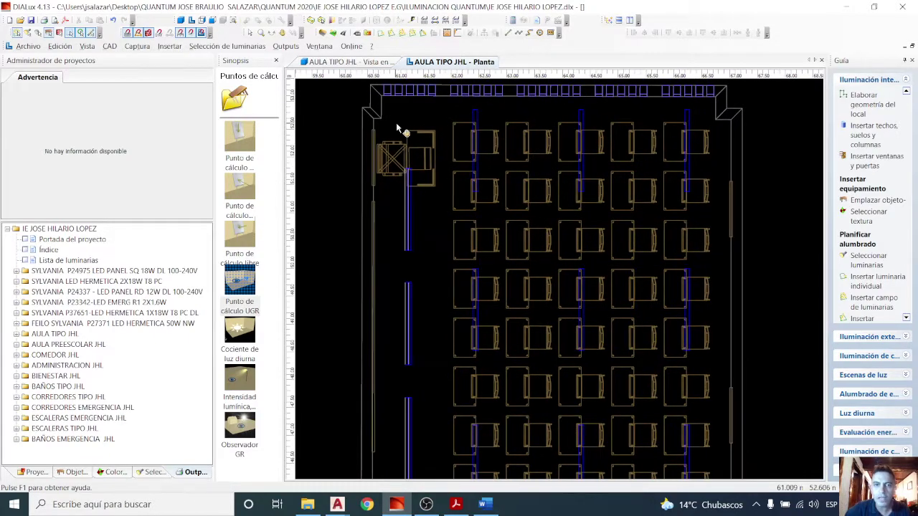
middle_click_drag(396, 124, 396, 139)
Step: Select the luminaire above the first desk column near the window wall and view its luminaire type and light distribution curve
left_click(251, 34)
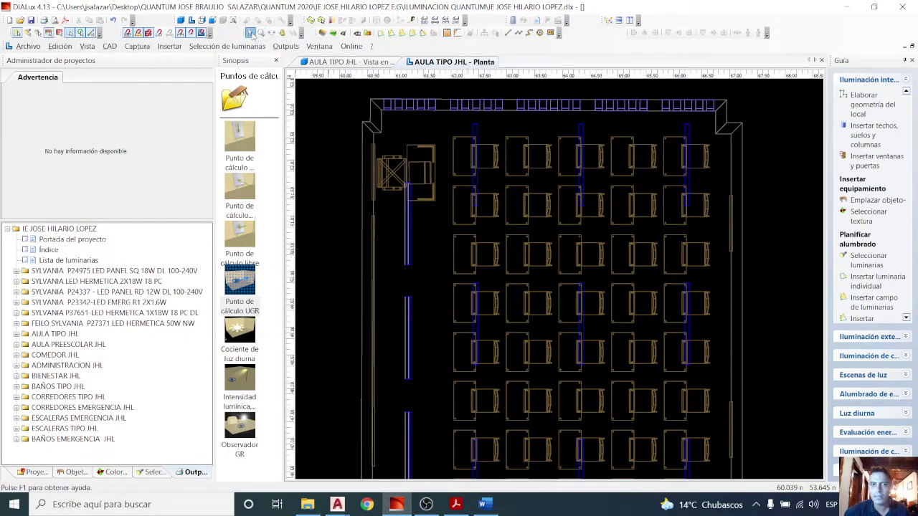
left_click(475, 133)
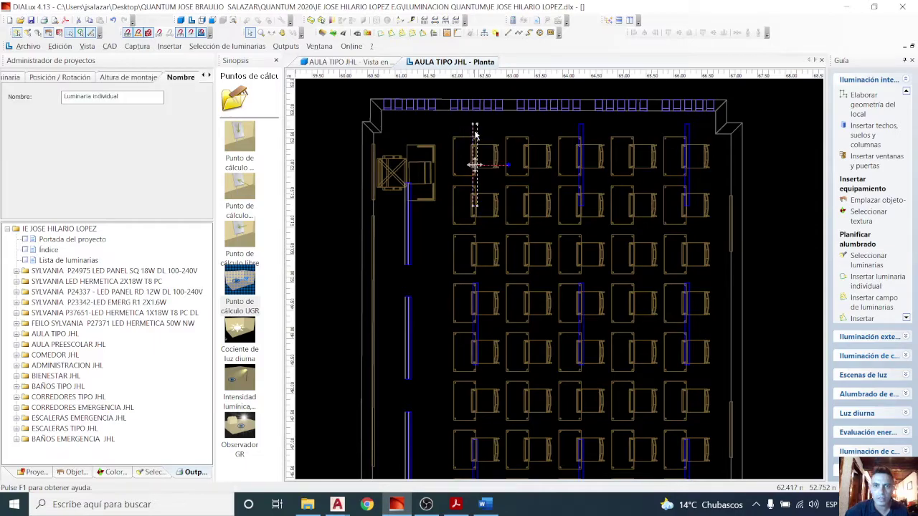
left_click(33, 84)
left_click(13, 79)
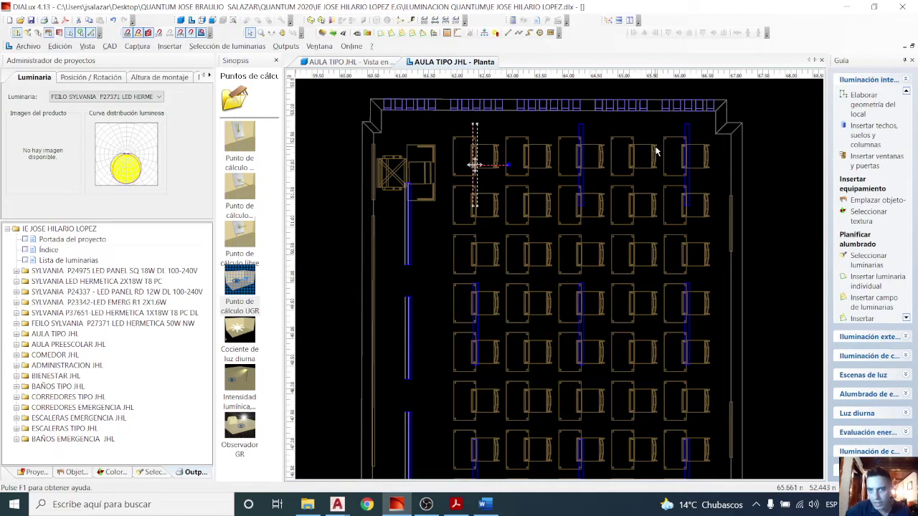
scroll(655, 151, "down", 3)
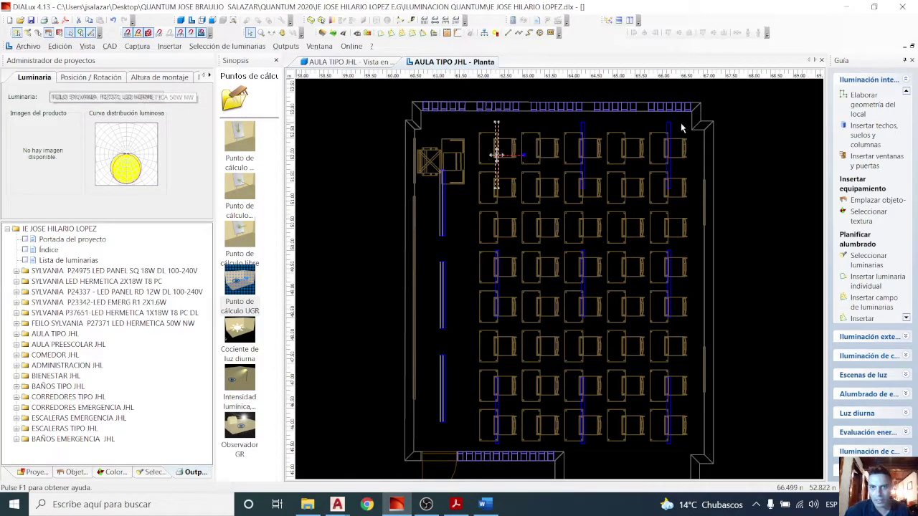
scroll(512, 170, "down", 1)
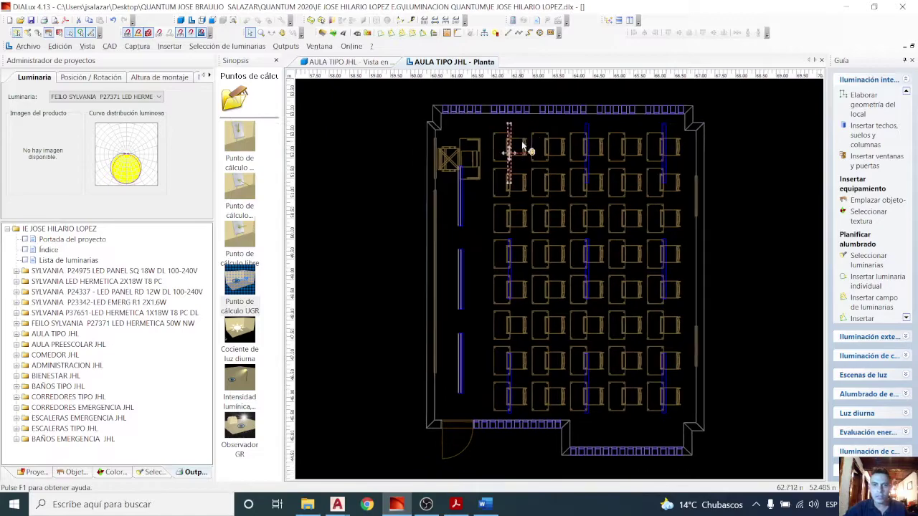
Step: Show the AULA TIPO JHL classroom in the 3D view and look into it from above
left_click(349, 63)
scroll(587, 311, "up", 2)
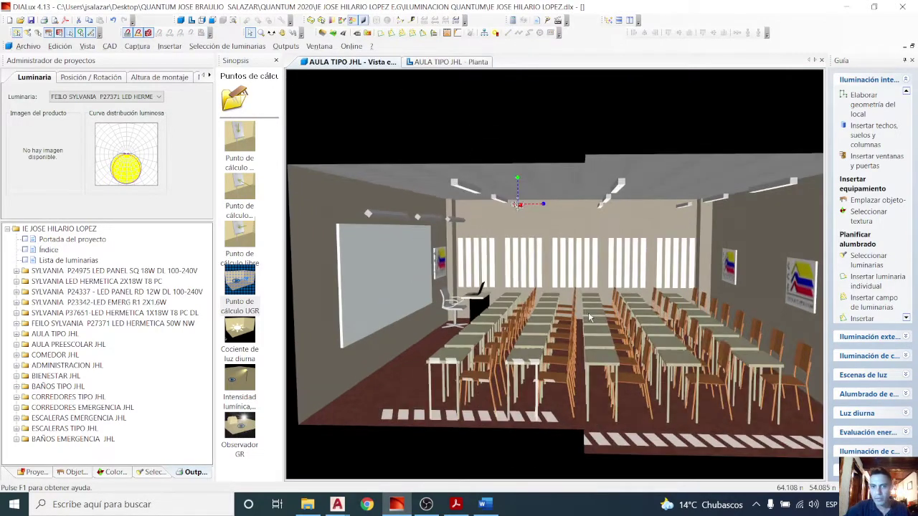
left_click(271, 32)
left_click_drag(404, 102, 472, 126)
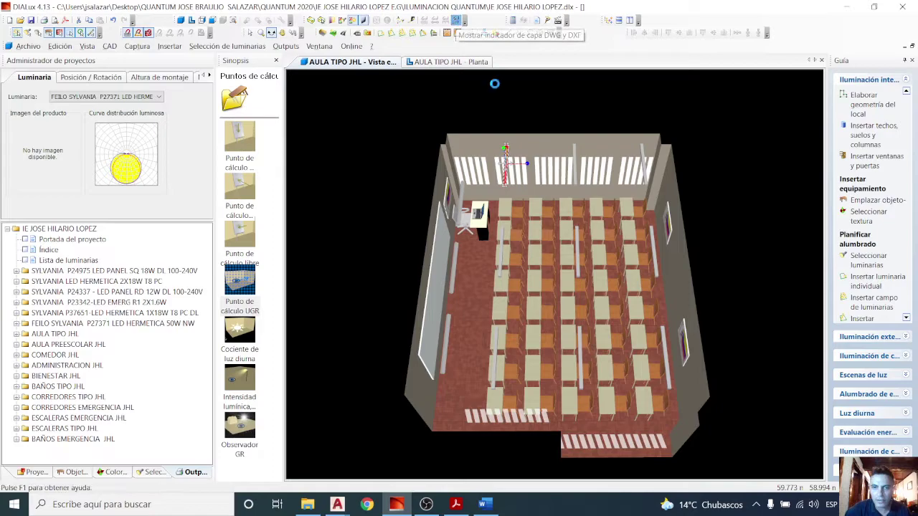
Step: Show the DWG background in the 3D view to compare it with the classroom model, and hide it again
left_click(455, 21)
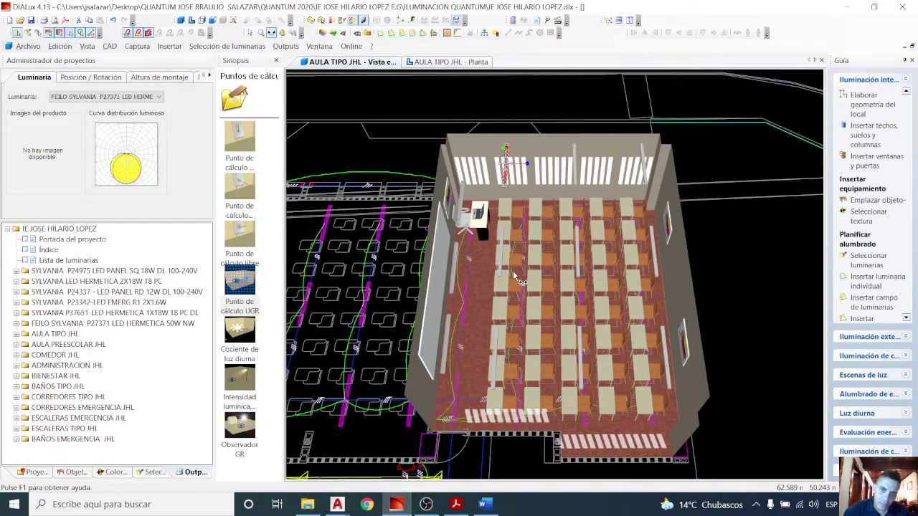
left_click_drag(518, 280, 451, 276)
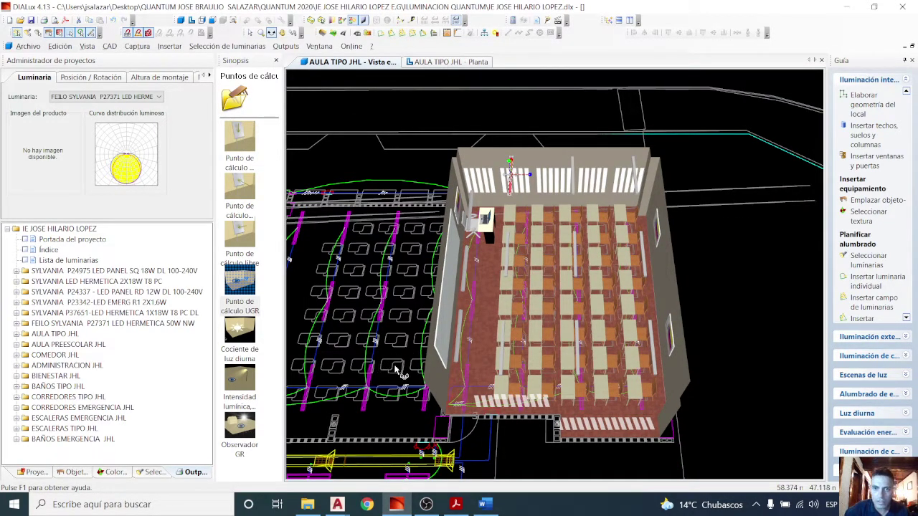
left_click_drag(398, 369, 430, 364)
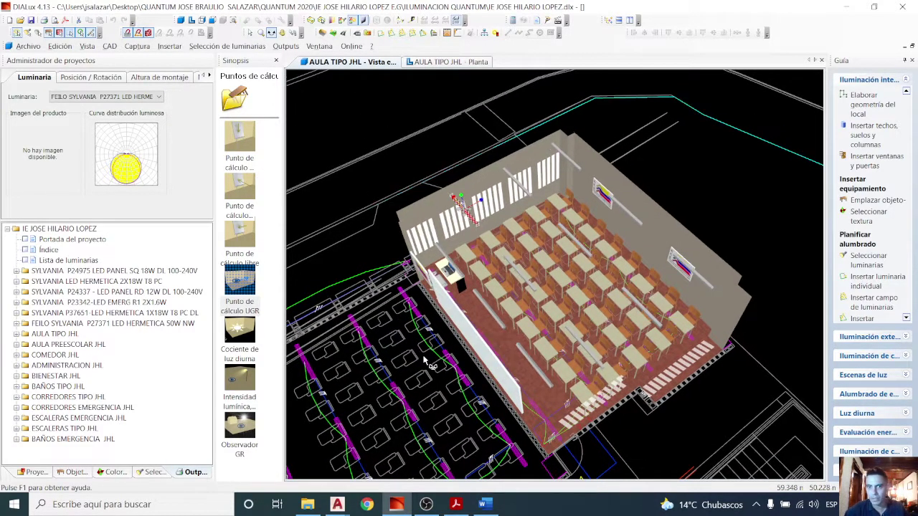
left_click(455, 20)
left_click_drag(516, 222, 428, 288)
Step: Switch to RETILAP.pdf in Acrobat Reader and check the UGR and illuminance requirements for general lighting in classrooms on page 81
left_click(456, 504)
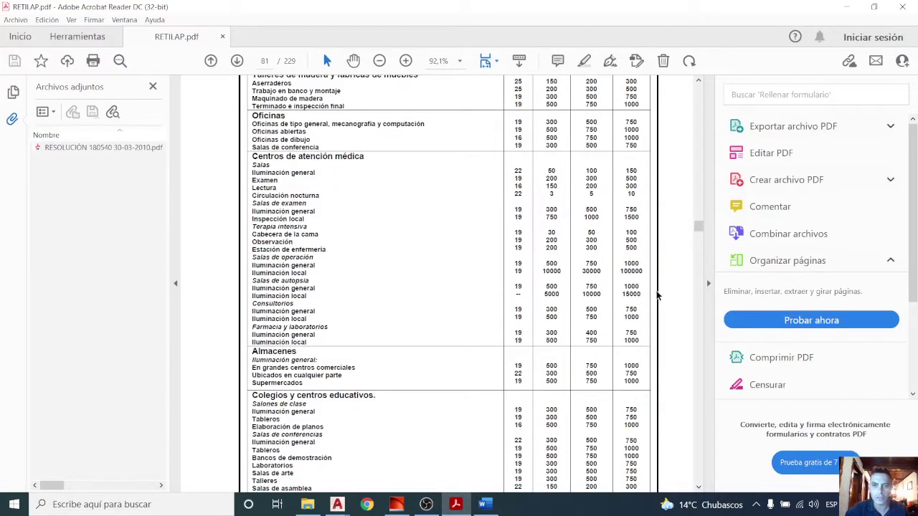
scroll(616, 307, "down", 3)
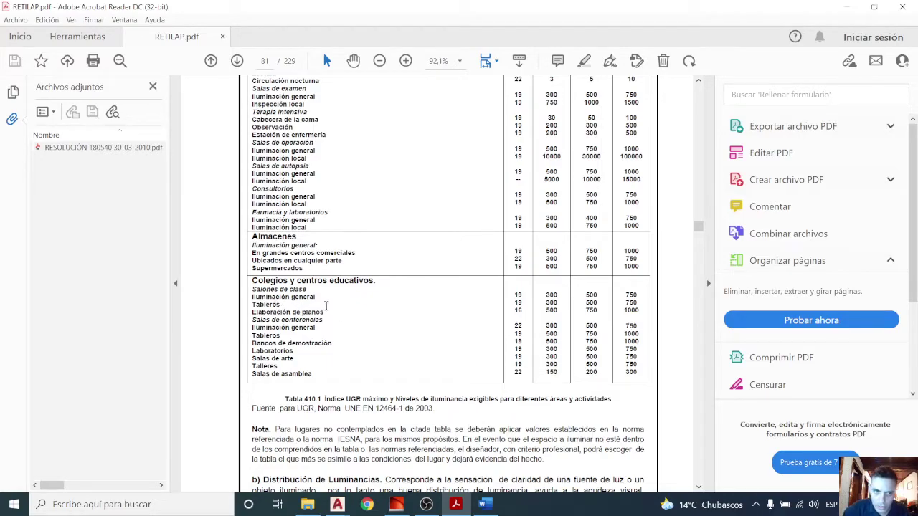
left_click_drag(253, 296, 350, 298)
scroll(501, 301, "up", 2)
scroll(500, 341, "down", 1)
left_click_drag(504, 370, 527, 364)
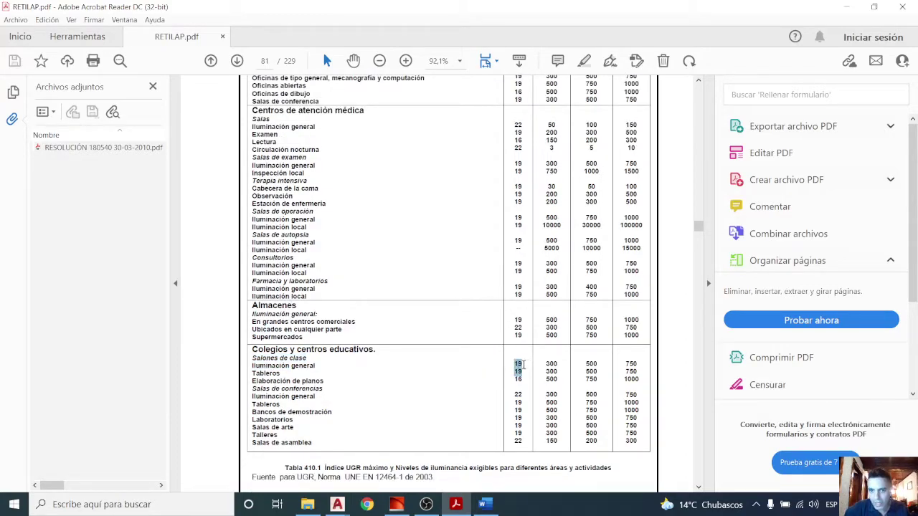
left_click(528, 366)
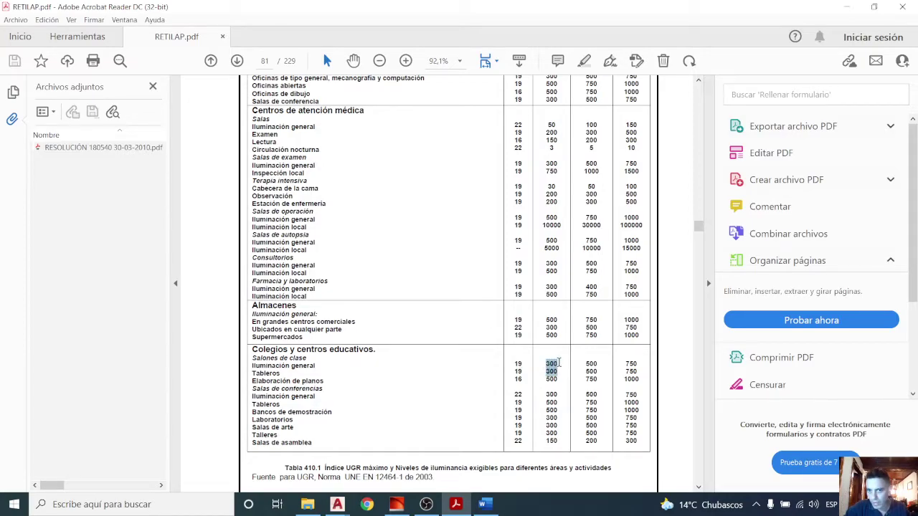
left_click_drag(585, 364, 649, 363)
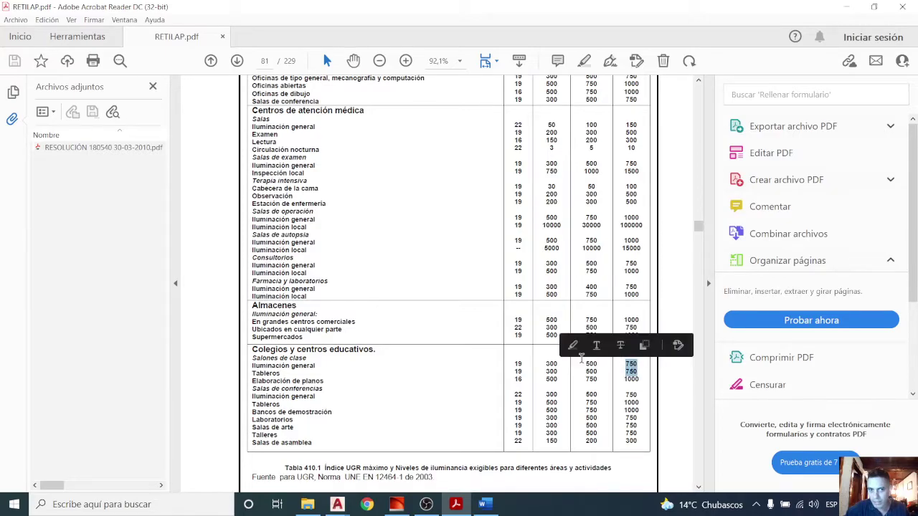
left_click_drag(251, 366, 315, 366)
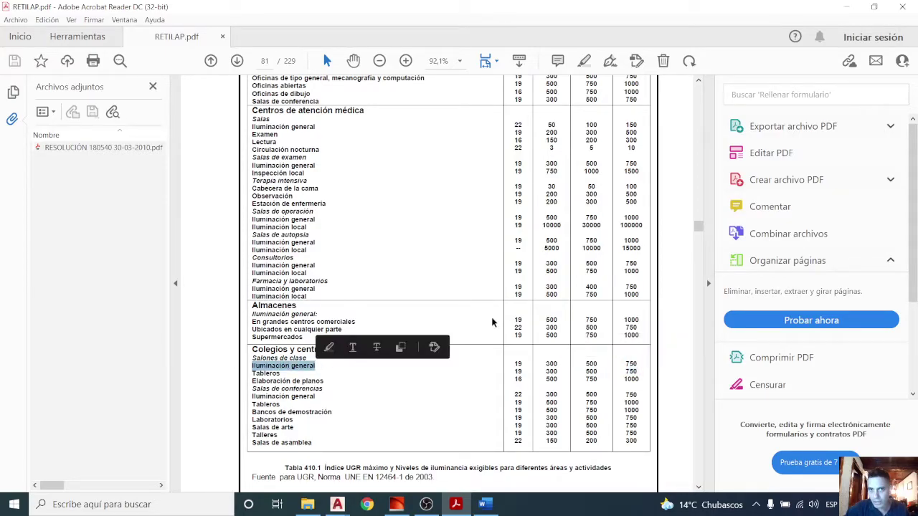
Step: Go to page 90 of the regulation and review section 420.1.2 on lighting in educational institutions, reading rooms and auditoriums
left_click_drag(698, 227, 701, 246)
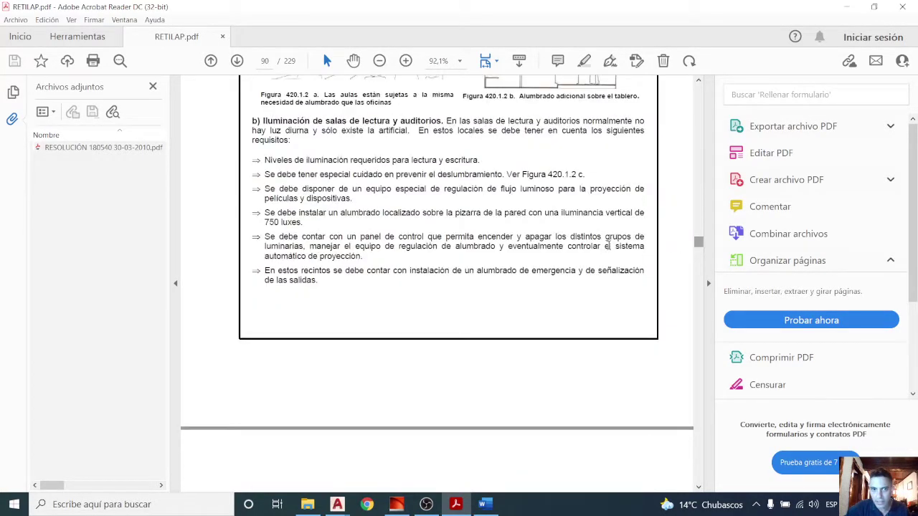
scroll(491, 257, "up", 5)
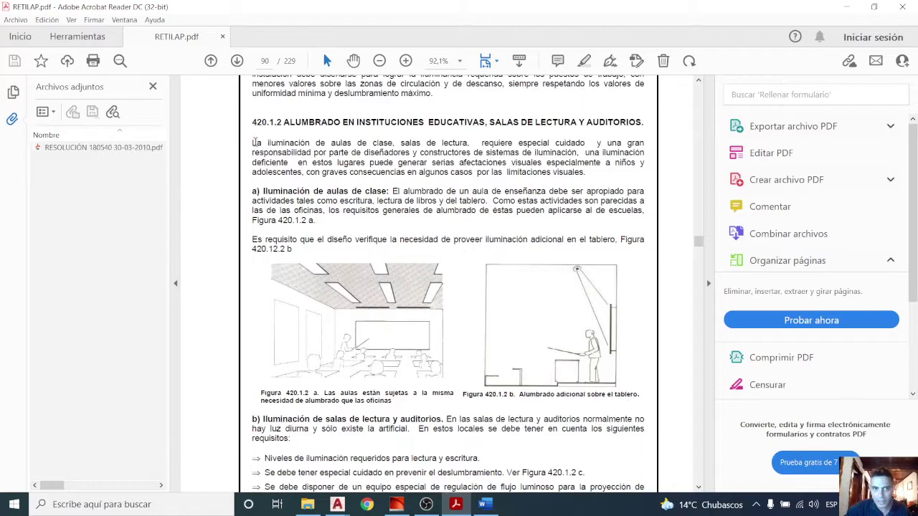
left_click_drag(284, 123, 541, 126)
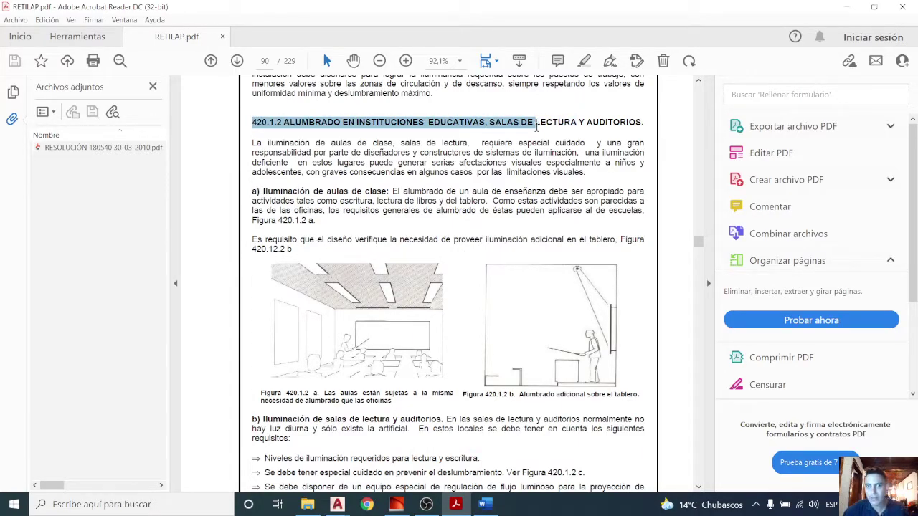
left_click_drag(560, 126, 642, 127)
scroll(631, 373, "down", 2)
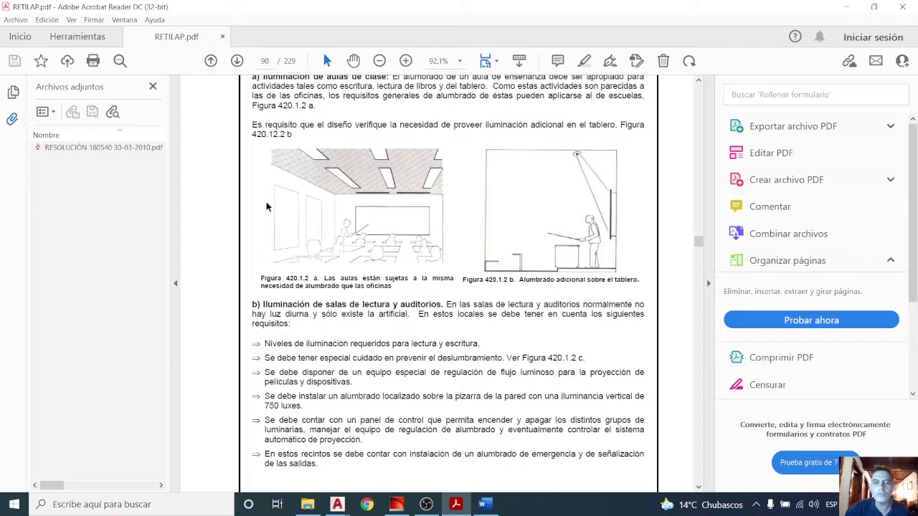
Step: Return to DIALux and examine the classroom's desks and luminaires up close in the 3D view
left_click(395, 504)
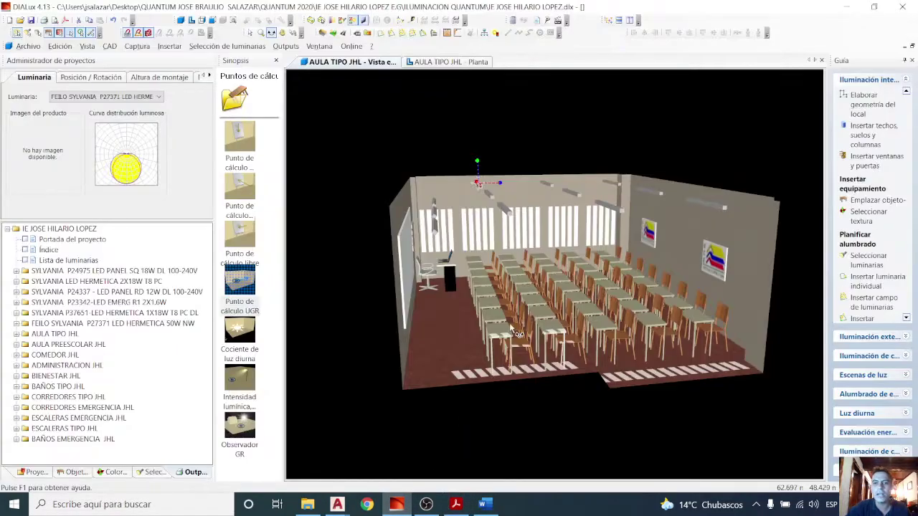
scroll(552, 305, "up", 3)
left_click_drag(581, 183, 644, 222)
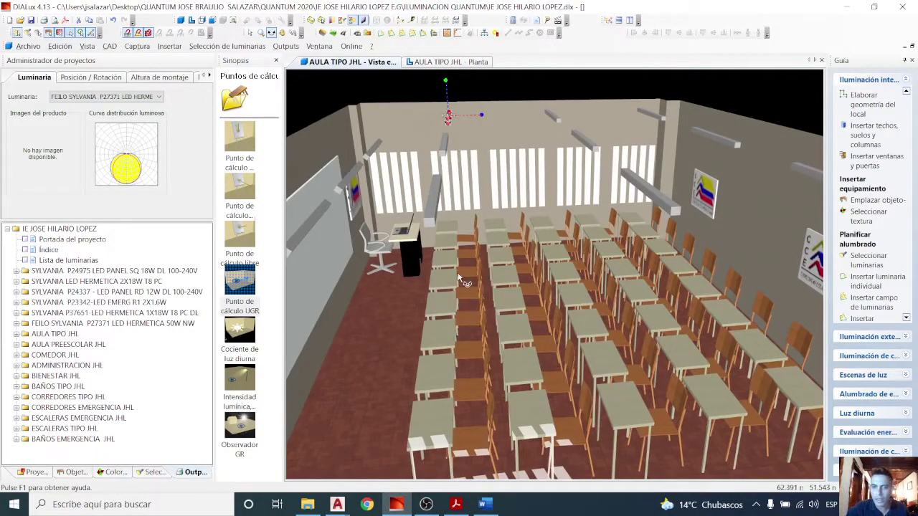
Step: Examine the classroom's whiteboard wall and the luminaires in front of it in the 3D view
left_click_drag(632, 261, 522, 229)
left_click_drag(479, 286, 618, 111)
left_click_drag(510, 284, 553, 315)
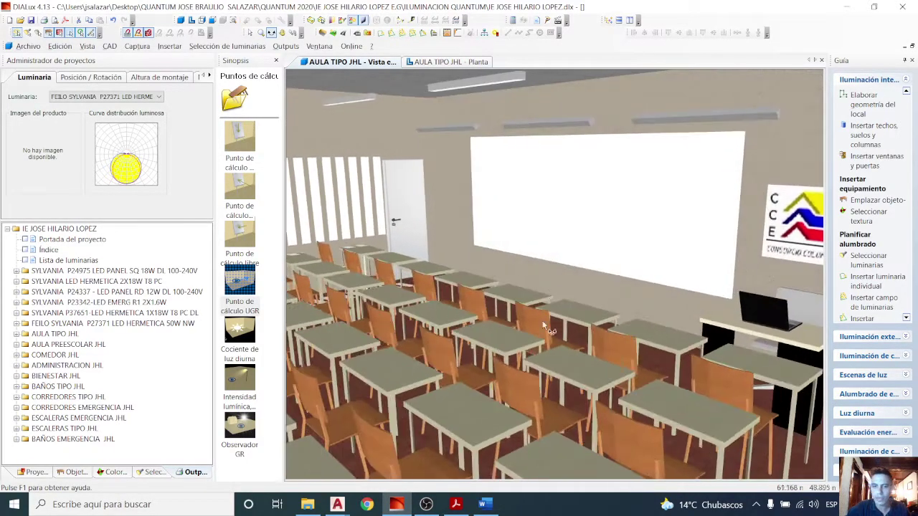
Step: Switch to RETILAP.pdf in Acrobat Reader and highlight the page 90 requirement for localized board lighting with 750 lux vertical illuminance
left_click(456, 504)
scroll(470, 398, "down", 1)
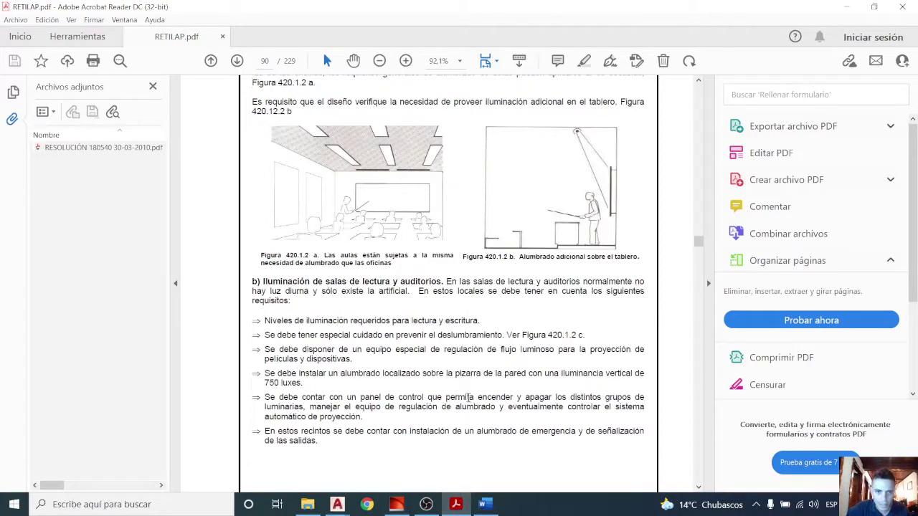
left_click_drag(296, 375, 456, 373)
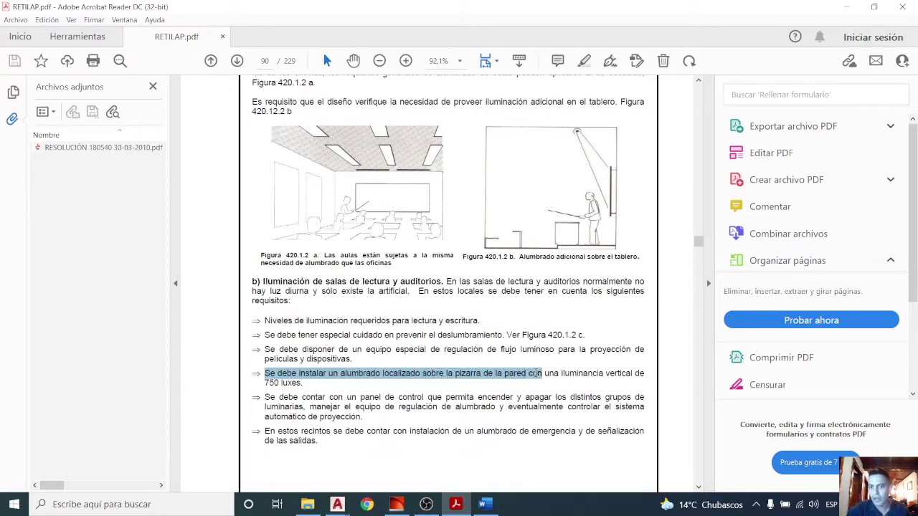
left_click_drag(537, 373, 576, 374)
mouse_move(634, 373)
left_mouse_down()
mouse_move(458, 376)
mouse_move(355, 399)
mouse_move(312, 398)
mouse_move(305, 382)
left_mouse_up()
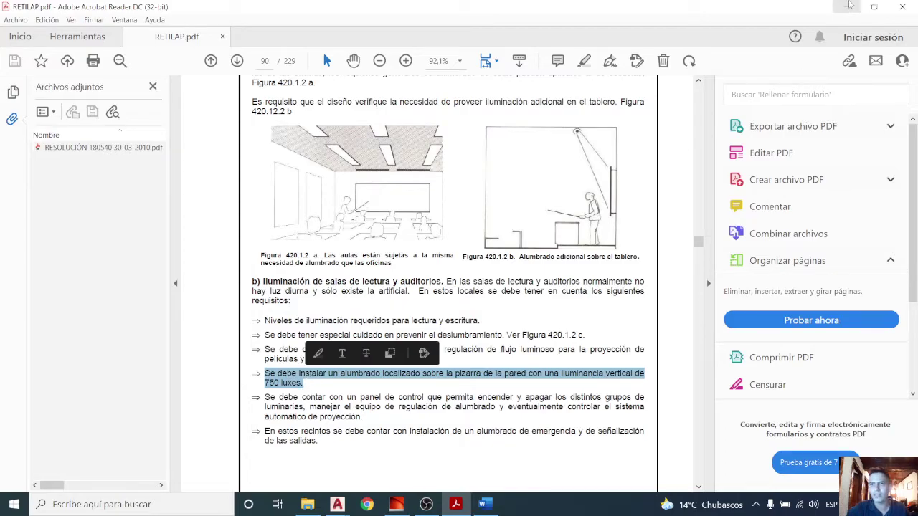
Step: Return to DIALux and check the mounting height of the selected luminaire near the window wall
left_click(848, 7)
left_click_drag(362, 349, 379, 230)
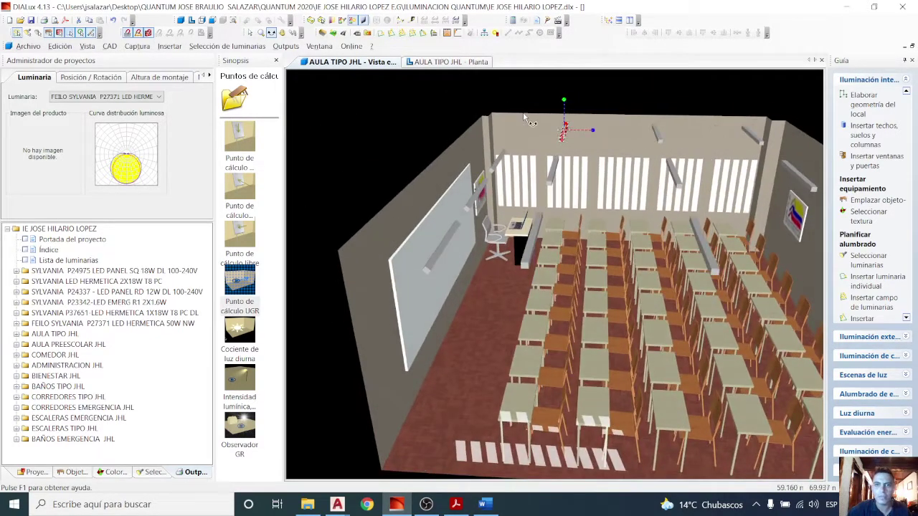
left_click(85, 77)
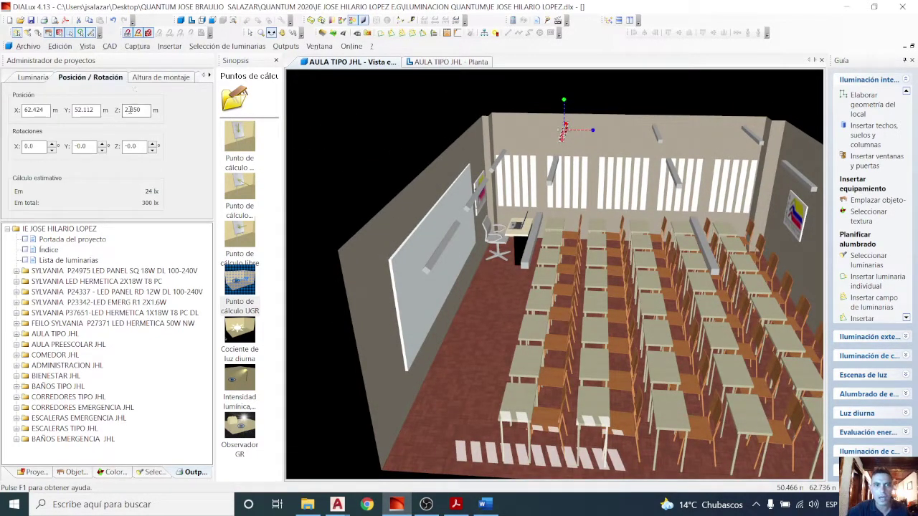
left_click(148, 110)
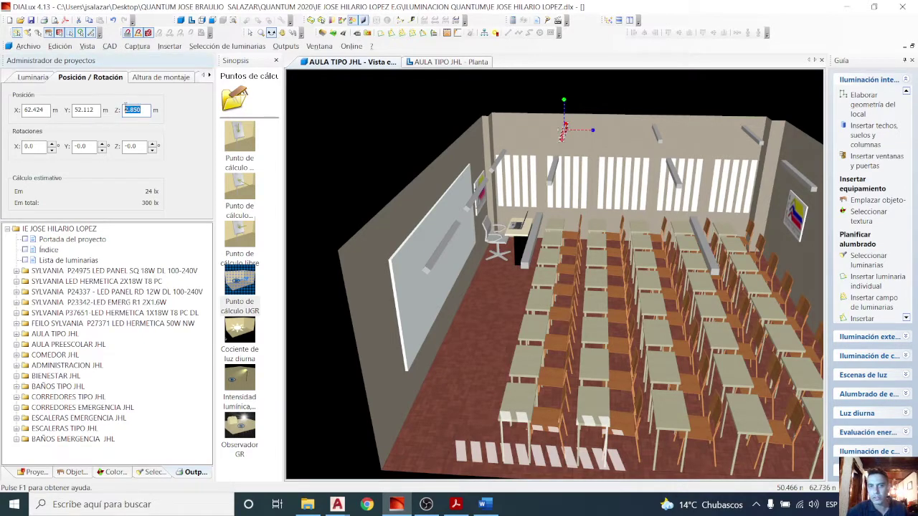
left_click_drag(478, 114, 394, 222)
Step: Select the whiteboard luminaire nearest the door and check its position and Y rotation
left_click(250, 33)
left_click(537, 179)
middle_click_drag(439, 223, 391, 78)
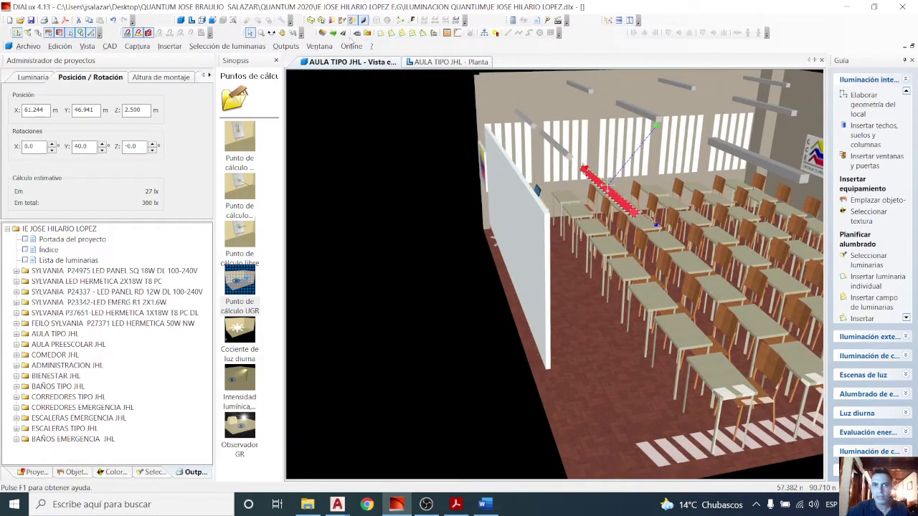
left_click(271, 33)
left_click_drag(435, 270, 426, 242)
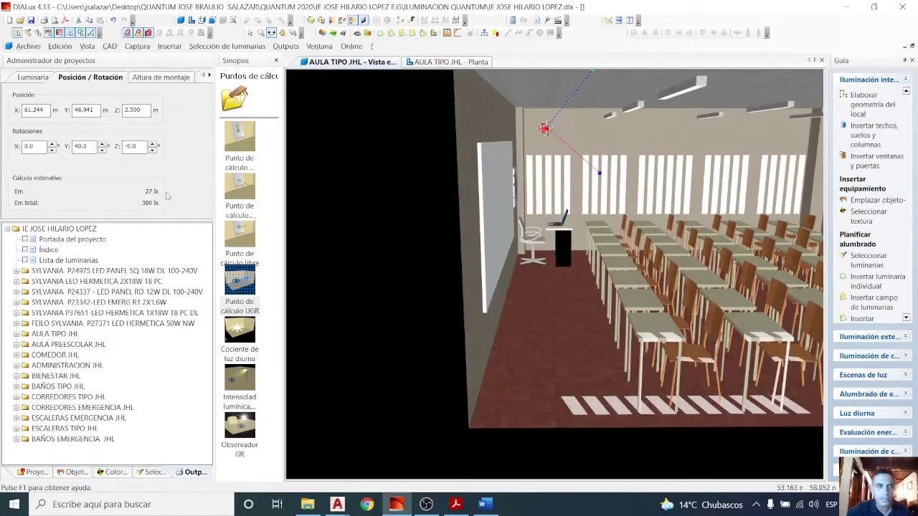
left_click(91, 145)
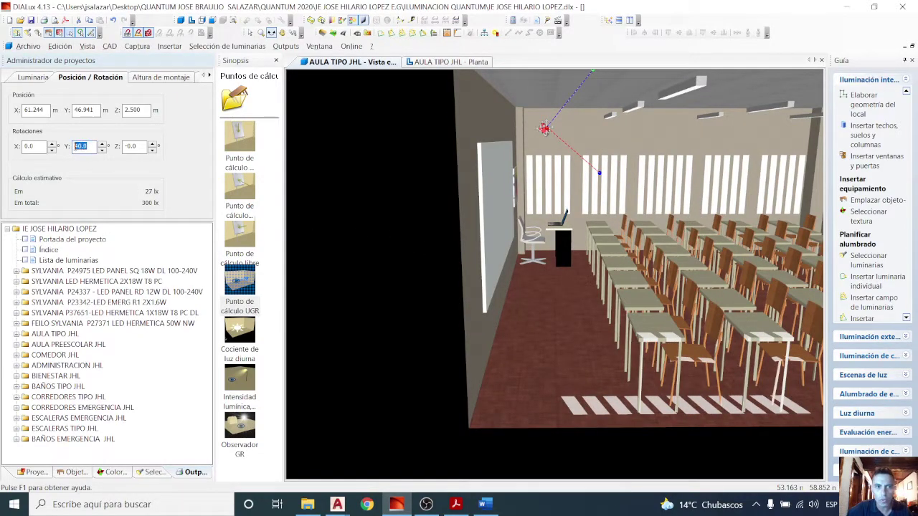
Step: Display the selected whiteboard luminaire's 3D light distribution and inspect from several angles how it is aimed at the board
left_click_drag(463, 167, 349, 77)
left_click(321, 21)
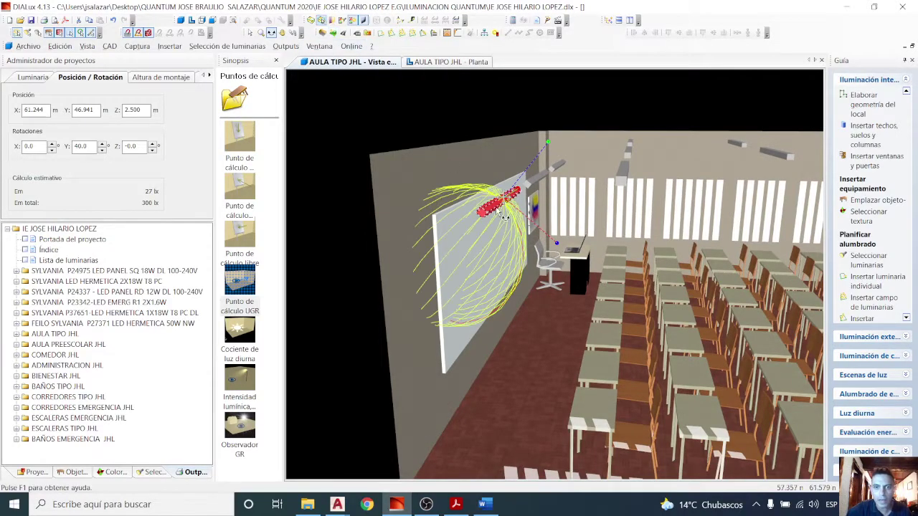
left_click_drag(513, 204, 513, 192)
left_click_drag(422, 347, 491, 208)
left_click_drag(367, 185, 403, 178)
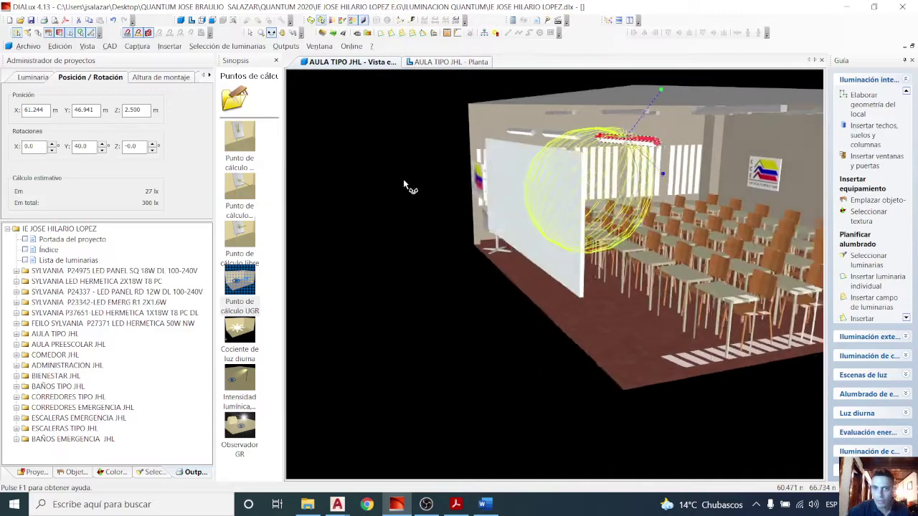
Step: Switch back to RETILAP.pdf in Acrobat Reader and highlight the "750 luxes" value in the board lighting requirement
left_click(455, 504)
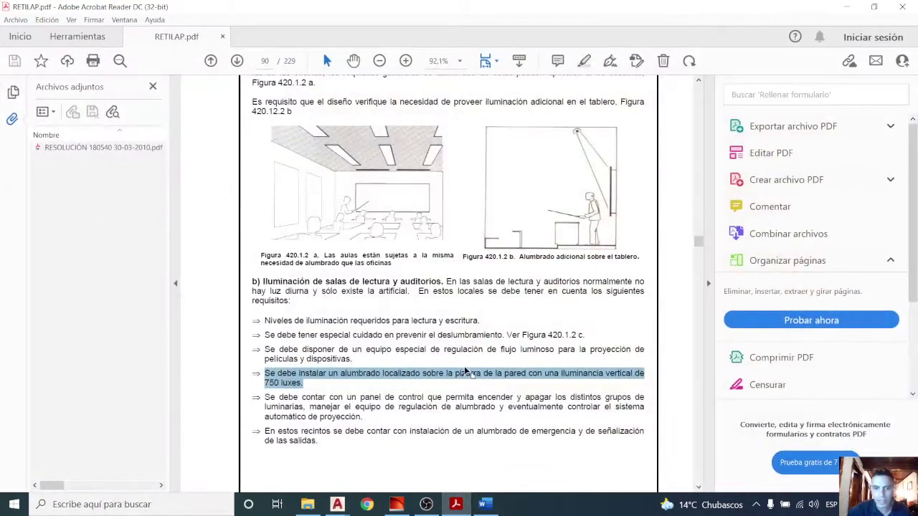
scroll(465, 365, "down", 1)
left_click(286, 351)
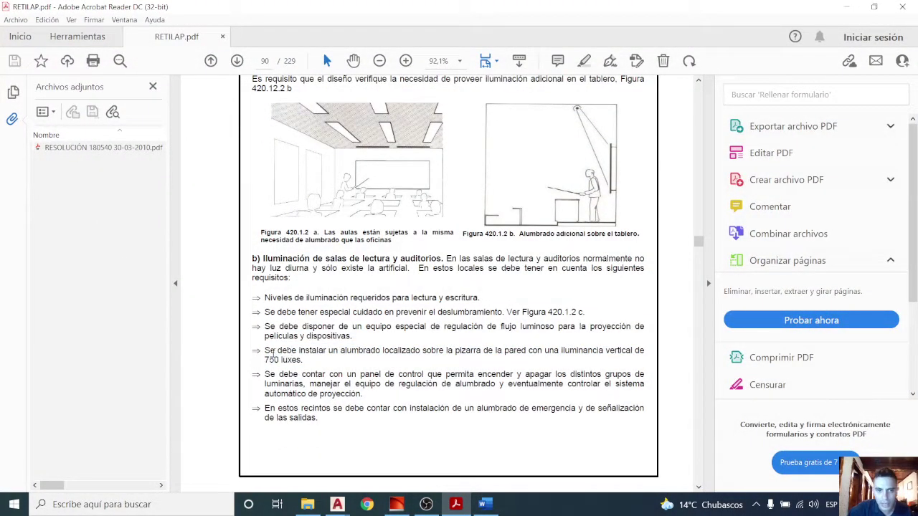
left_click_drag(264, 358, 305, 360)
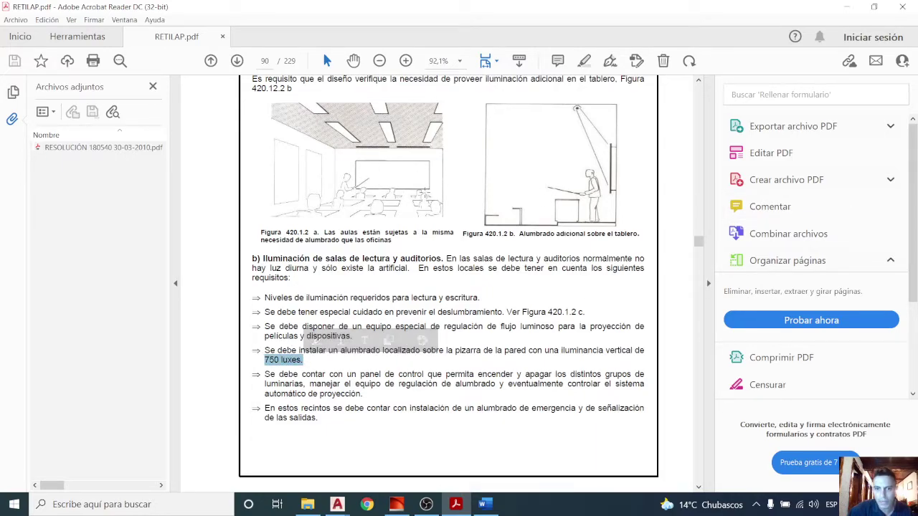
Step: Go to page 81 of the regulation and highlight the "Colegios y centros educativos" heading in Table 410.1
left_click_drag(699, 241, 700, 225)
scroll(611, 460, "down", 5)
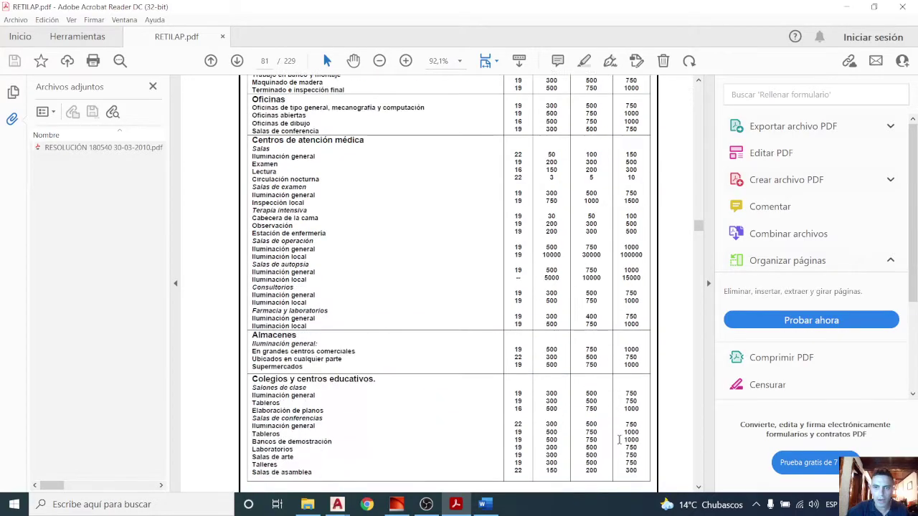
scroll(611, 459, "down", 5)
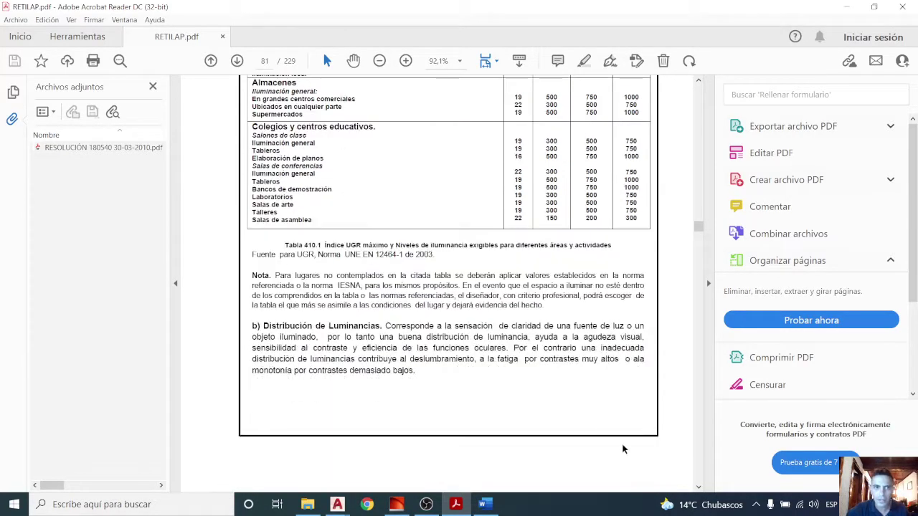
left_click_drag(252, 149, 373, 149)
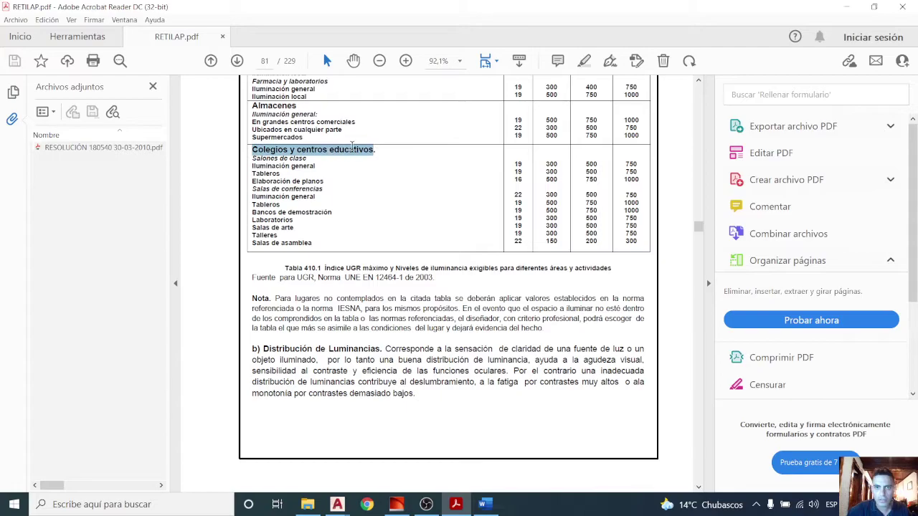
Step: Go to page 79 and review section 410.1 on illuminance levels and luminance distribution, highlighting its heading
left_click_drag(699, 228, 701, 223)
scroll(550, 272, "down", 4)
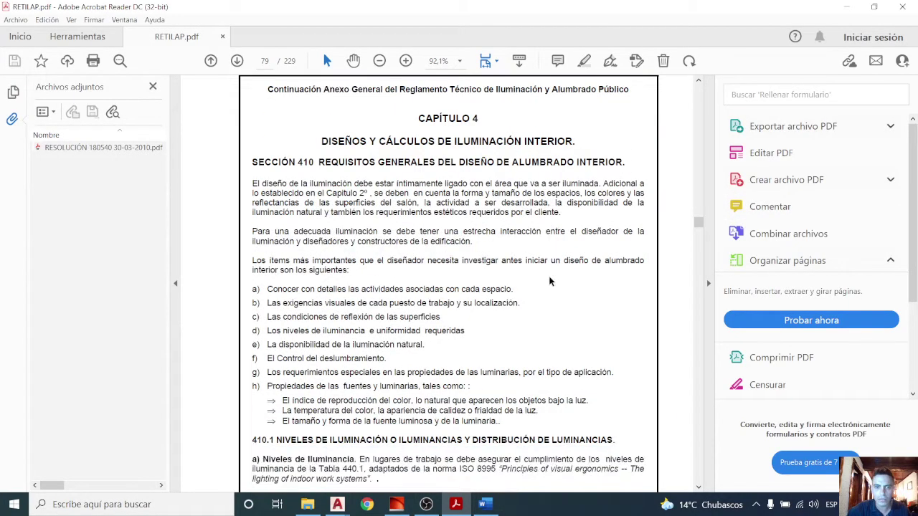
scroll(551, 365, "down", 5)
scroll(565, 391, "up", 2)
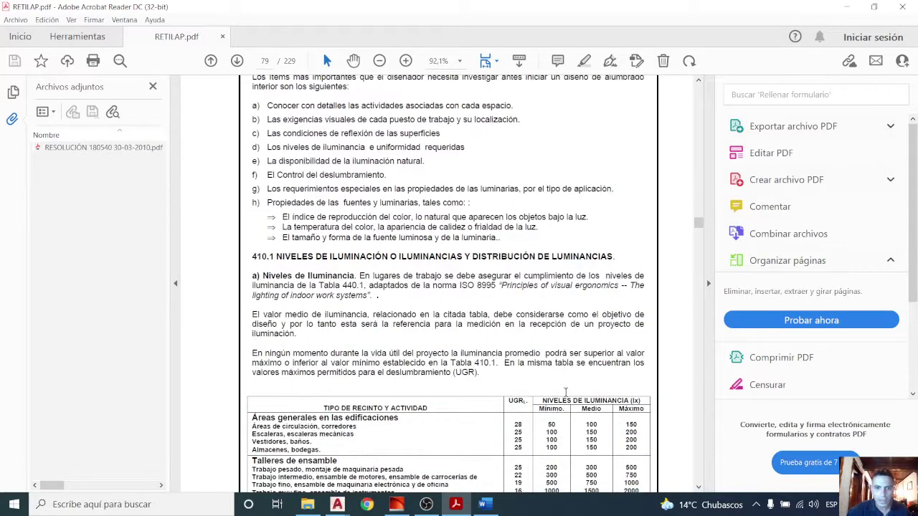
scroll(565, 391, "up", 1)
scroll(565, 391, "down", 4)
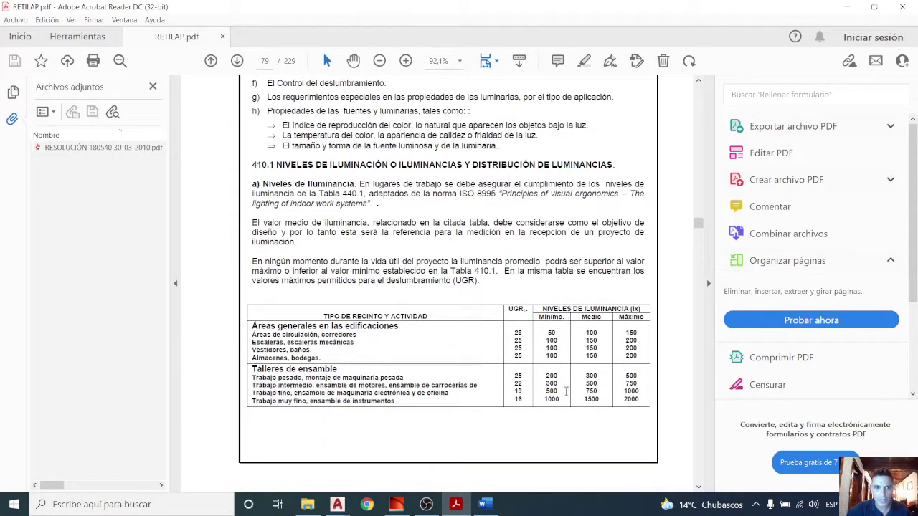
left_click_drag(314, 164, 474, 164)
left_click_drag(535, 167, 570, 167)
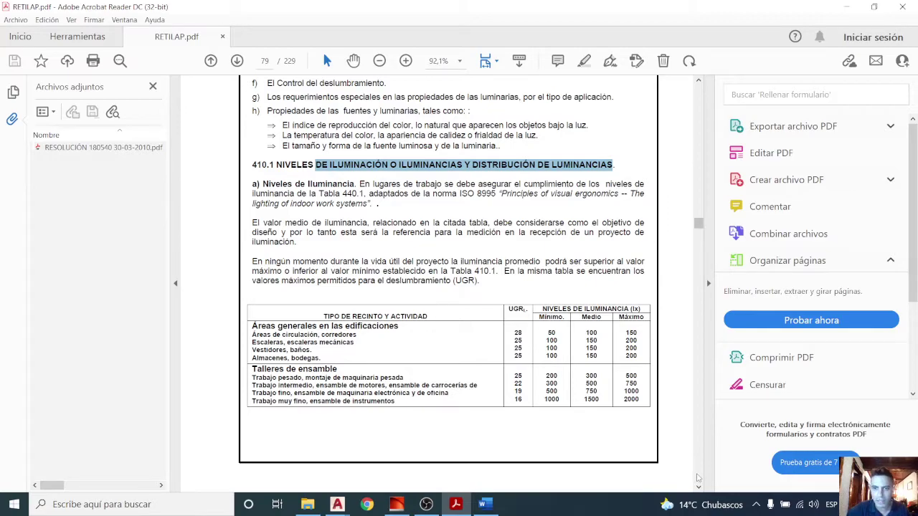
Step: Follow Table 410.1 through to page 81 and check the required illuminance for boards in classrooms
left_click(698, 477)
left_click(697, 478)
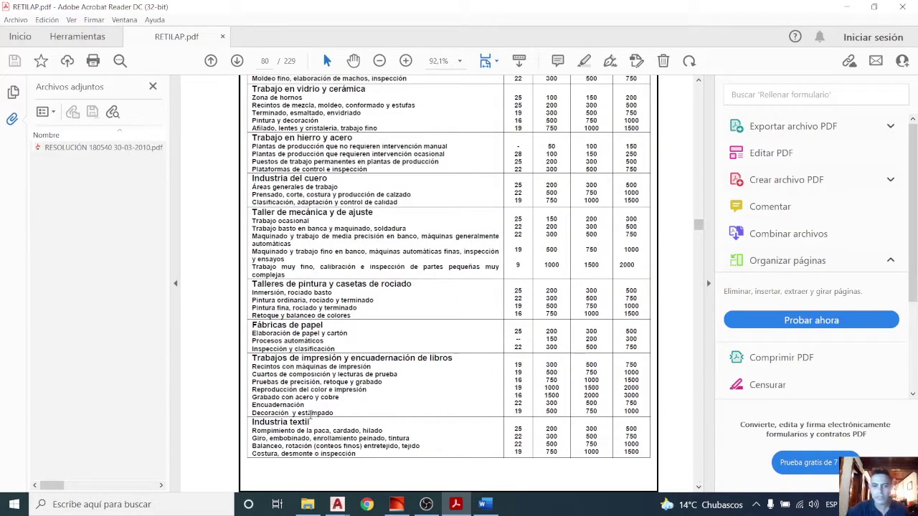
left_click(699, 473)
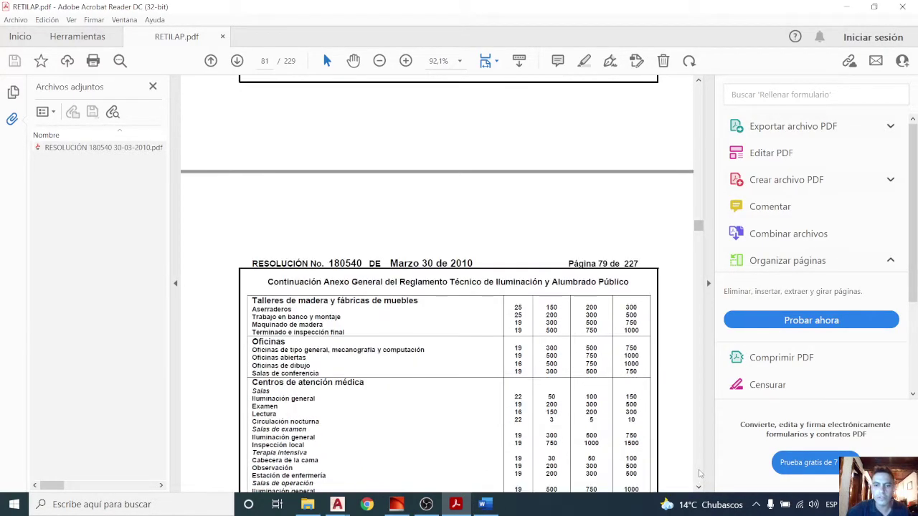
left_click(699, 473)
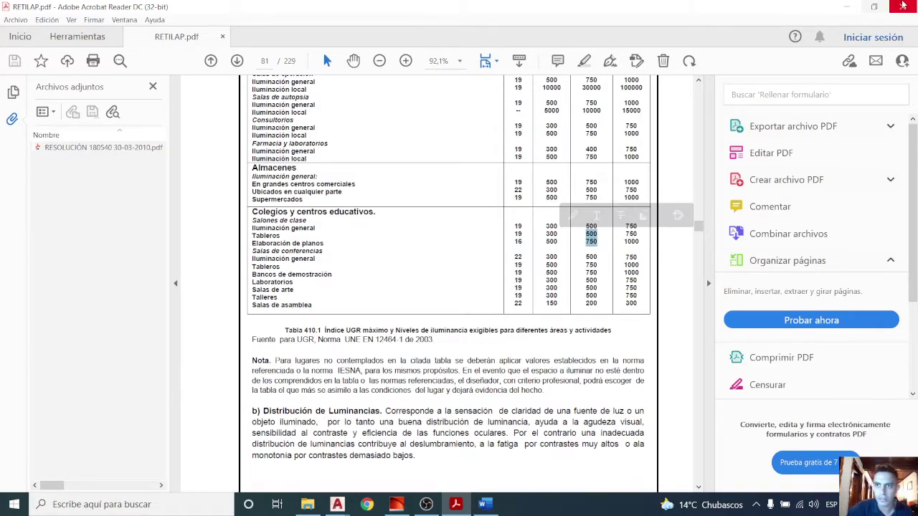
Step: Return to DIALux, inspect the whiteboard luminaires in the AULA TIPO JHL floor plan, and go back to the 3D view
left_click(847, 6)
left_click_drag(696, 114, 601, 287)
left_click(464, 61)
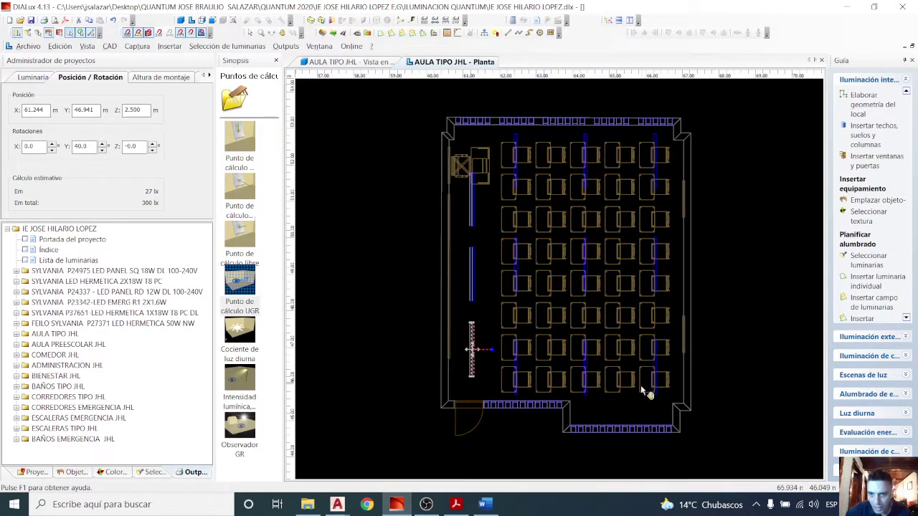
scroll(442, 313, "up", 2)
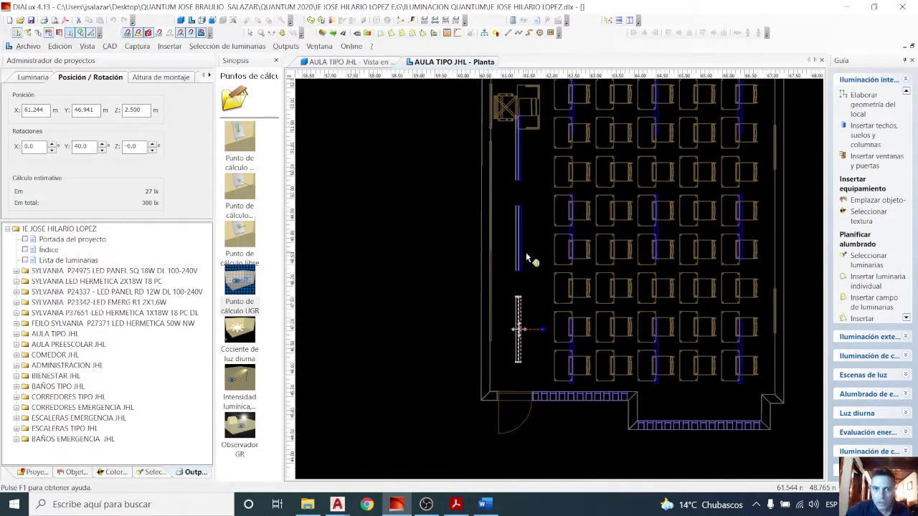
left_click(361, 64)
left_click_drag(533, 246, 472, 214)
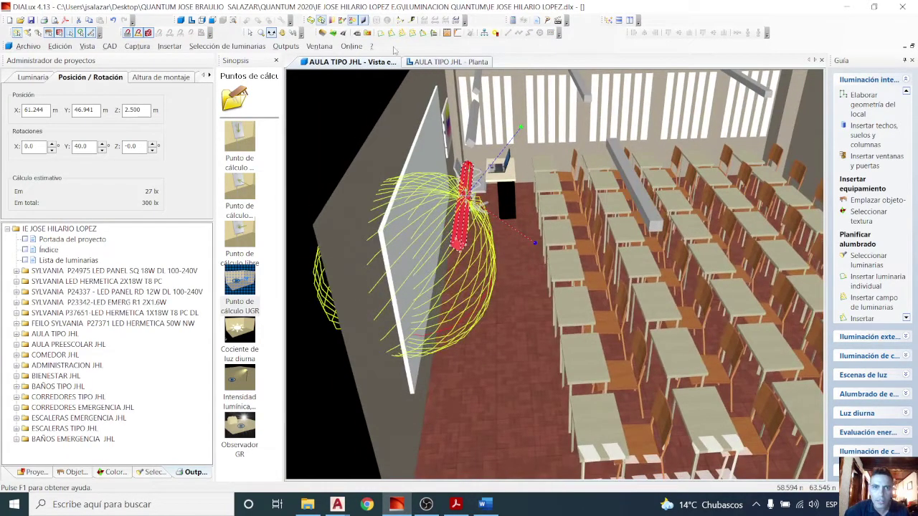
Step: Preview the light action of the selected whiteboard luminaire and of the middle one beside it, and turn the preview off
left_click(342, 20)
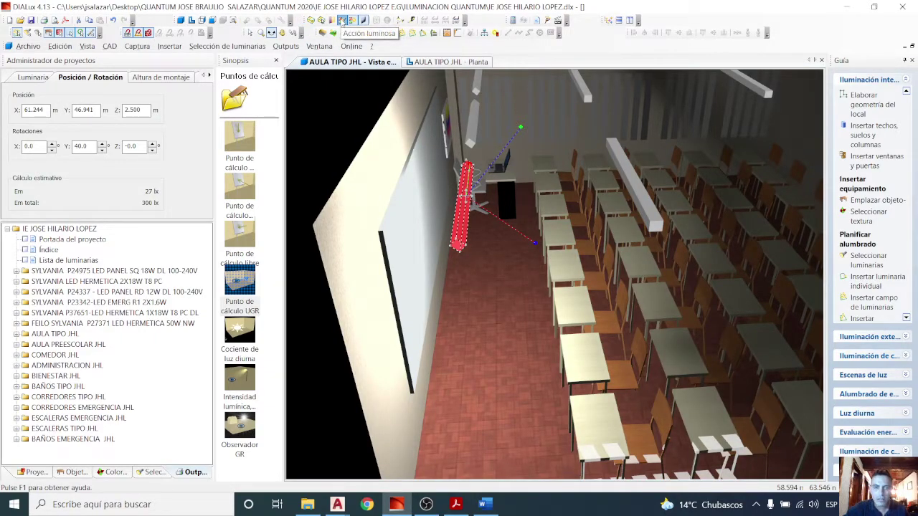
left_click_drag(631, 166, 490, 284)
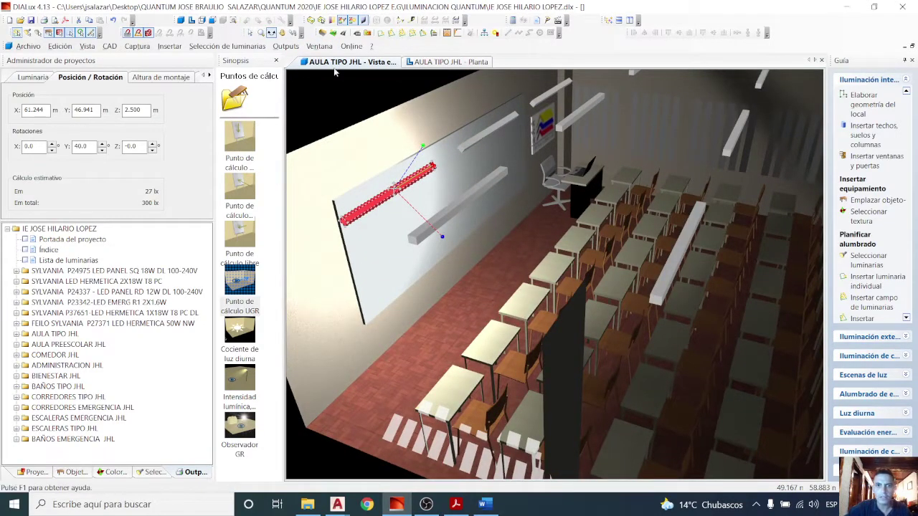
left_click(250, 32)
left_click(499, 134)
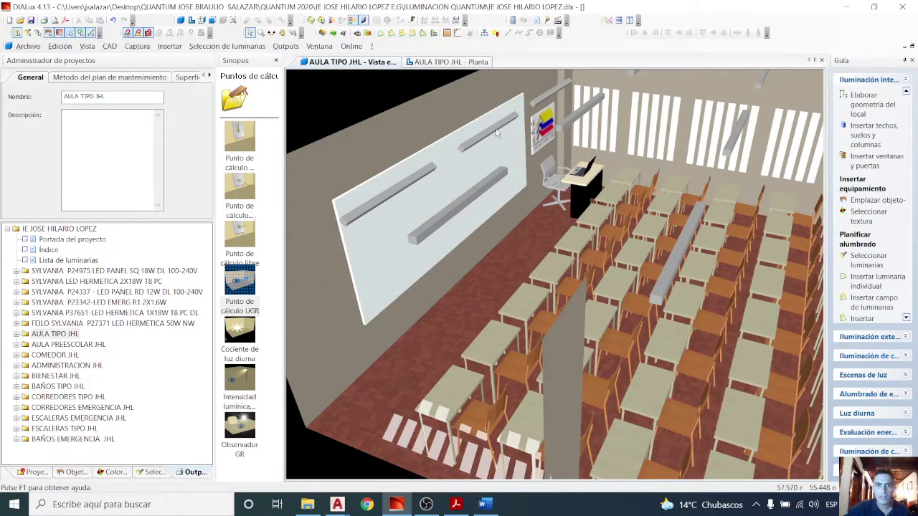
left_click(497, 133)
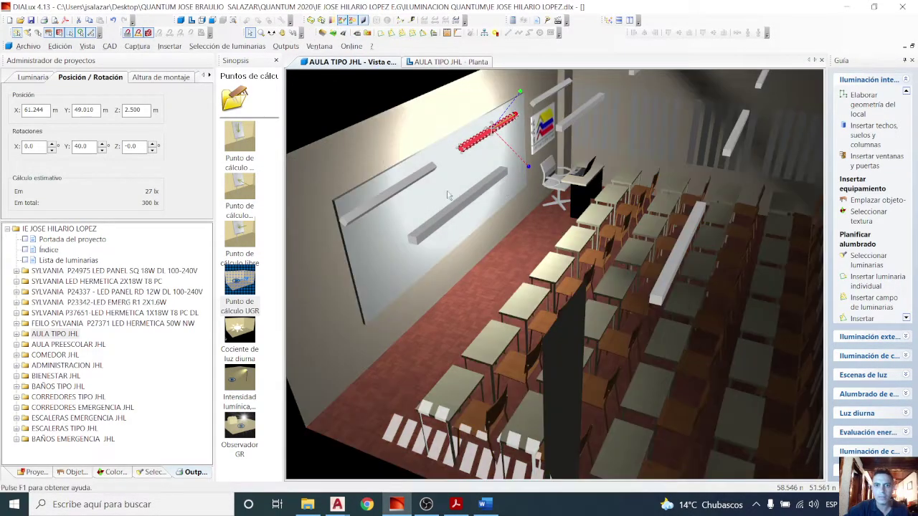
scroll(459, 199, "down", 2)
middle_click_drag(512, 221, 609, 220)
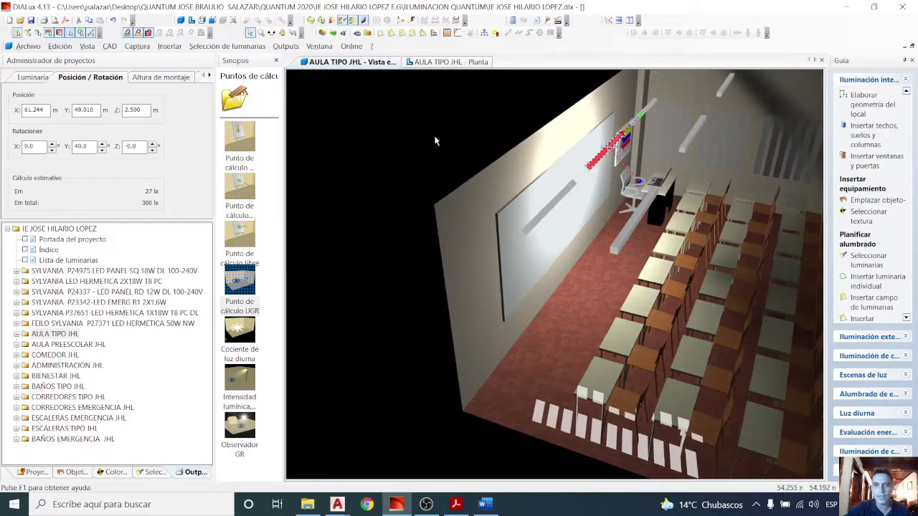
left_click(273, 34)
left_click_drag(434, 105, 565, 227)
left_click(340, 24)
Step: Show the DWG background in the 3D view and examine the whole classroom model against the surrounding building plan
mouse_move(442, 286)
left_mouse_down()
mouse_move(491, 314)
mouse_move(552, 215)
mouse_move(572, 147)
mouse_move(513, 148)
mouse_move(526, 121)
left_mouse_up()
left_click_drag(574, 214, 567, 156)
left_click_drag(391, 215, 650, 208)
scroll(617, 207, "down", 4)
left_click_drag(514, 253, 520, 323)
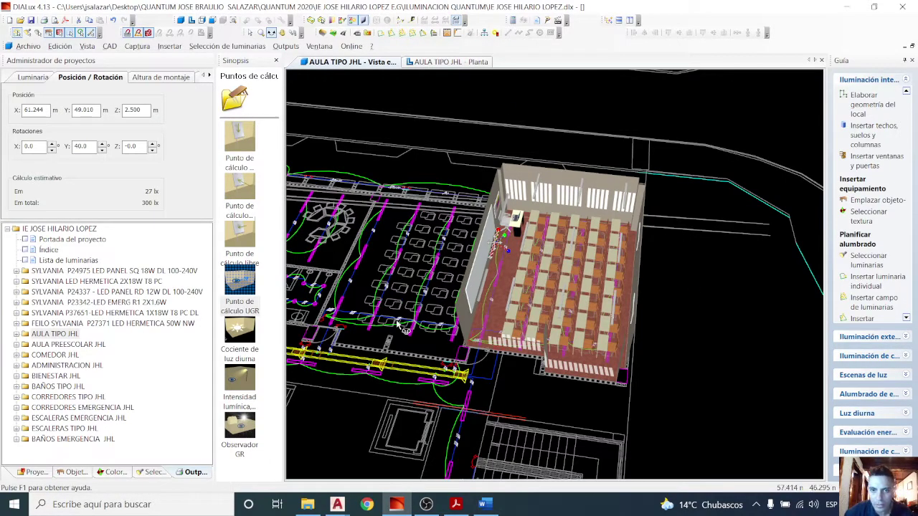
left_click_drag(410, 326, 453, 249)
left_click_drag(562, 198, 453, 334)
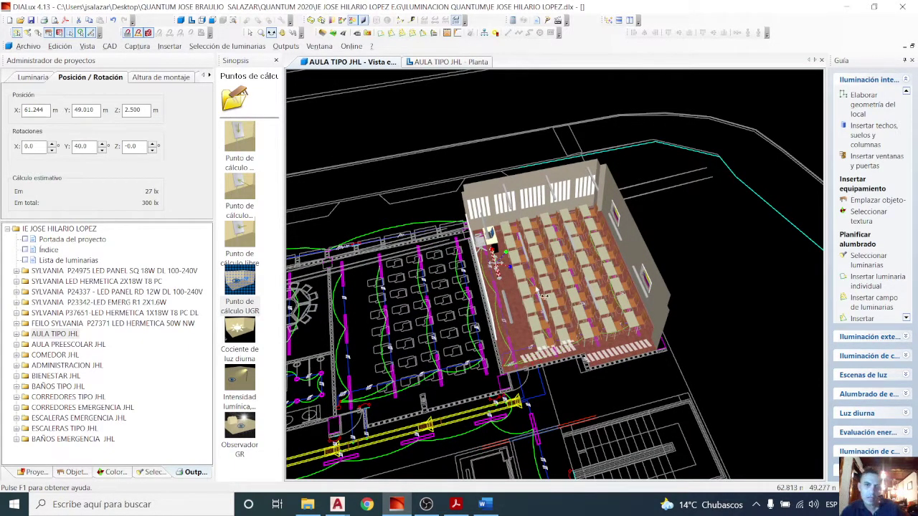
Step: Show the DWG background in the AULA TIPO JHL floor plan, compare it with the luminaire layout, and return to the 3D view
left_click(428, 64)
left_click(456, 19)
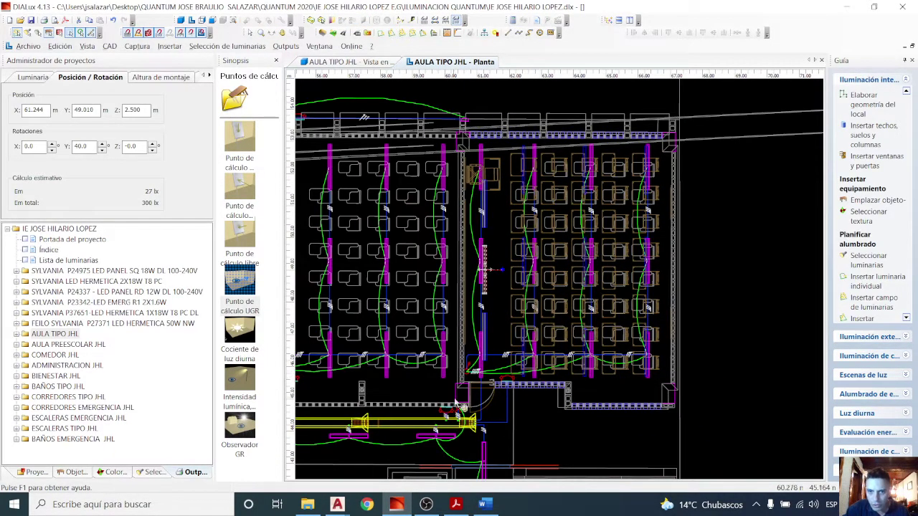
scroll(602, 337, "down", 2)
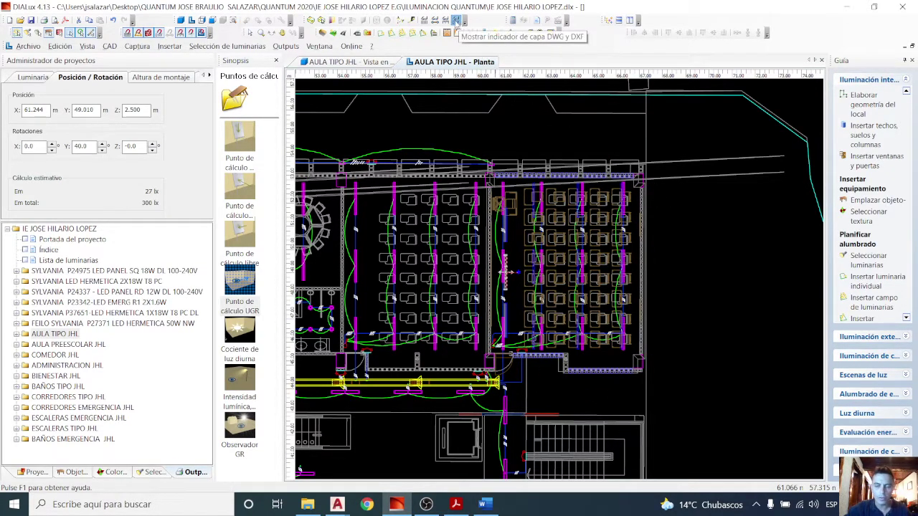
left_click(362, 62)
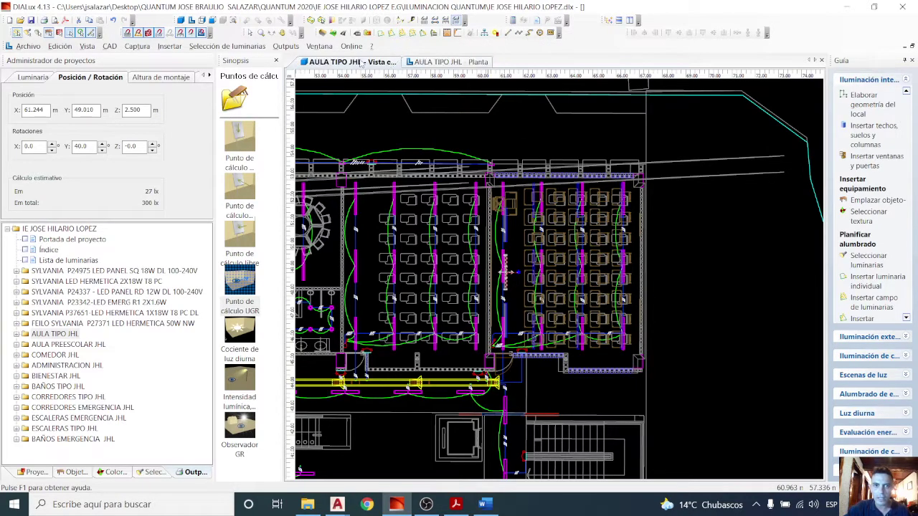
scroll(519, 319, "up", 2)
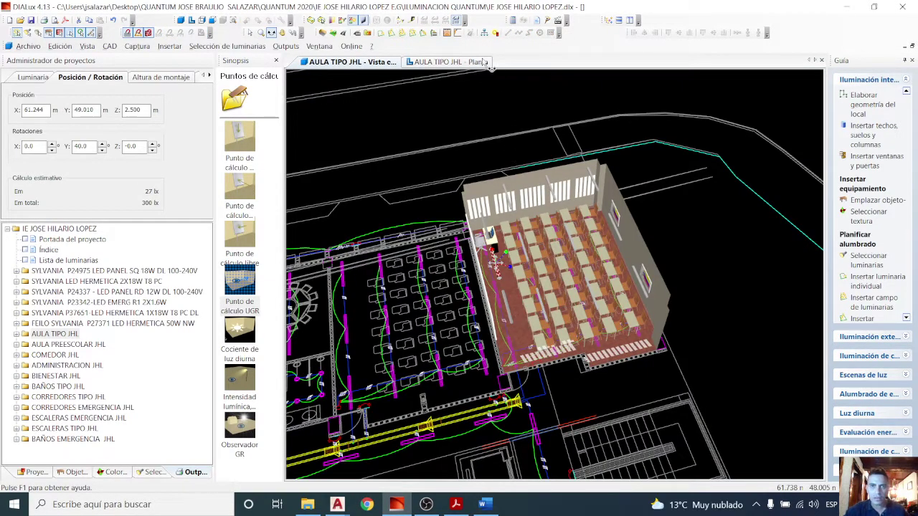
Step: Hide the DWG background in both the 3D view and the floor plan of the classroom
left_click(458, 22)
scroll(567, 343, "down", 1)
left_click_drag(571, 347, 586, 281)
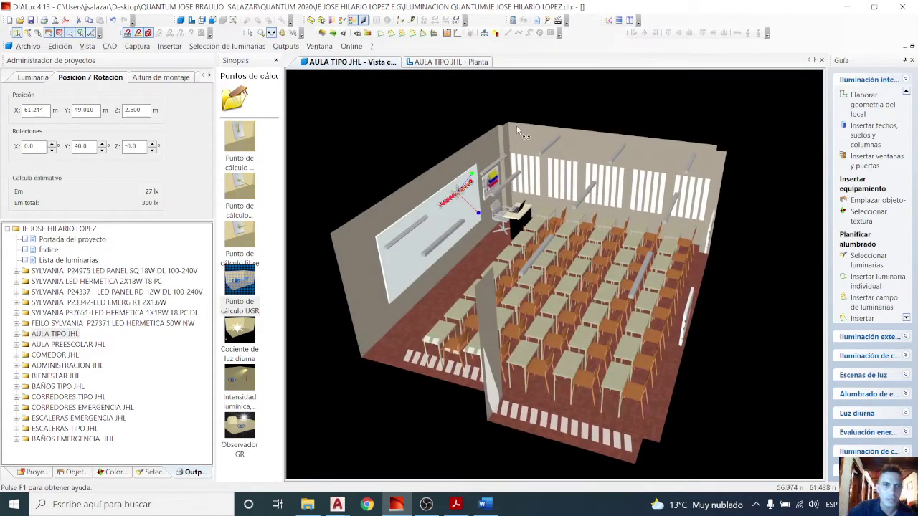
left_click(464, 63)
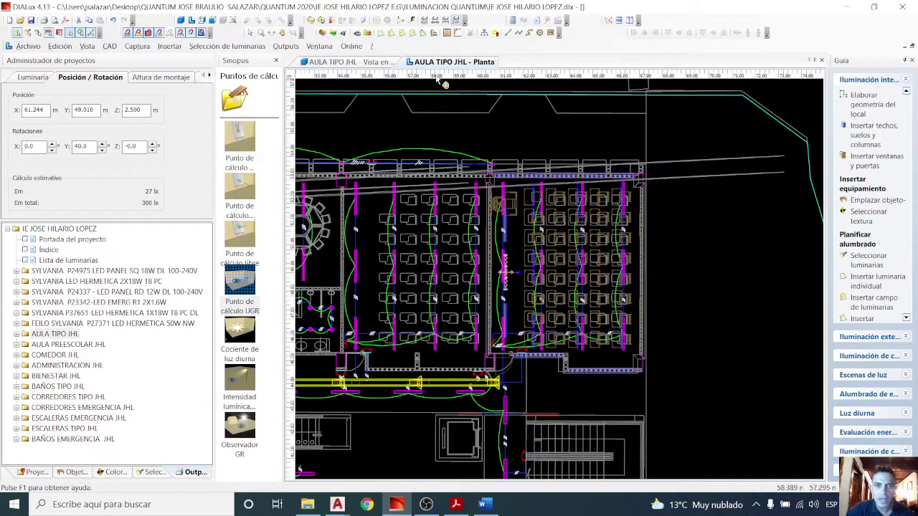
left_click(456, 21)
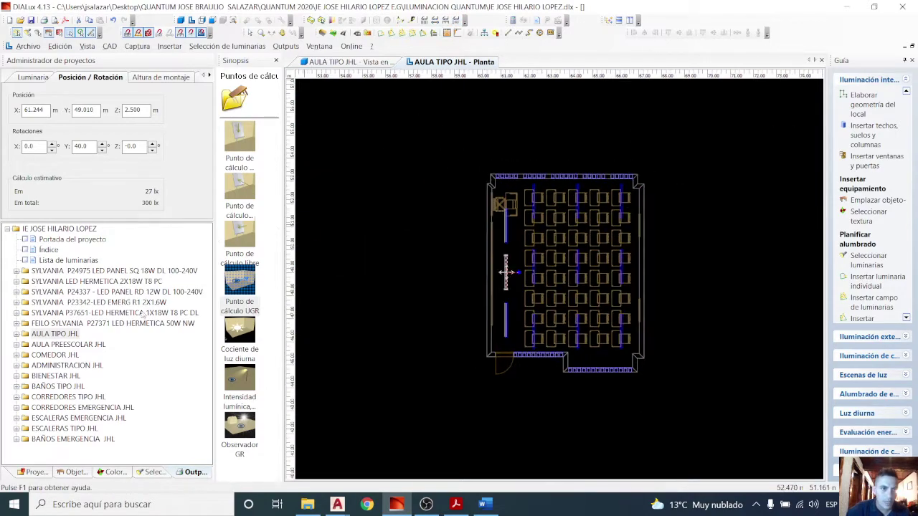
Step: Insert a general calculation surface among the desks in the middle of the AULA TIPO JHL floor plan
left_click(28, 475)
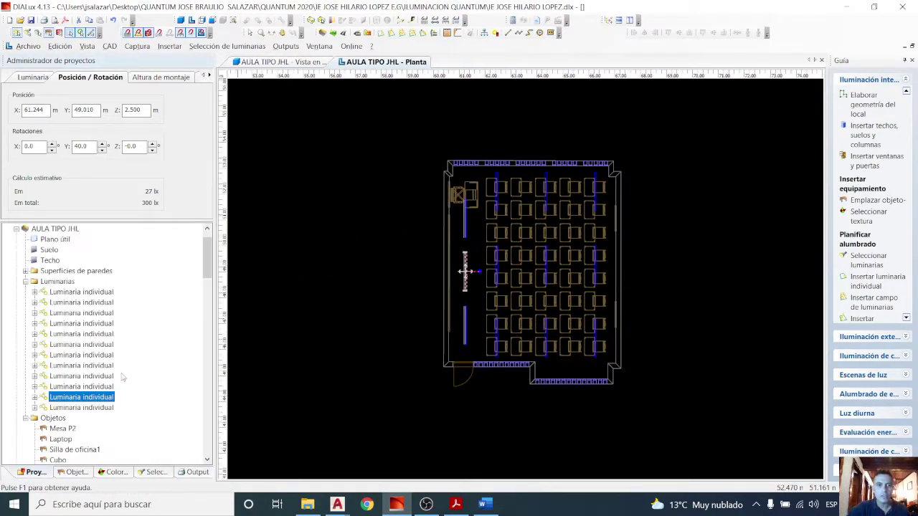
scroll(52, 329, "up", 1)
left_click(75, 471)
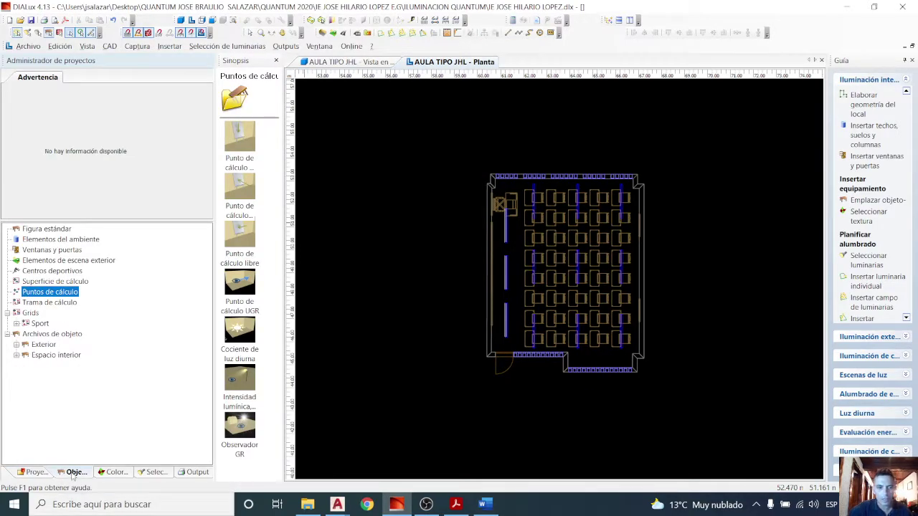
left_click(72, 282)
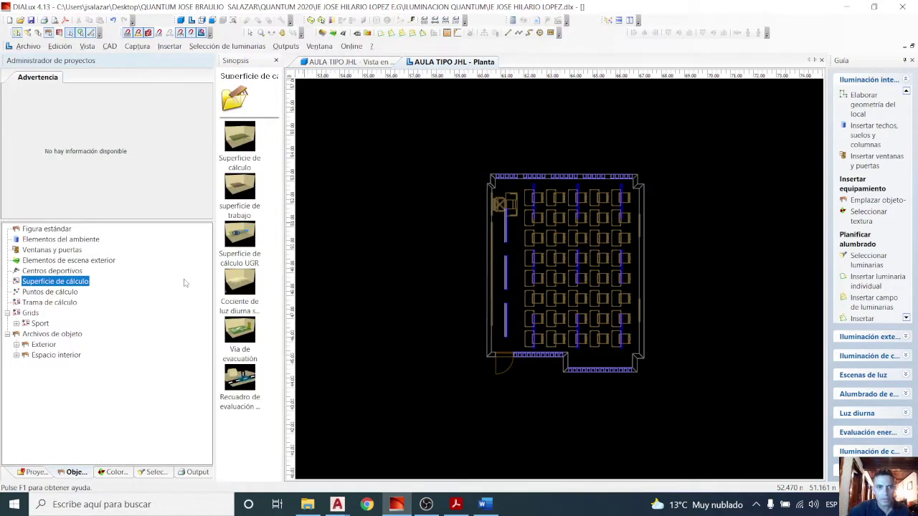
left_click(241, 138)
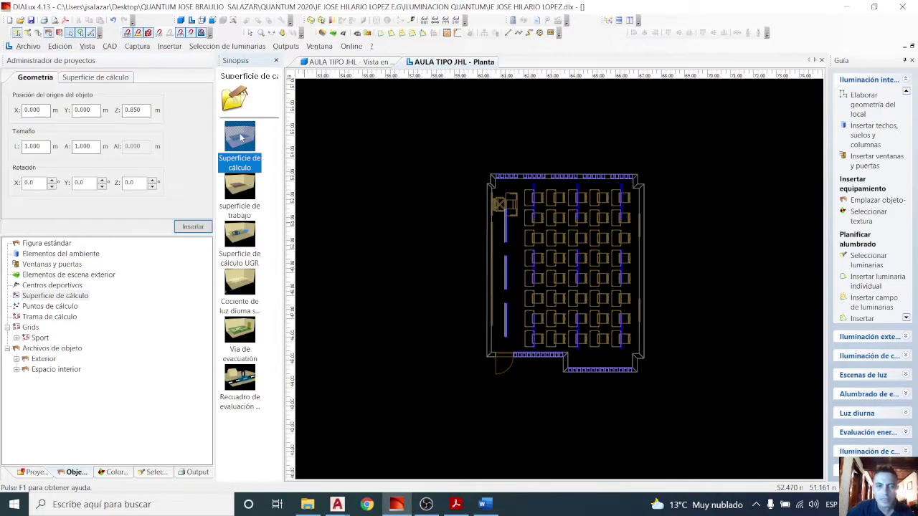
left_click(578, 267)
scroll(580, 263, "up", 3)
scroll(546, 274, "up", 1)
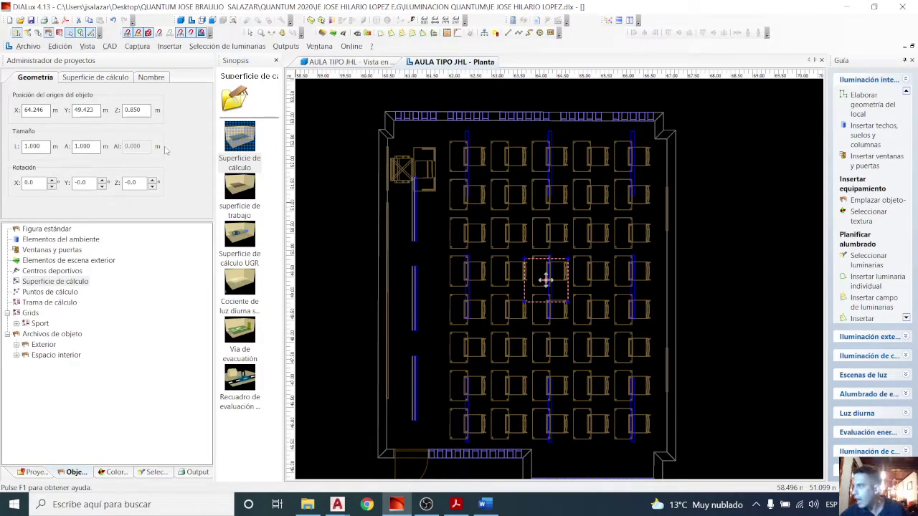
Step: Set the calculation surface's height (Z) to 0.75 m
left_click(135, 110)
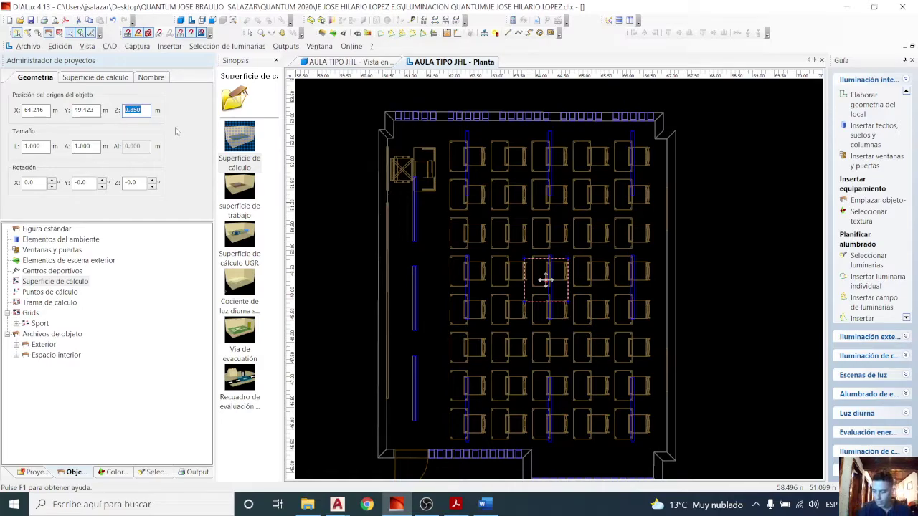
type("0.75")
key("Return")
Step: Stretch the calculation surface over the student desks to about 4.49 m long by 6.15 m wide
left_click_drag(547, 266, 549, 156)
left_click_drag(567, 217, 640, 224)
left_click_drag(574, 306, 566, 425)
left_click_drag(524, 302, 444, 299)
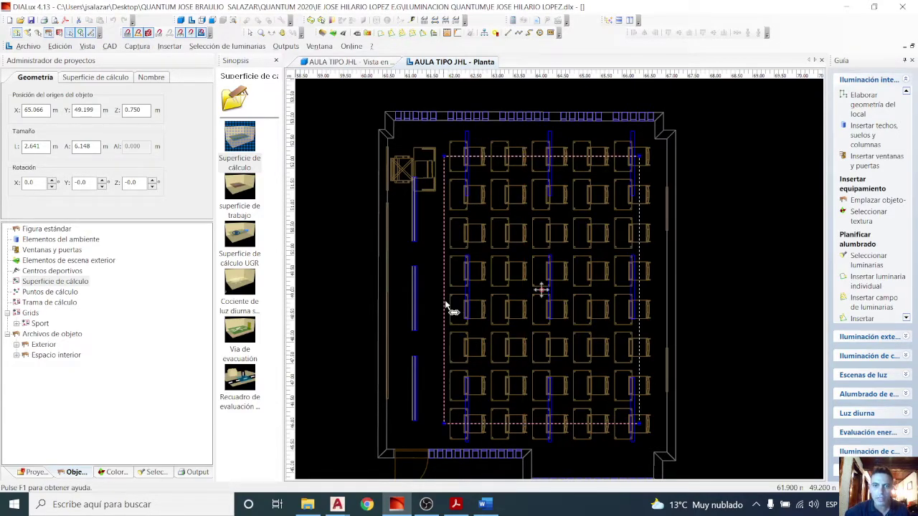
scroll(510, 244, "down", 5)
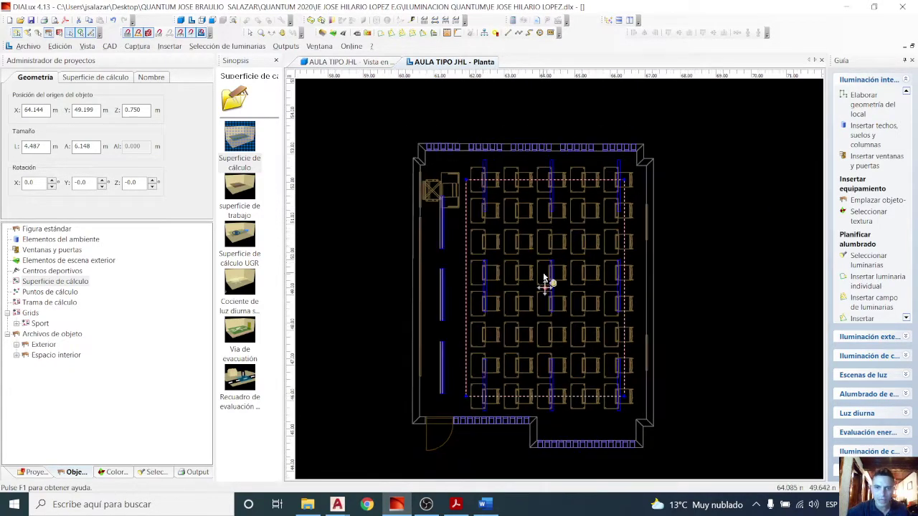
middle_click_drag(492, 290, 486, 315)
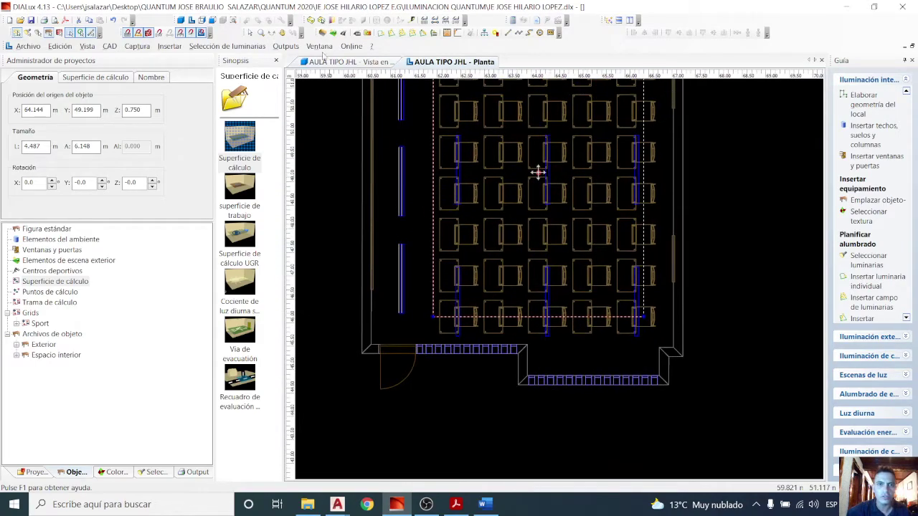
Step: Examine in the 3D view how the calculation surface covers the desks, dismissing the save reminder and the desktop notification
left_click(325, 62)
left_click_drag(524, 360, 392, 364)
mouse_move(315, 342)
left_mouse_down()
mouse_move(352, 341)
mouse_move(383, 313)
mouse_move(420, 318)
mouse_move(387, 311)
mouse_move(347, 323)
left_mouse_up()
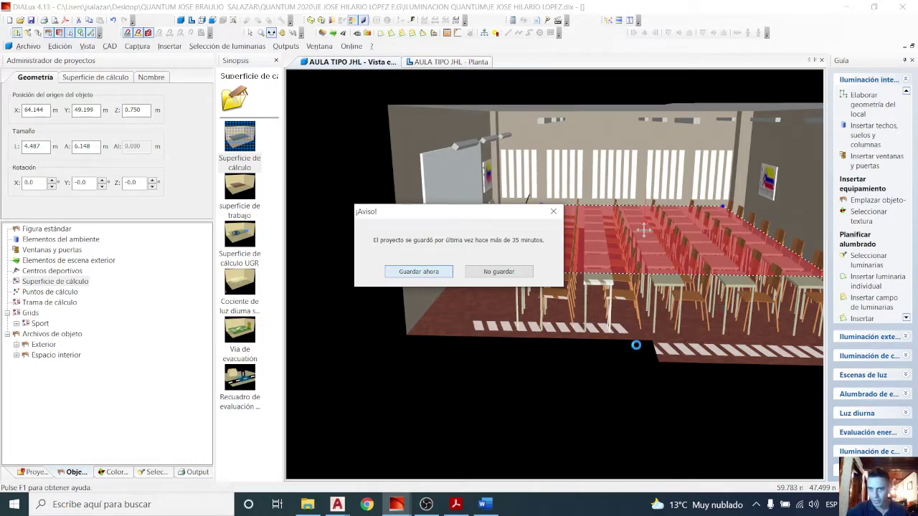
left_click_drag(682, 364, 641, 393)
scroll(432, 207, "down", 2)
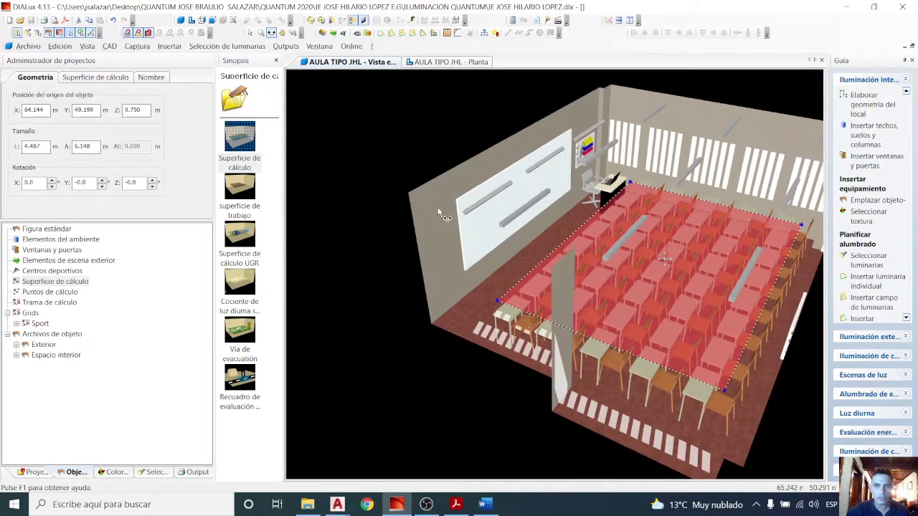
middle_click_drag(437, 207, 463, 237)
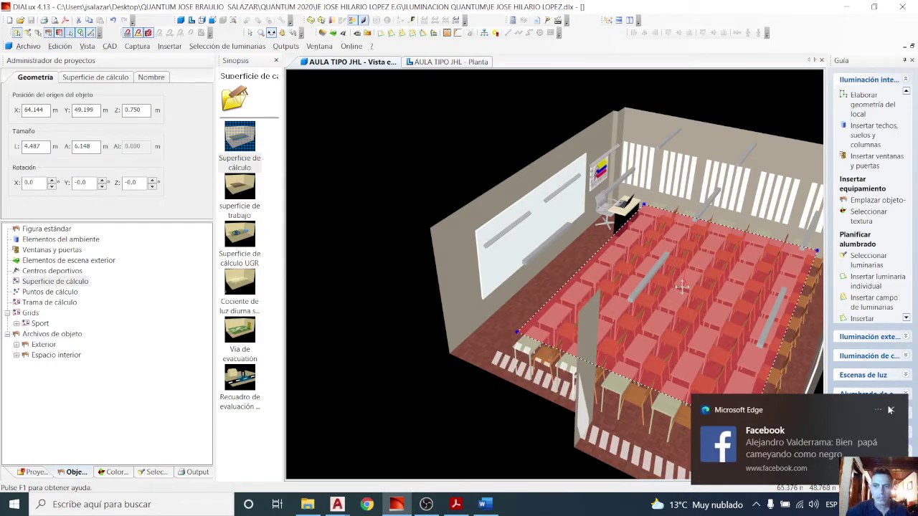
left_click(889, 410)
middle_click_drag(404, 217, 392, 208)
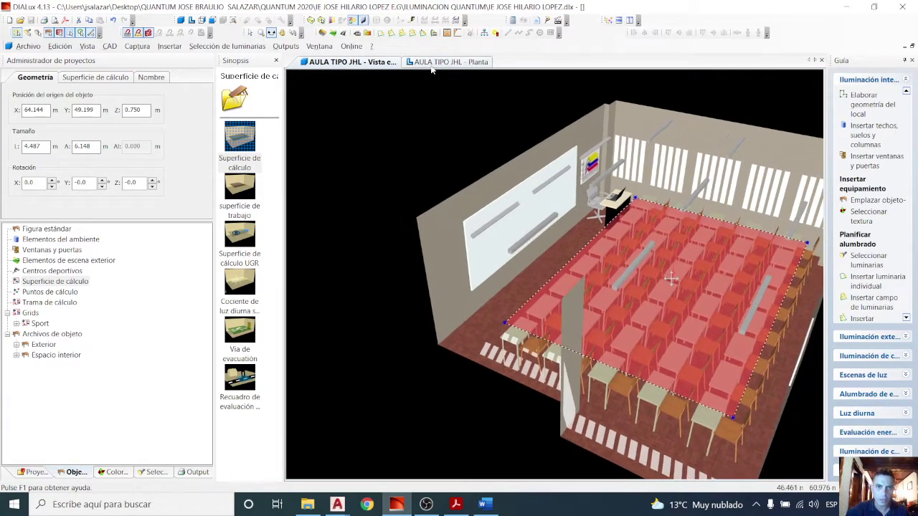
Step: Insert a vertical calculation point in the floor plan in front of the whiteboard, at about X 60.9 m and Y 47.5 m
left_click(431, 67)
scroll(454, 235, "up", 1)
middle_click_drag(455, 236, 466, 289)
left_click(227, 244)
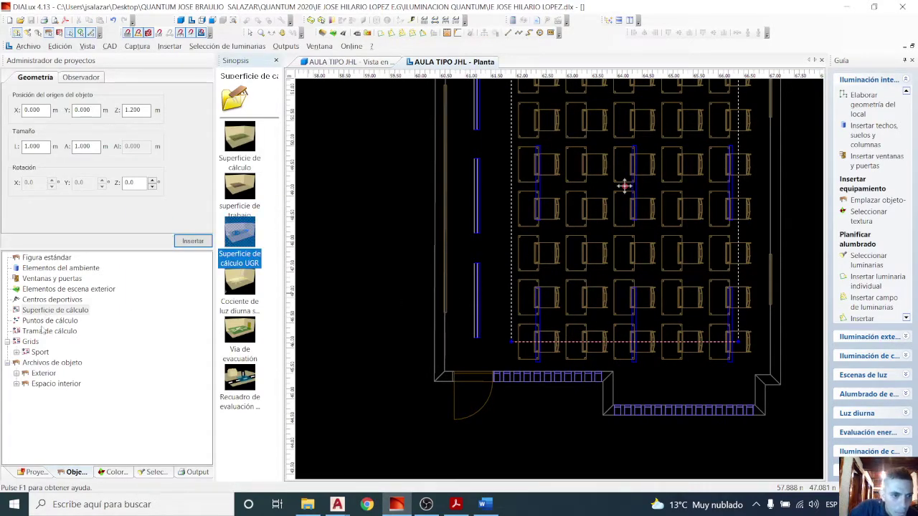
left_click(47, 321)
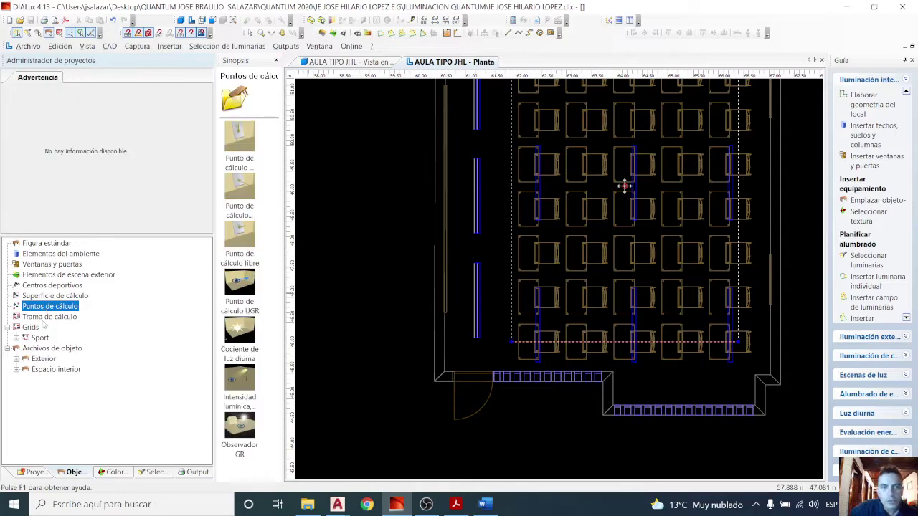
left_click(248, 202)
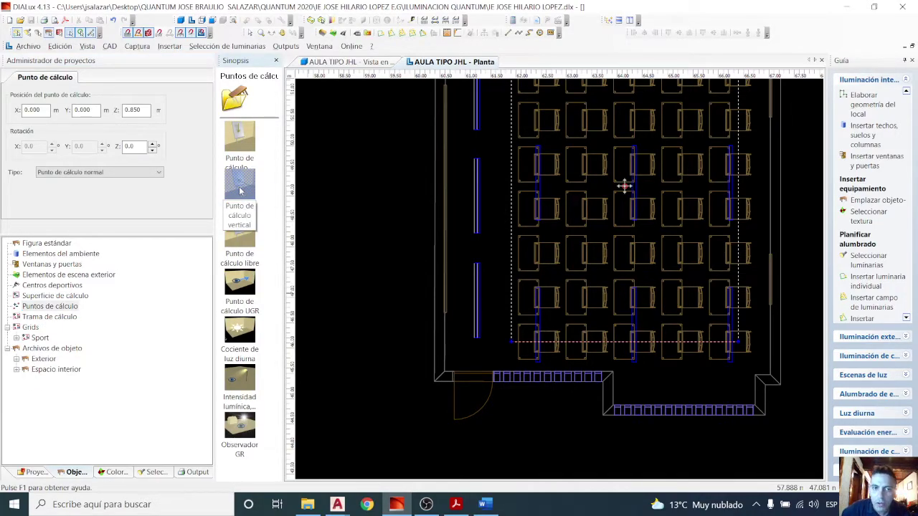
left_click_drag(240, 190, 290, 215)
left_click_drag(460, 273, 460, 273)
scroll(461, 275, "up", 7)
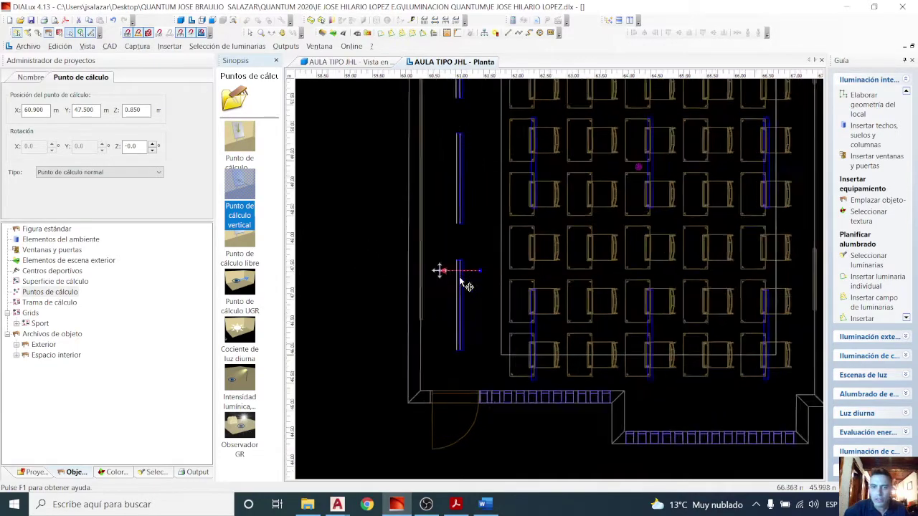
Step: Move the vertical calculation point close to the whiteboard's face, to about X 60.64 m and Y 47.3 m
middle_click_drag(344, 280, 481, 274)
scroll(479, 271, "up", 1)
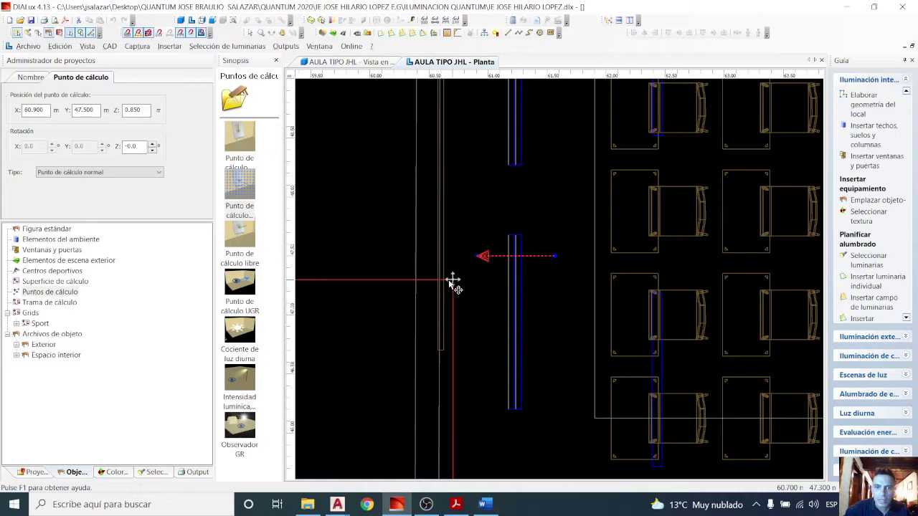
left_click_drag(449, 280, 450, 281)
scroll(451, 304, "up", 1)
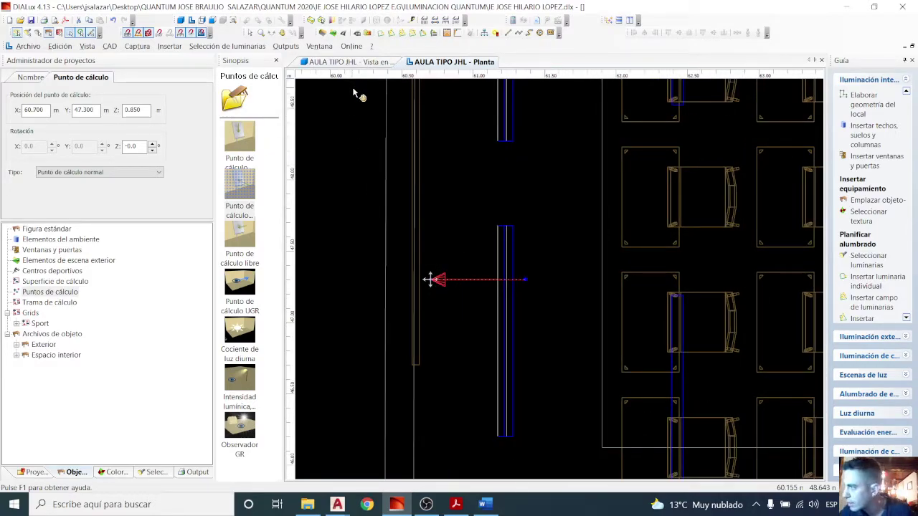
scroll(418, 327, "up", 2)
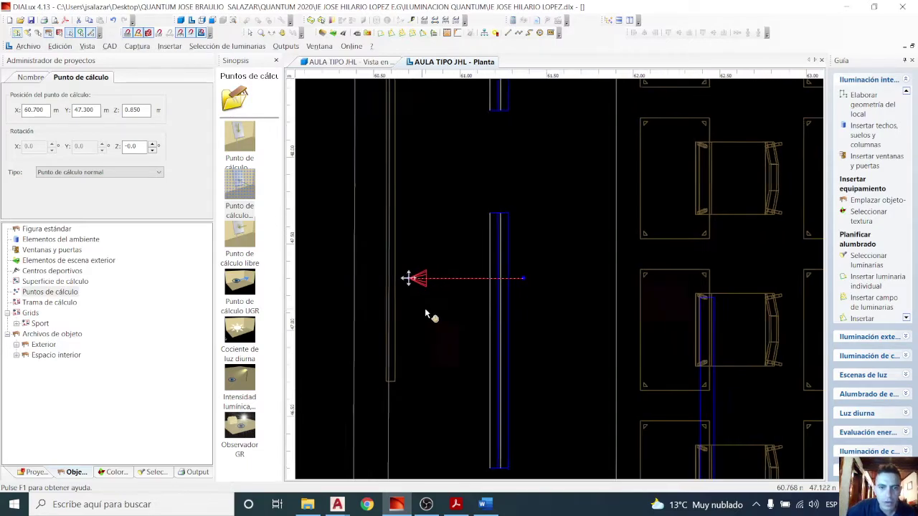
middle_click_drag(417, 307, 525, 298)
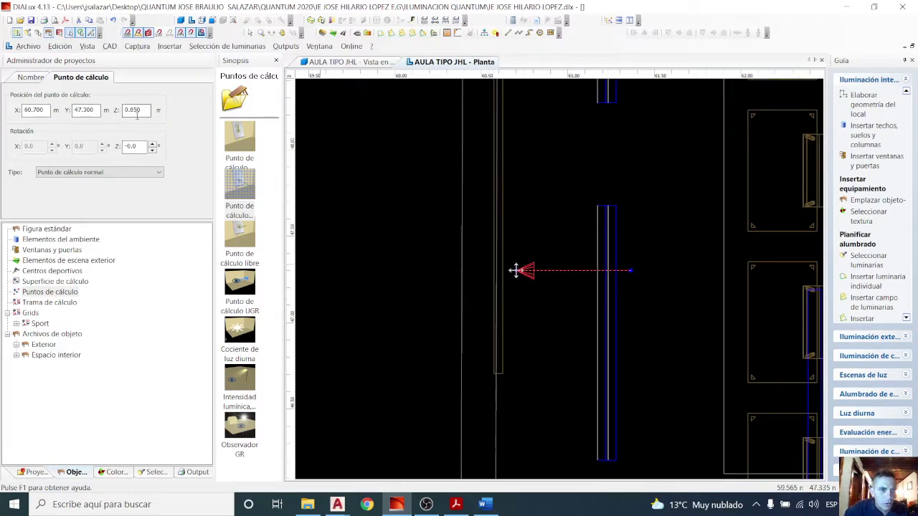
left_click_drag(516, 273, 506, 272)
Step: Set the vertical calculation point's height to 1.45 m in the 3D view and check its position against the whiteboard from several angles
left_click(348, 64)
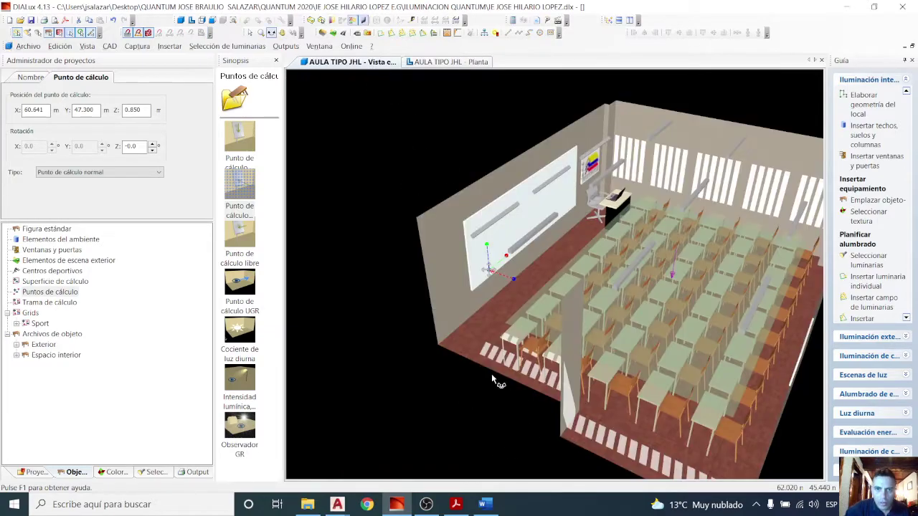
scroll(471, 276, "up", 2)
scroll(473, 281, "up", 3)
left_click_drag(504, 323, 528, 298)
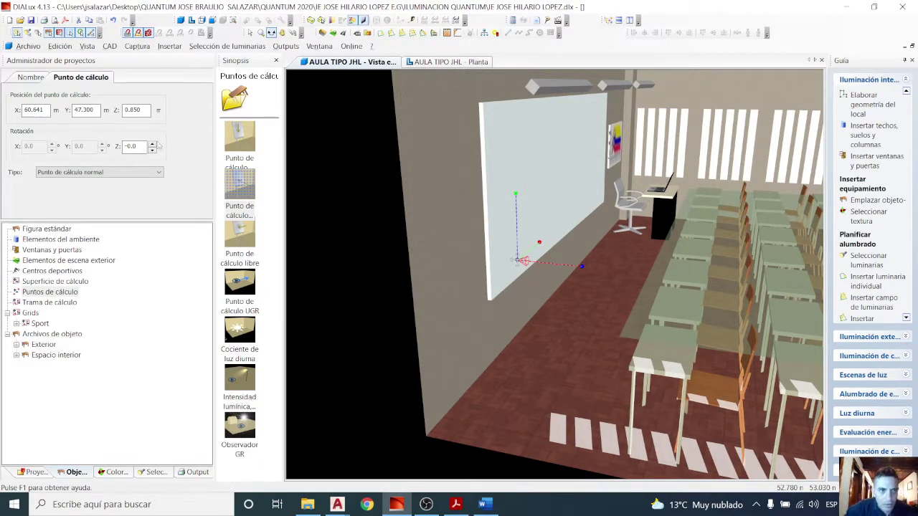
double_click(147, 111)
type("1.45")
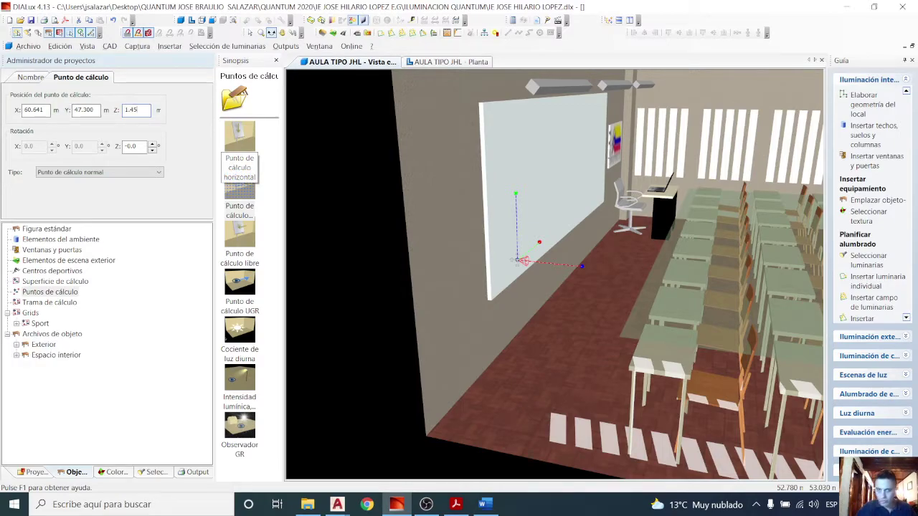
key("Return")
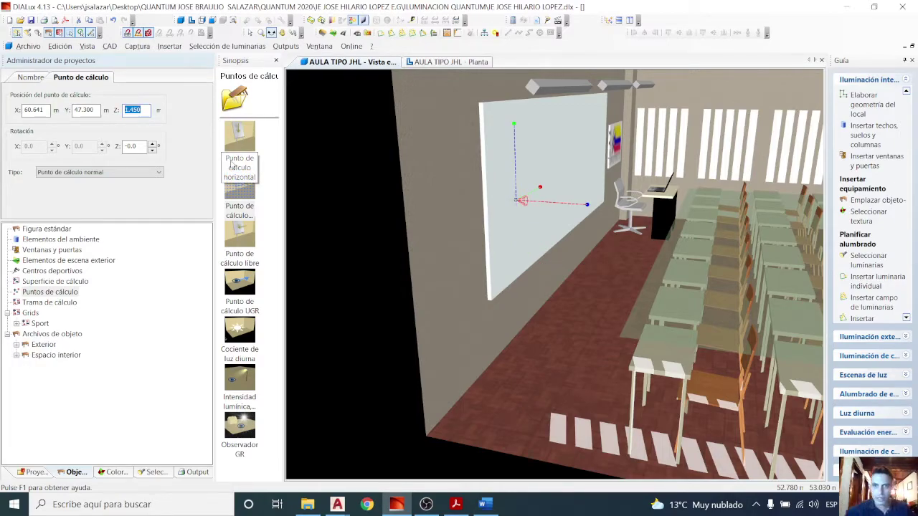
left_click_drag(531, 244, 564, 246)
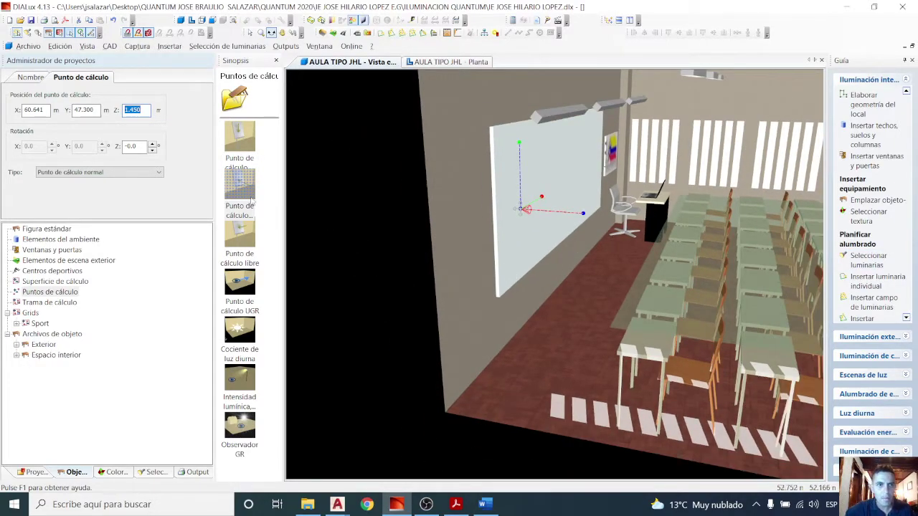
left_click_drag(445, 240, 473, 306)
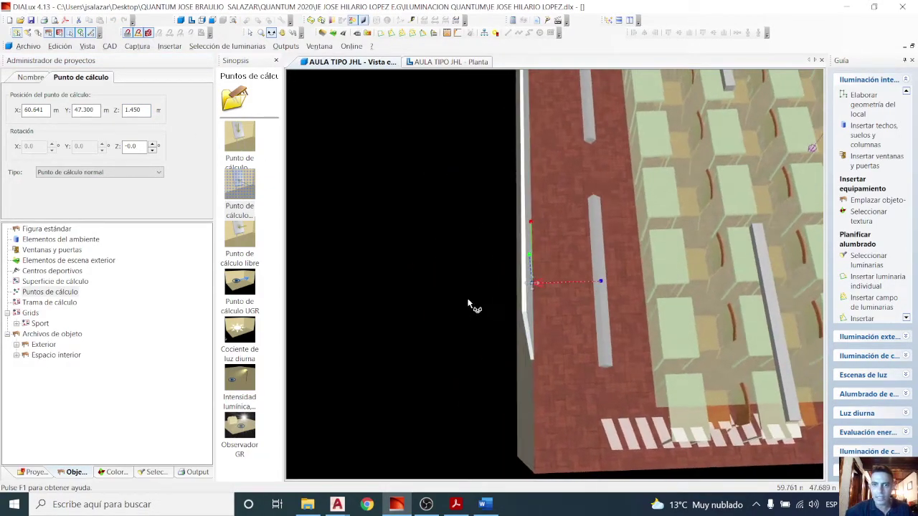
left_click_drag(511, 200, 666, 143)
left_click_drag(445, 288, 518, 279)
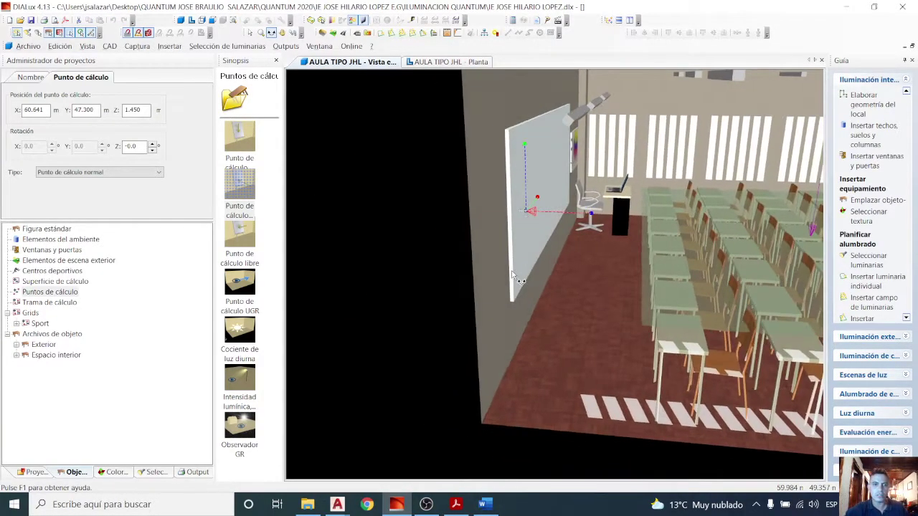
Step: Move the vertical calculation point in the floor plan right against the whiteboard's face, to about X 60.62 m and Y 47.3 m
left_click(241, 183)
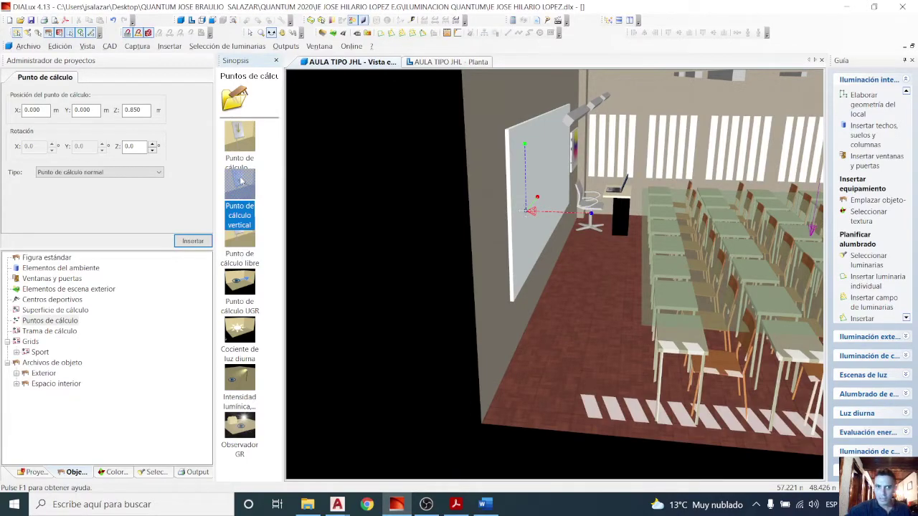
left_click(448, 62)
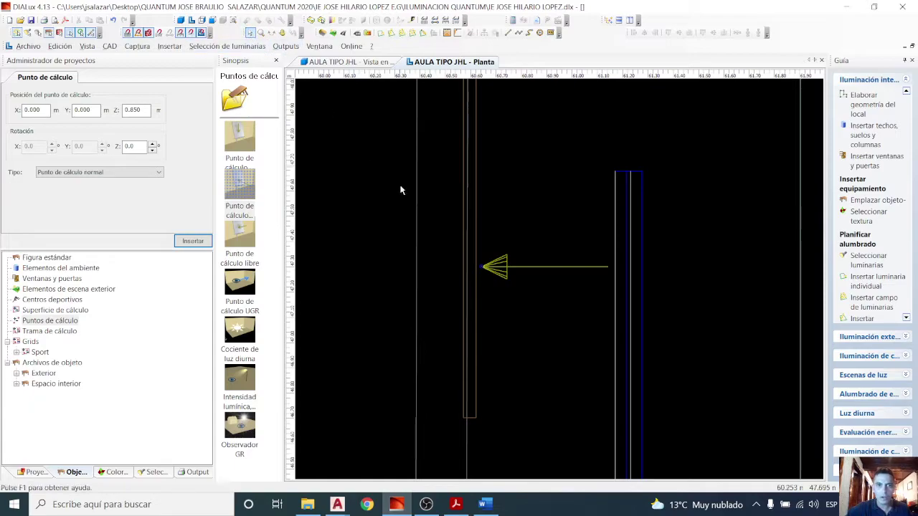
left_click(491, 268)
scroll(492, 282, "up", 3)
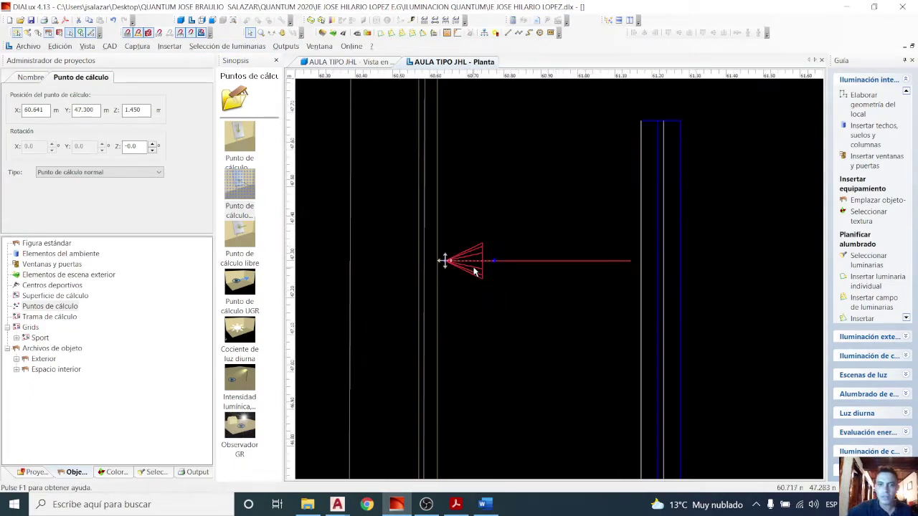
left_click_drag(432, 259, 422, 259)
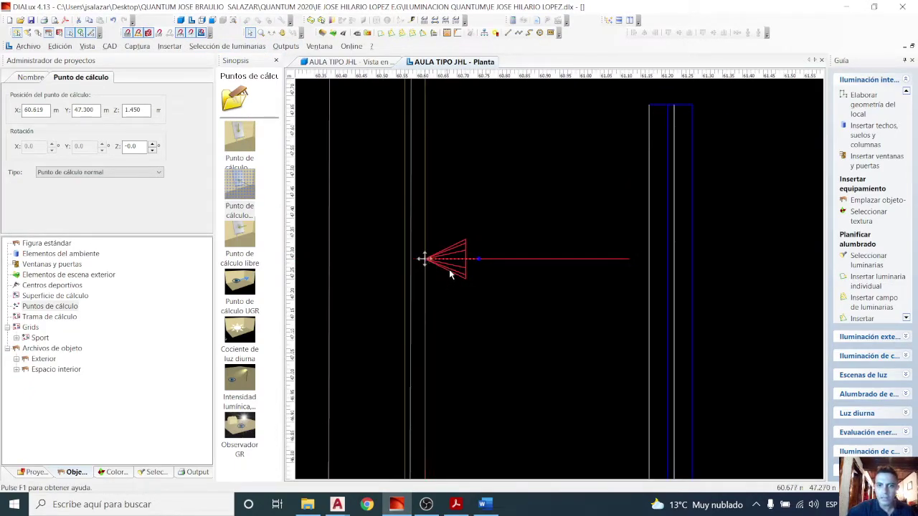
Step: Try to copy the vertical calculation point in a line along the whiteboard, with 2 copies spaced about 1.63 m in Y
scroll(447, 271, "down", 3)
scroll(459, 269, "down", 4)
middle_click_drag(516, 246, 518, 376)
scroll(530, 303, "down", 6)
scroll(536, 190, "down", 1)
scroll(540, 179, "up", 1)
middle_click_drag(536, 159, 531, 206)
scroll(534, 452, "up", 2)
middle_click_drag(523, 360, 544, 296)
scroll(544, 295, "up", 1)
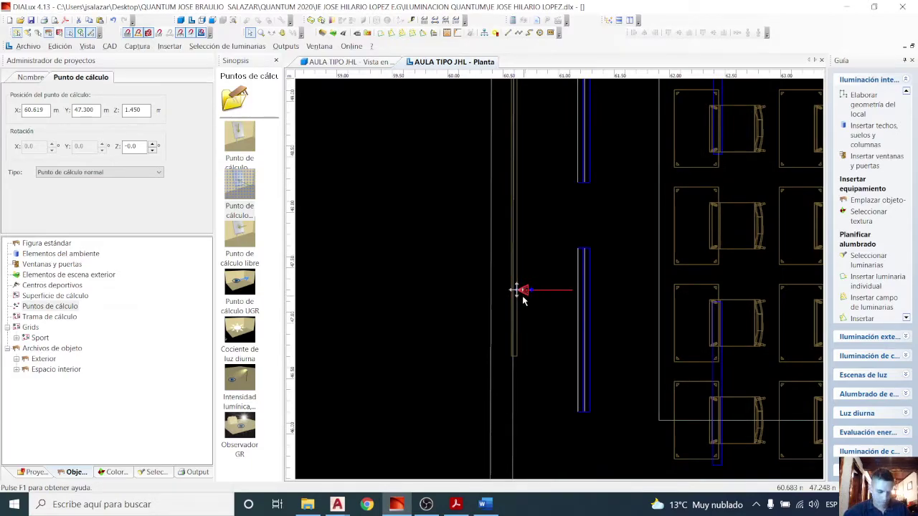
right_click(520, 294)
left_click(556, 311)
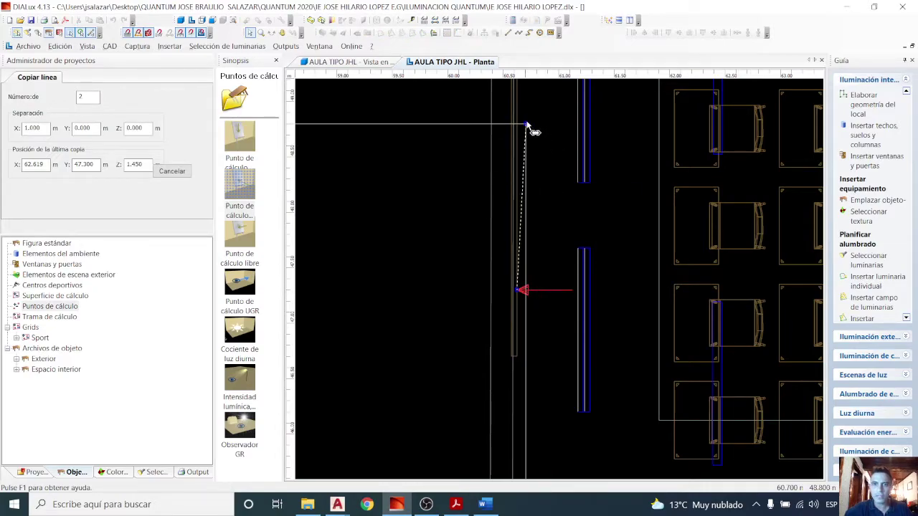
scroll(547, 225, "down", 1)
middle_click_drag(548, 220, 547, 263)
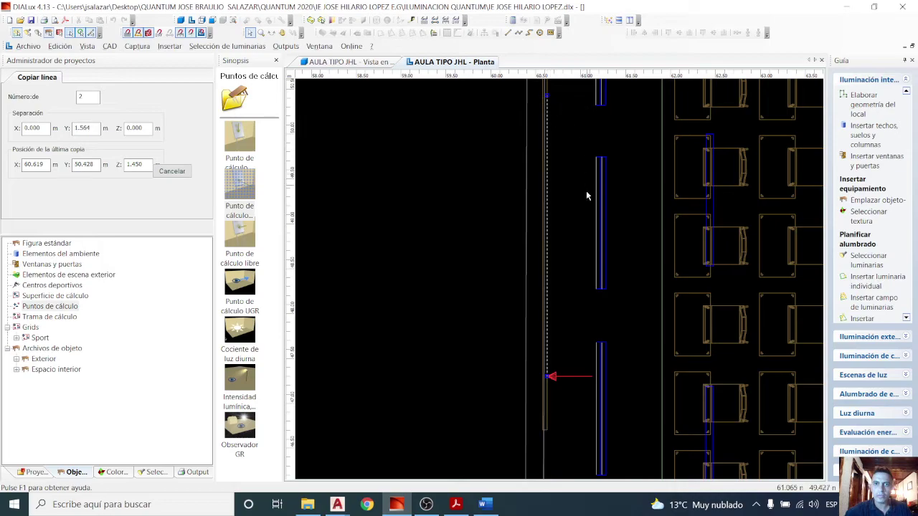
scroll(580, 254, "down", 1)
scroll(581, 254, "down", 1)
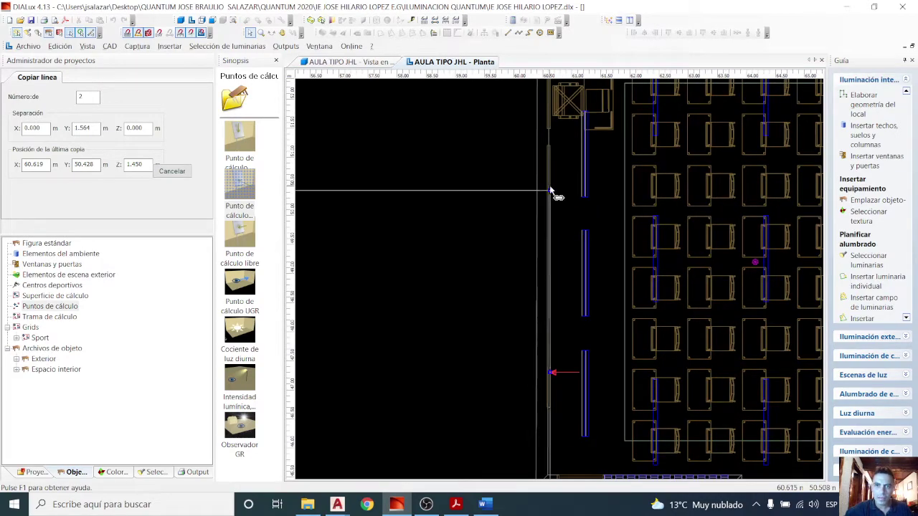
scroll(550, 182, "up", 1)
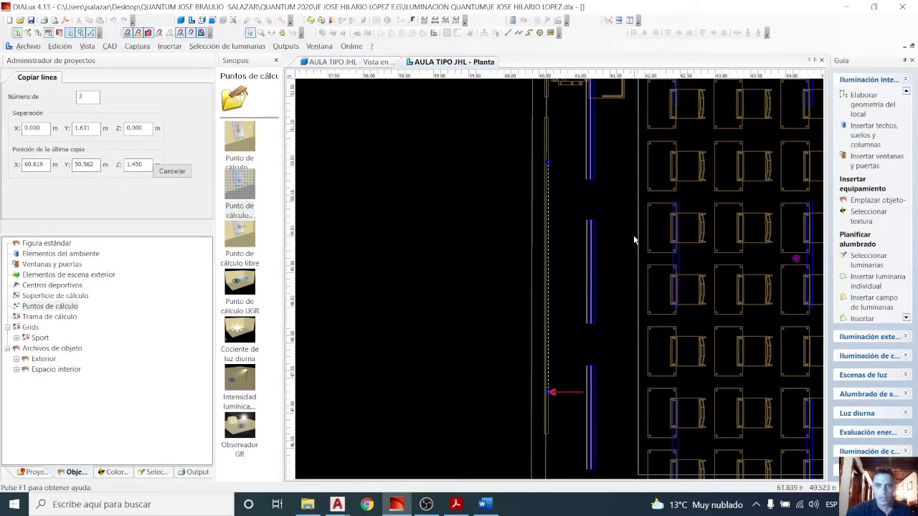
scroll(634, 240, "up", 1)
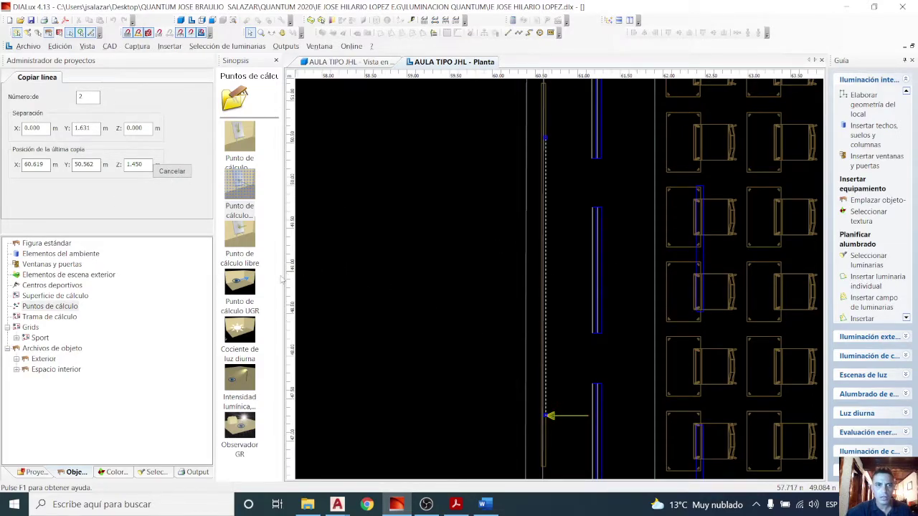
scroll(477, 197, "down", 2)
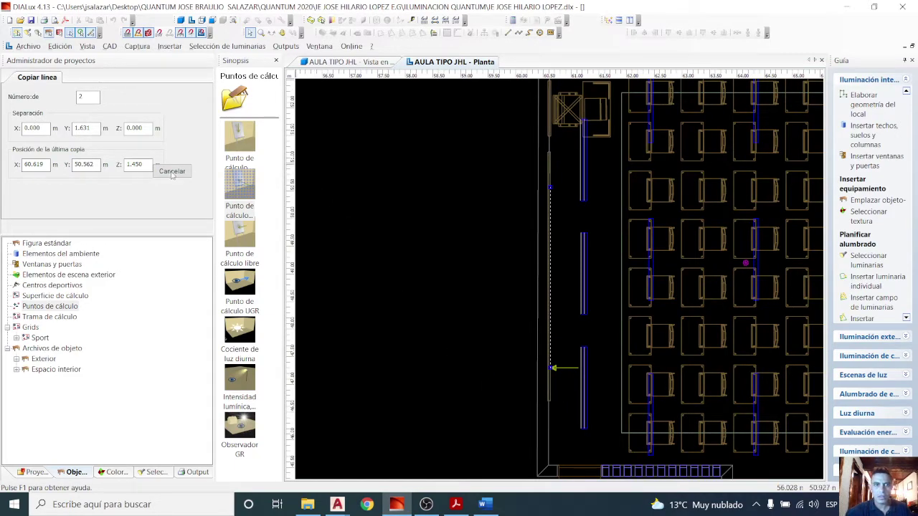
right_click(319, 271)
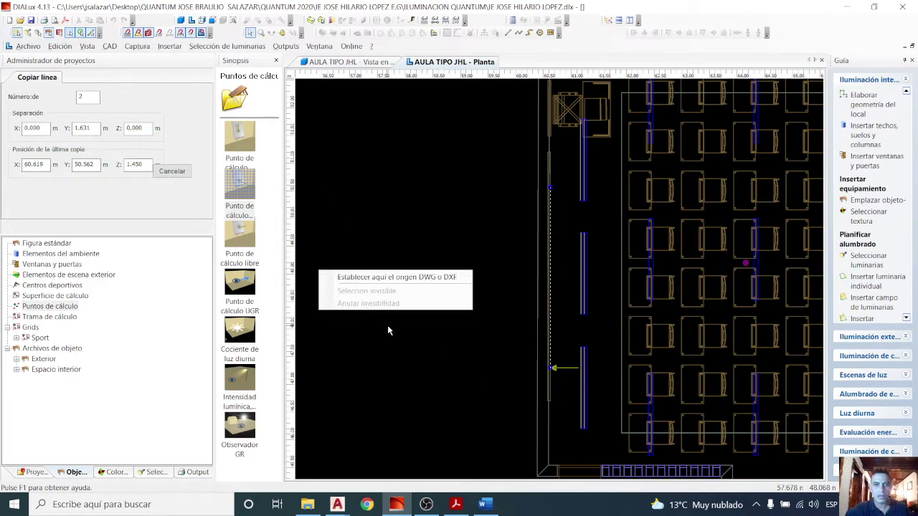
left_click(423, 277)
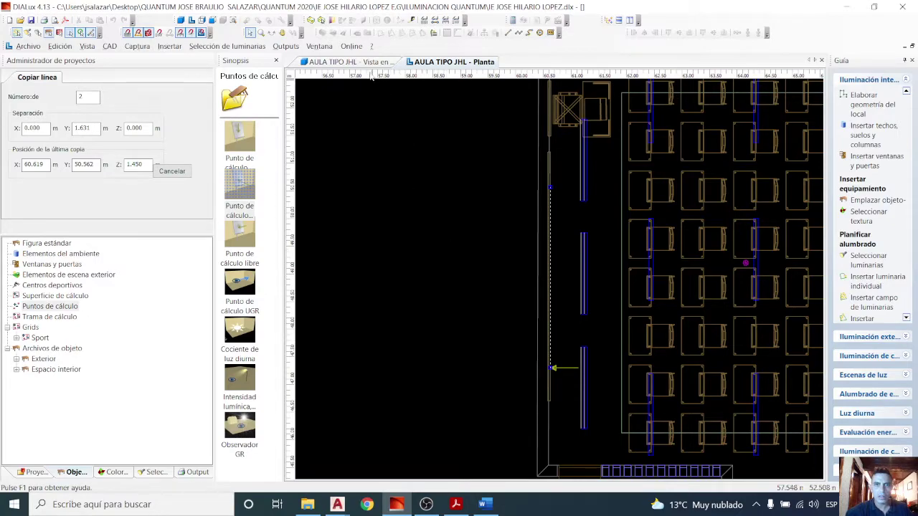
left_click(353, 61)
scroll(567, 274, "up", 4)
middle_click_drag(556, 243, 470, 245)
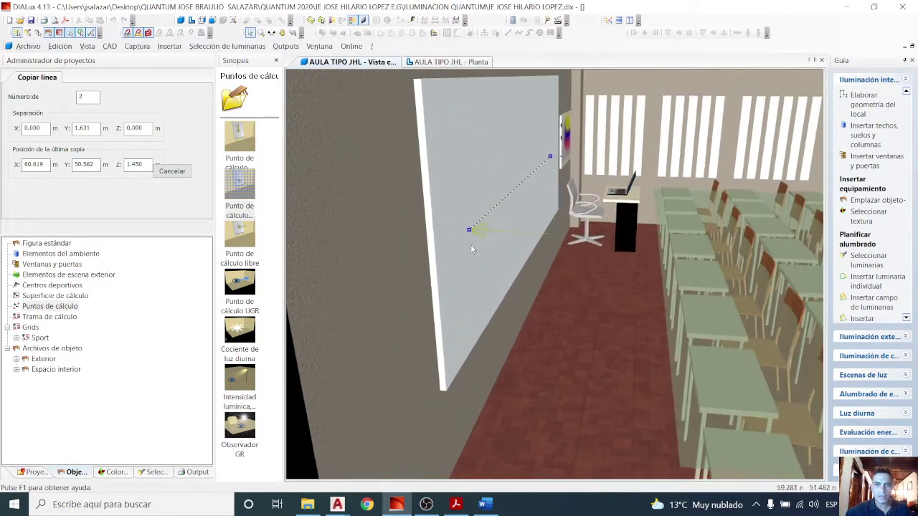
left_click(481, 233)
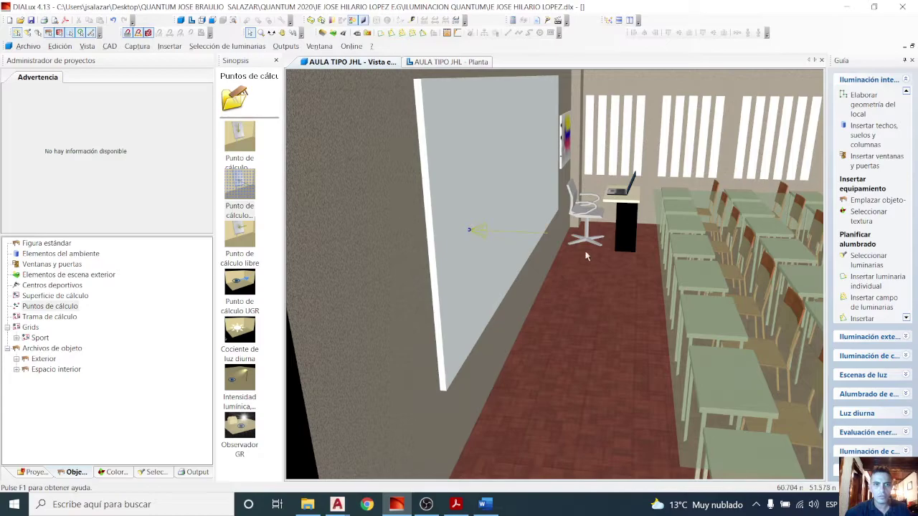
Step: Duplicate the vertical calculation point and place the copy at the whiteboard's middle, at about X 60.62 m and Y 49.02 m
scroll(543, 246, "down", 2)
scroll(530, 245, "up", 1)
left_click(492, 237)
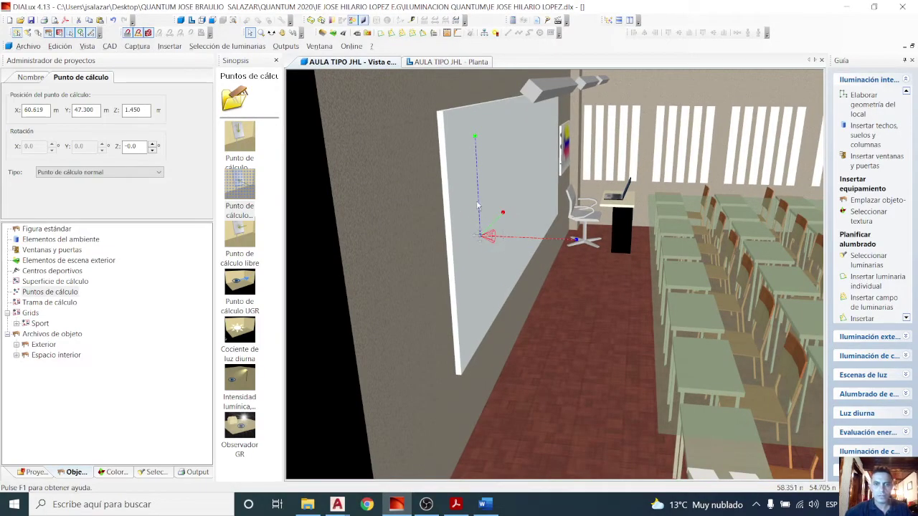
middle_click_drag(603, 217, 615, 288)
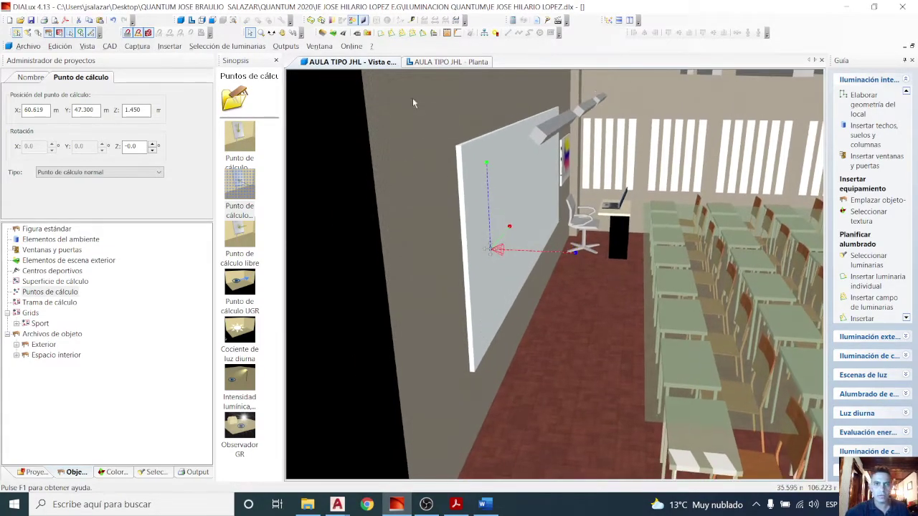
left_click(439, 63)
key("ctrl+c")
key("ctrl+v")
left_click_drag(603, 312, 553, 276)
scroll(553, 276, "up", 3)
scroll(552, 271, "up", 3)
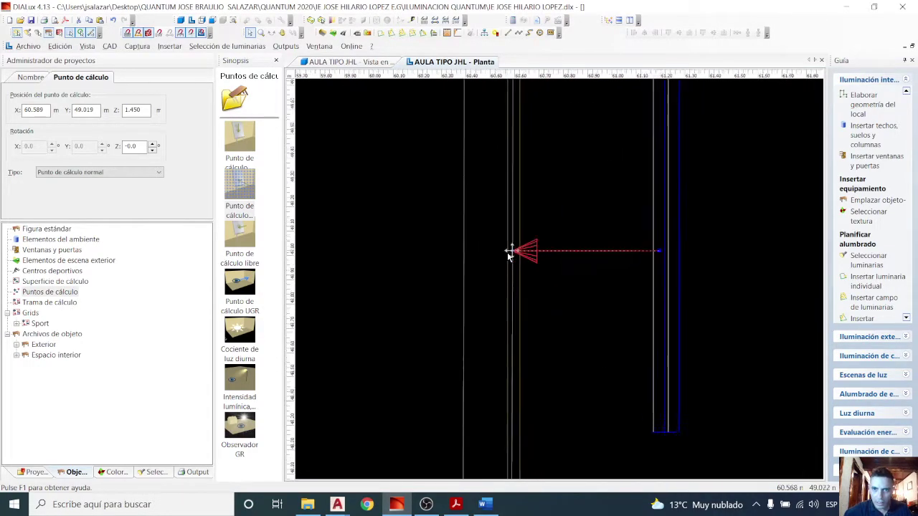
left_click_drag(521, 252, 514, 247)
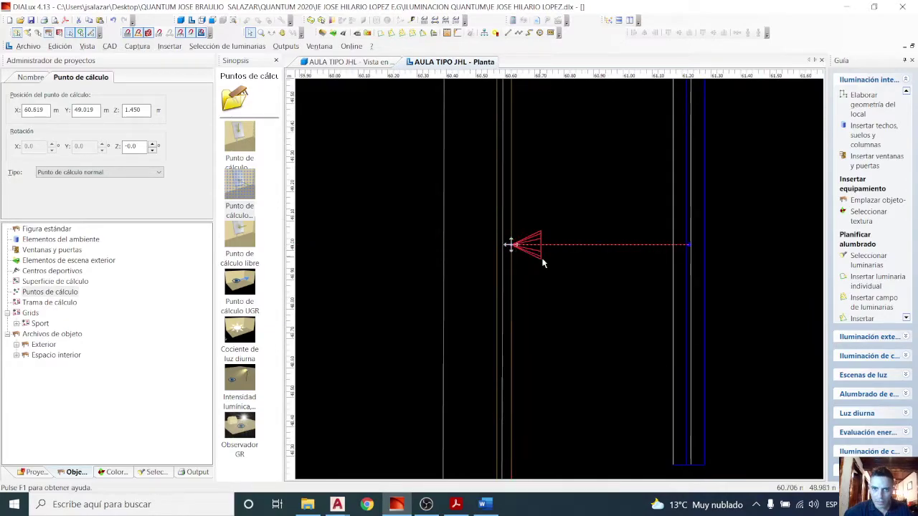
Step: Paste another copy of the vertical calculation point near the teacher's desk end of the whiteboard, at about X 60.62 m and Y 50.7 m
scroll(515, 247, "down", 4)
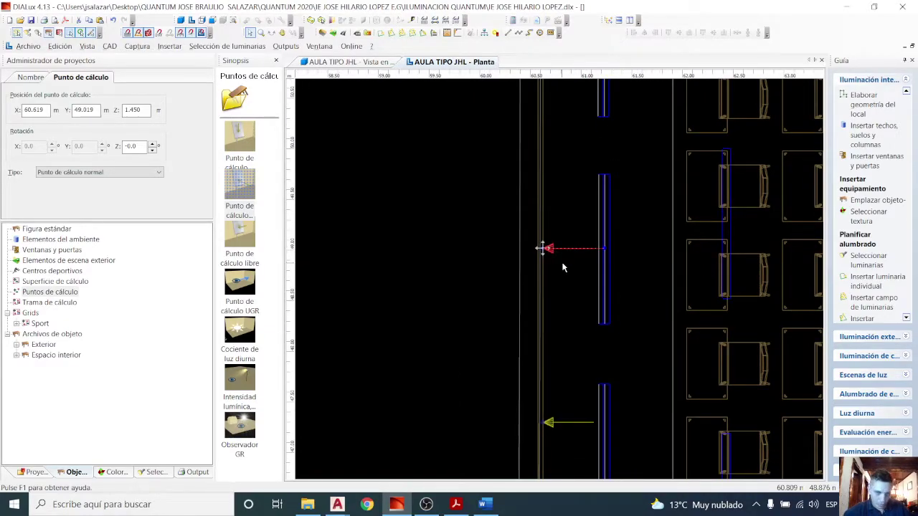
key("ctrl+v")
scroll(562, 221, "down", 1)
middle_click_drag(562, 220, 541, 313)
left_click_drag(613, 246, 492, 207)
scroll(530, 163, "up", 2)
scroll(519, 238, "down", 1)
scroll(554, 85, "up", 2)
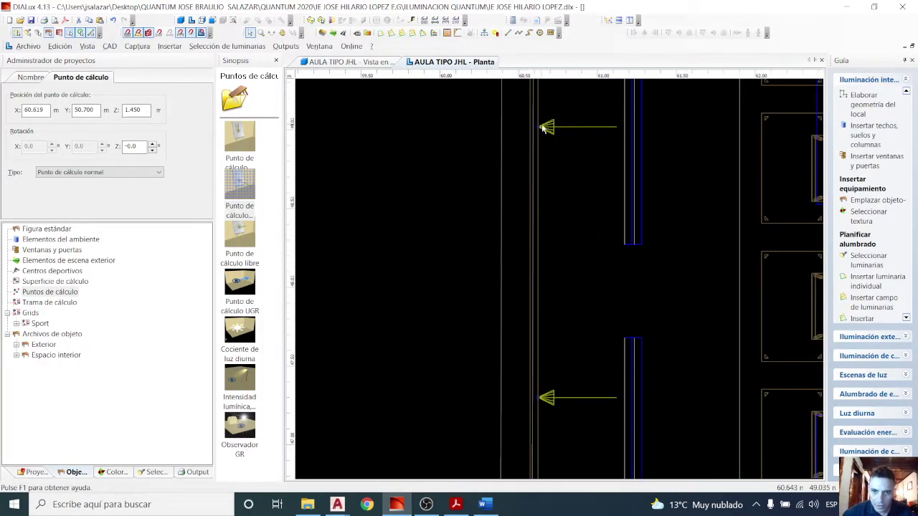
middle_click_drag(543, 128, 507, 201)
Step: Examine in the 3D view from several angles how the three vertical calculation points are distributed across the whiteboard
left_click(332, 62)
middle_click_drag(430, 287, 470, 383)
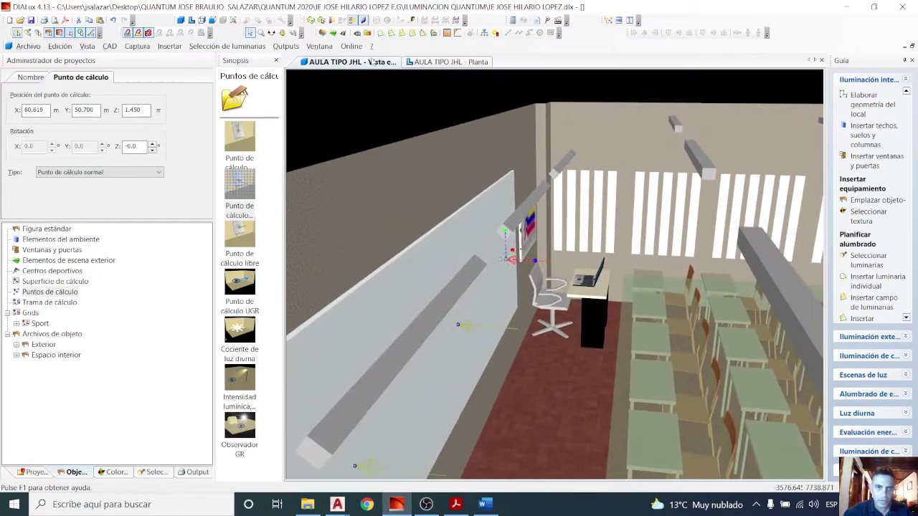
left_click(271, 33)
left_click_drag(531, 329, 684, 378)
left_click_drag(751, 368, 542, 353)
scroll(551, 328, "down", 3)
left_click_drag(552, 320, 522, 370)
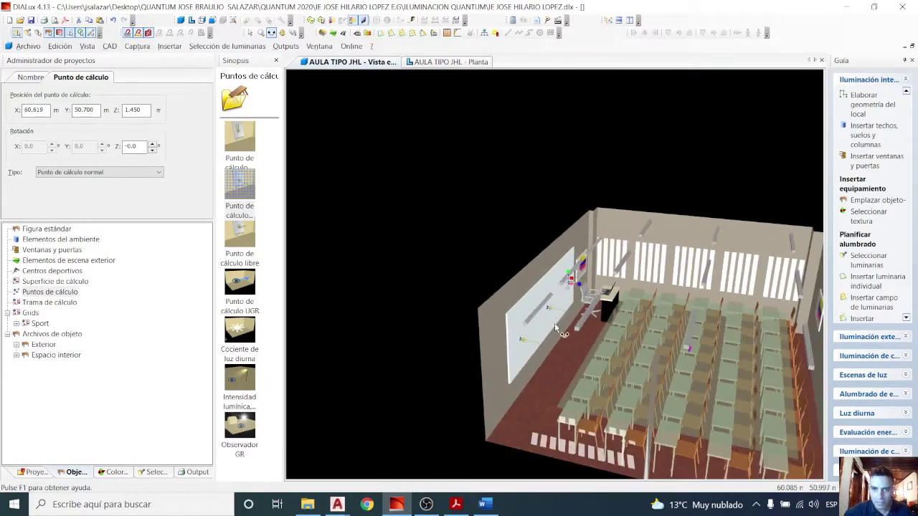
scroll(508, 278, "up", 4)
left_click_drag(508, 278, 490, 122)
left_click_drag(396, 125, 434, 83)
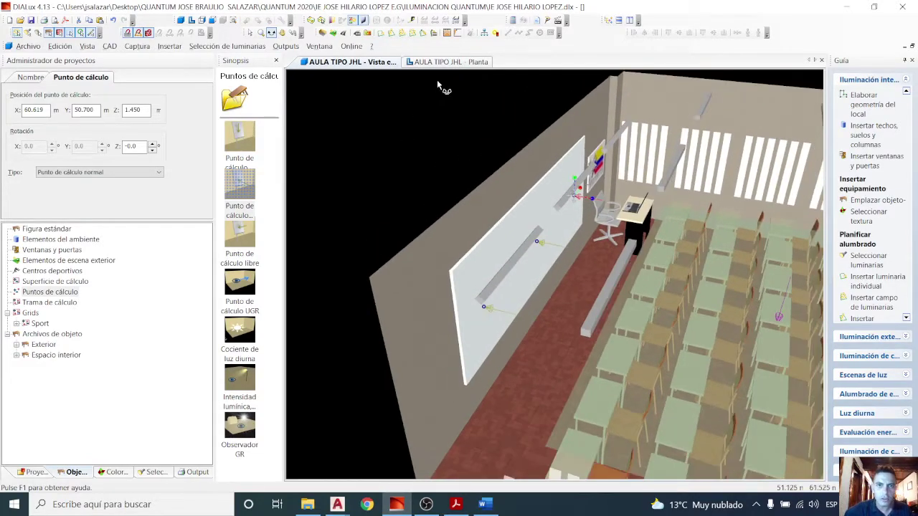
Step: Review the whole classroom floor plan with the whiteboard calculation points and the desk layout
left_click(448, 62)
scroll(467, 180, "down", 2)
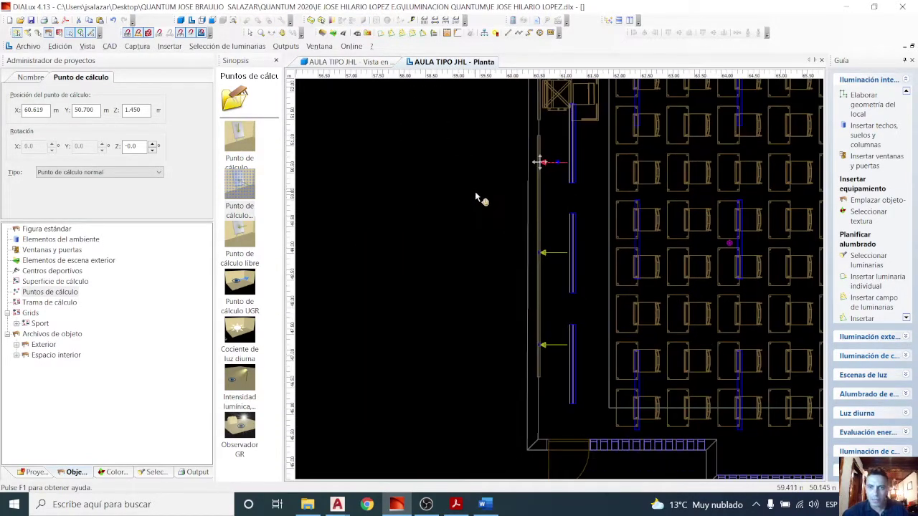
left_click(250, 33)
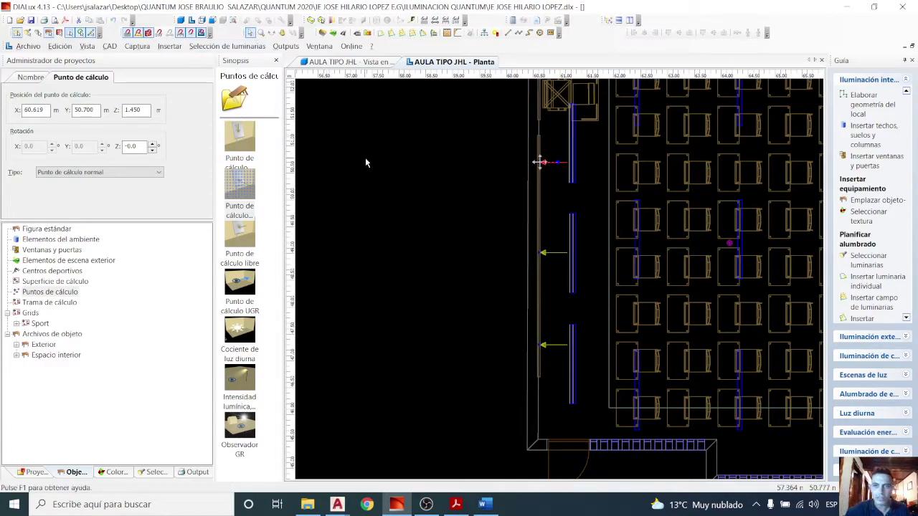
left_click(366, 159)
scroll(426, 230, "down", 2)
middle_click_drag(539, 269, 490, 272)
middle_click_drag(567, 271, 512, 260)
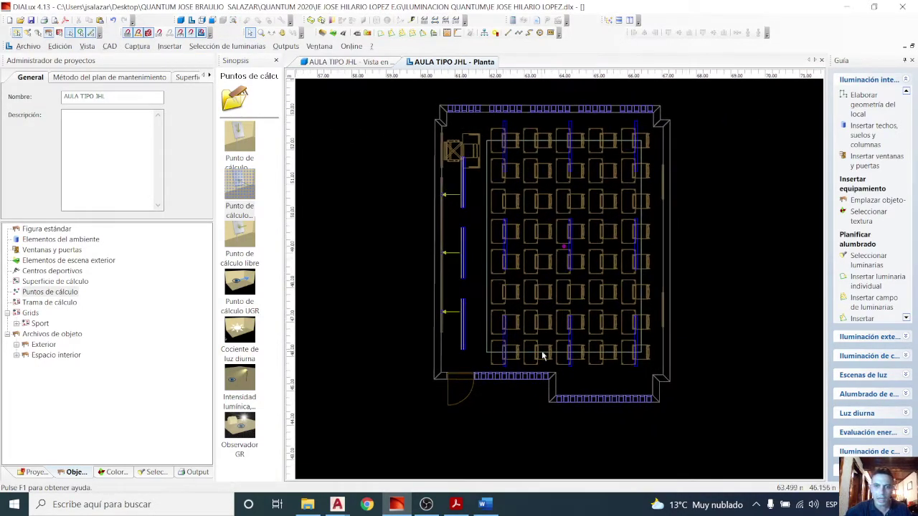
scroll(539, 347, "up", 1)
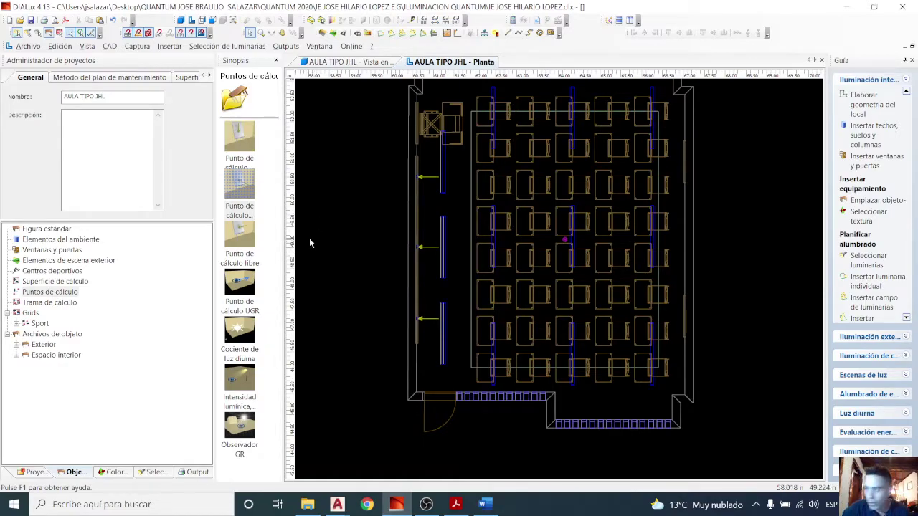
Step: Insert a UGR calculation point at the second desk of the column nearest the whiteboard, at about X 62.46 m and Y 51.37 m
scroll(575, 132, "up", 3)
middle_click_drag(475, 122, 519, 205)
left_click(240, 282)
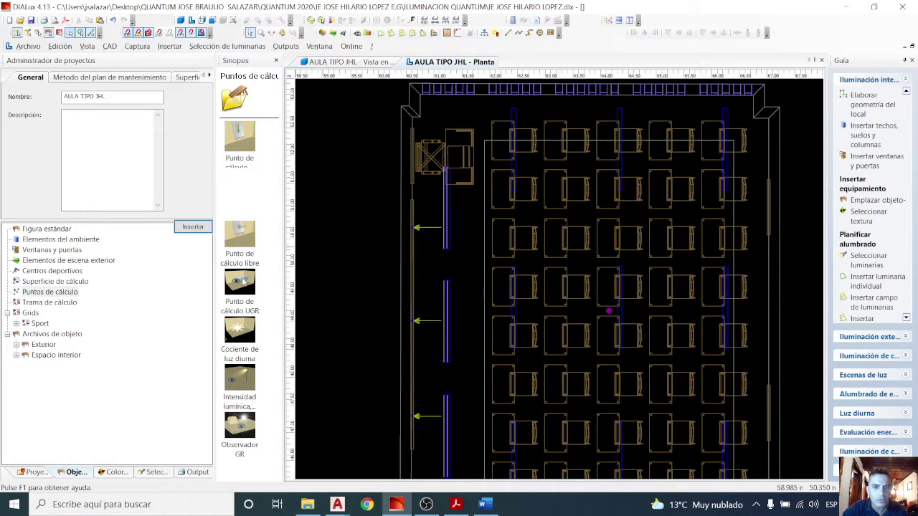
left_click(516, 190)
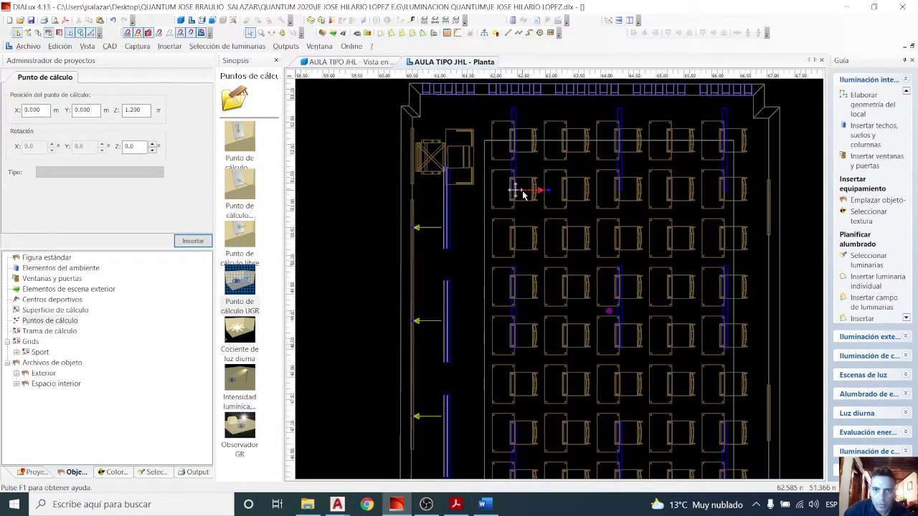
scroll(524, 190, "up", 4)
middle_click_drag(524, 189, 559, 246)
middle_click_drag(733, 195, 635, 218)
Step: Rotate the UGR calculation point 180° about Z to face the whiteboard and move it over the chair, to about X 62.6 m and Y 51.39 m
scroll(390, 233, "down", 5)
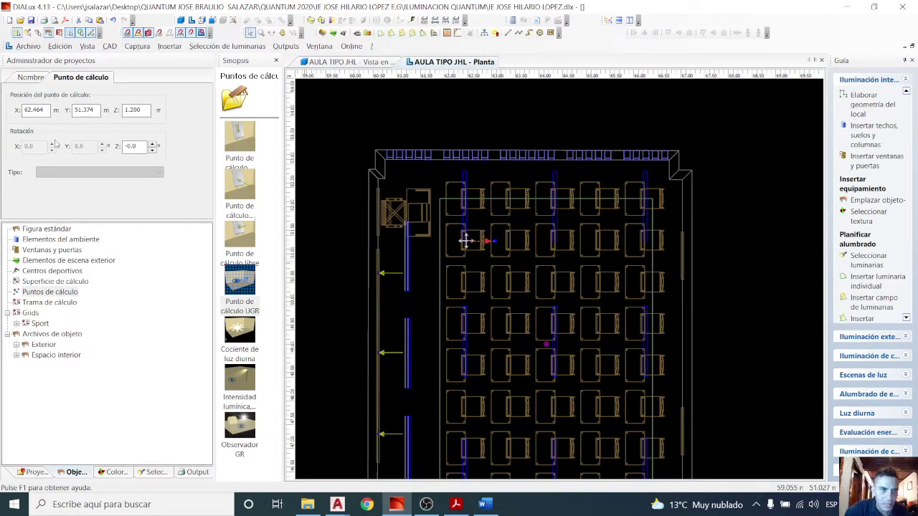
left_click(136, 146)
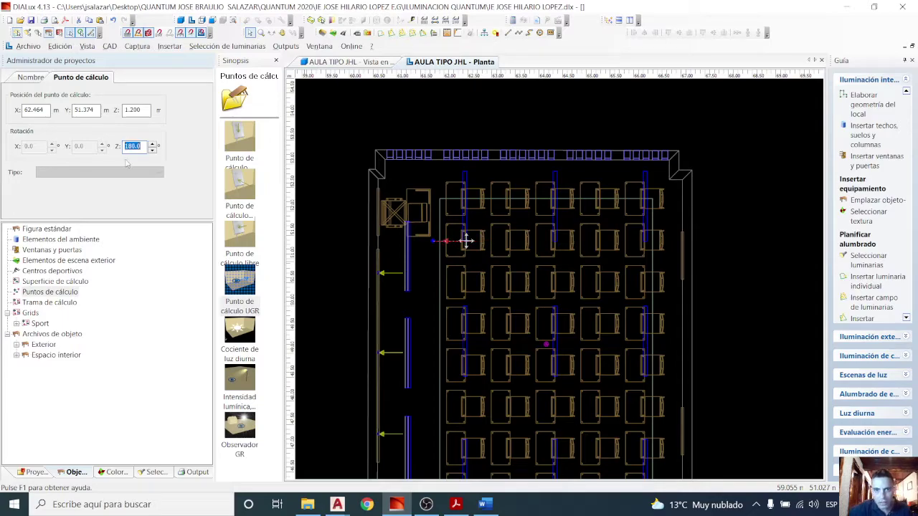
scroll(540, 221, "up", 5)
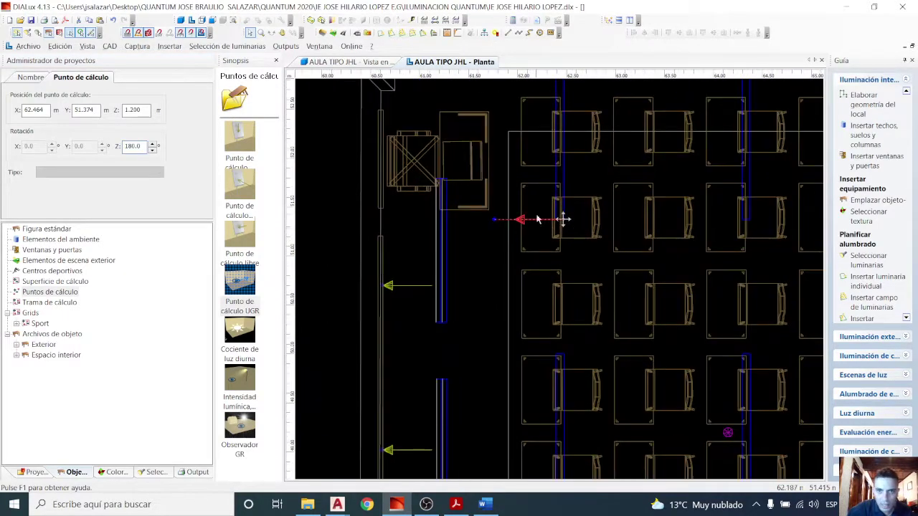
scroll(573, 207, "up", 1)
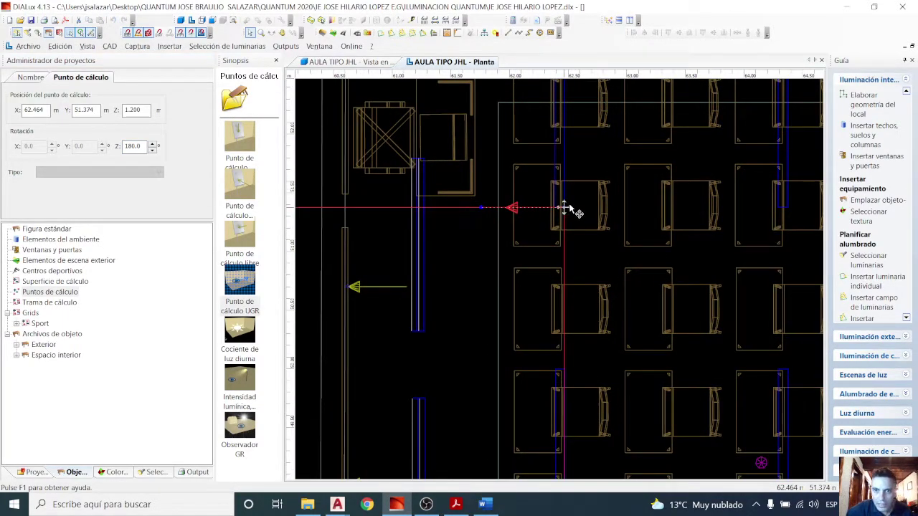
left_click(582, 208)
scroll(578, 215, "up", 1)
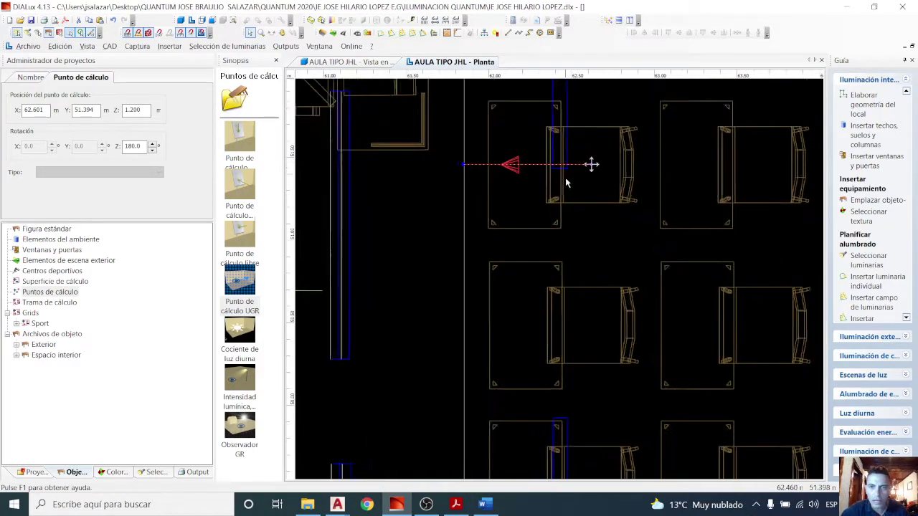
Step: Copy the UGR calculation point to the third desk of the column nearest the whiteboard, at about X 62.61 m and Y 50.51 m
scroll(566, 197, "down", 1)
scroll(552, 204, "down", 1)
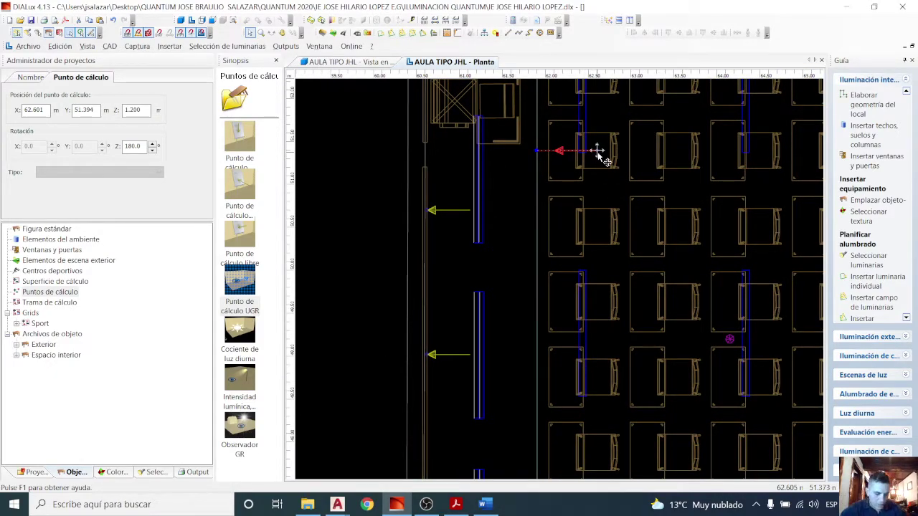
scroll(585, 203, "down", 2)
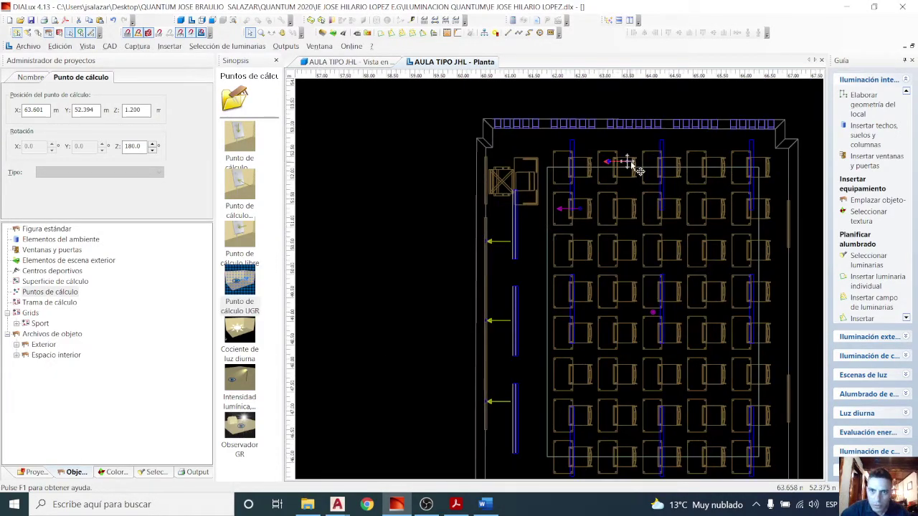
left_click_drag(629, 165, 584, 251)
scroll(583, 249, "up", 2)
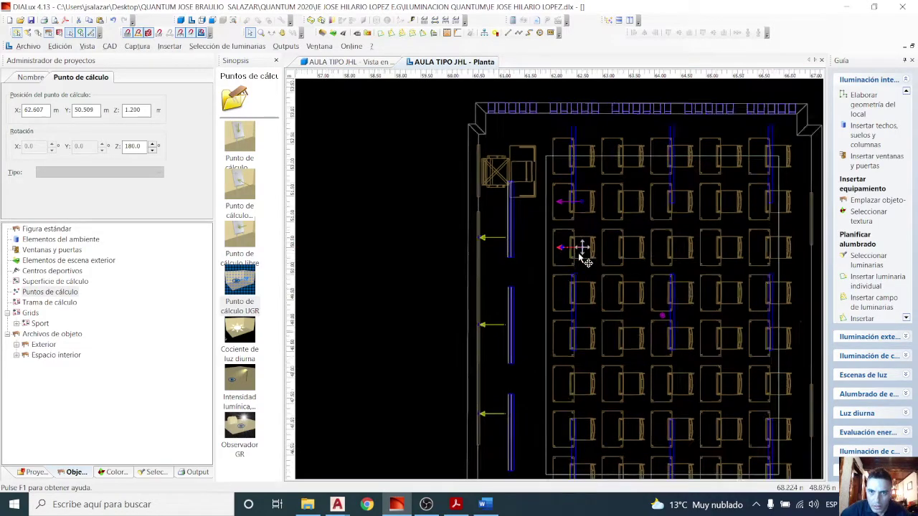
scroll(597, 229, "up", 3)
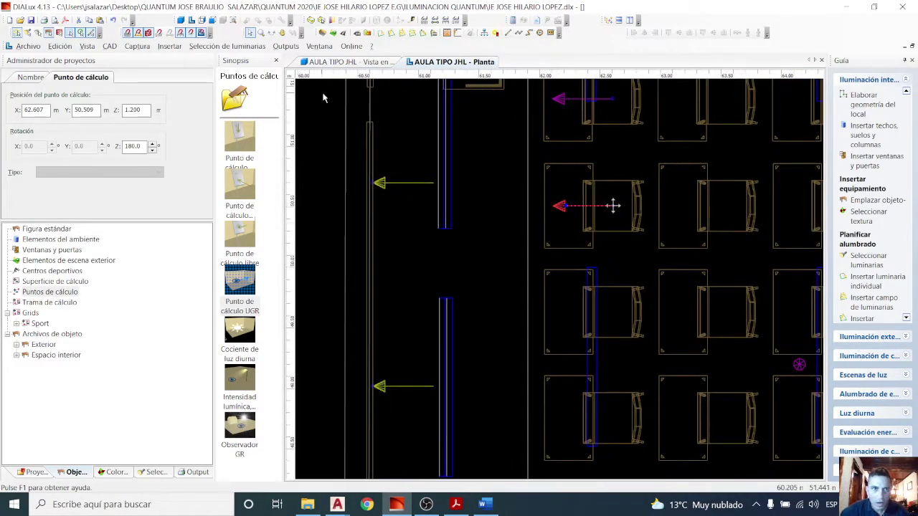
Step: Examine in the 3D view how the two UGR calculation points sit over the students' desks facing the whiteboard
left_click(350, 62)
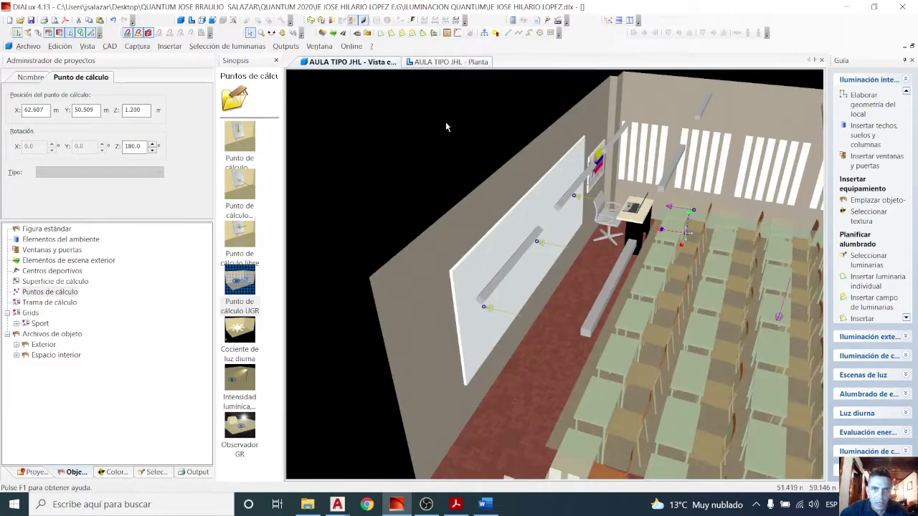
middle_click_drag(592, 260, 543, 190)
left_click(271, 33)
left_click_drag(431, 319, 635, 243)
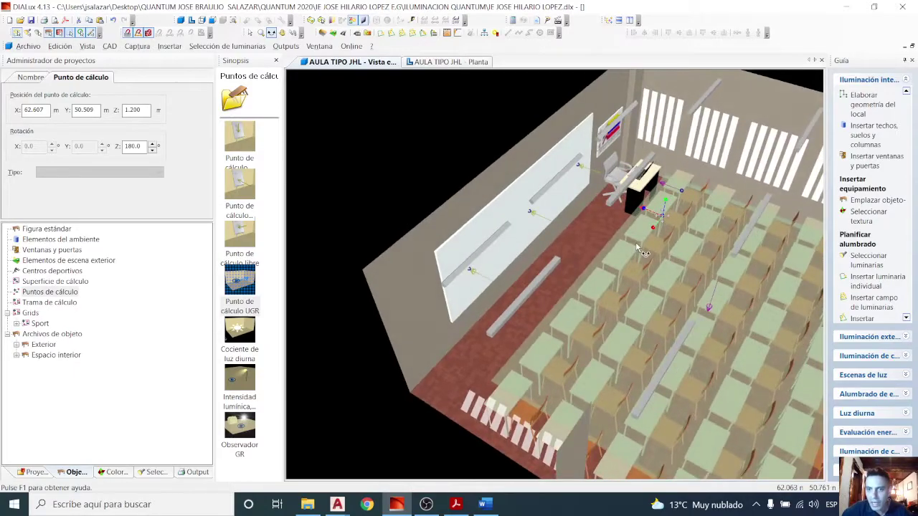
left_click_drag(557, 307, 438, 285)
left_click_drag(506, 267, 442, 294)
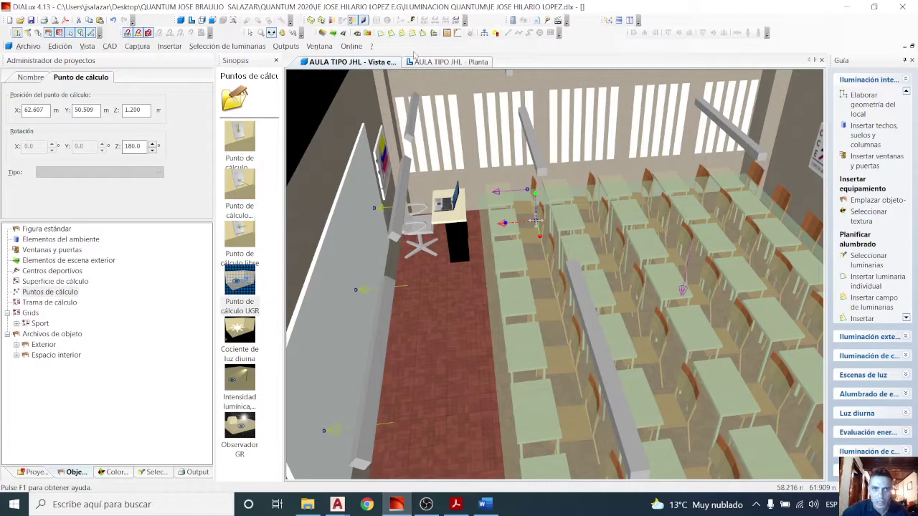
left_click_drag(613, 336, 470, 307)
Step: Return to the floor plan and copy the UGR point to the fourth desk of the column, at about X 62.61 m and Y 49.63 m
left_click(480, 60)
scroll(611, 224, "down", 1)
middle_click_drag(611, 224, 627, 155)
key("ctrl+v")
scroll(617, 180, "down", 3)
left_click_drag(677, 106, 605, 240)
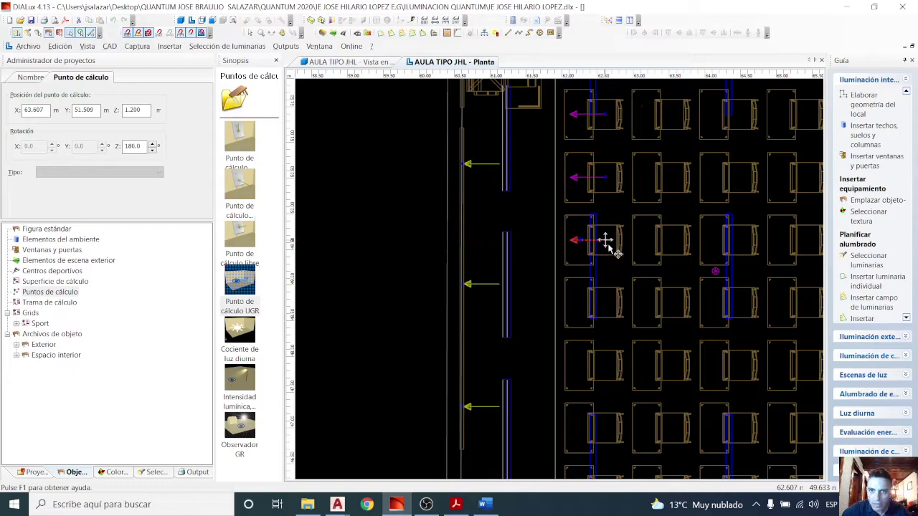
scroll(601, 269, "up", 1)
middle_click_drag(600, 269, 588, 242)
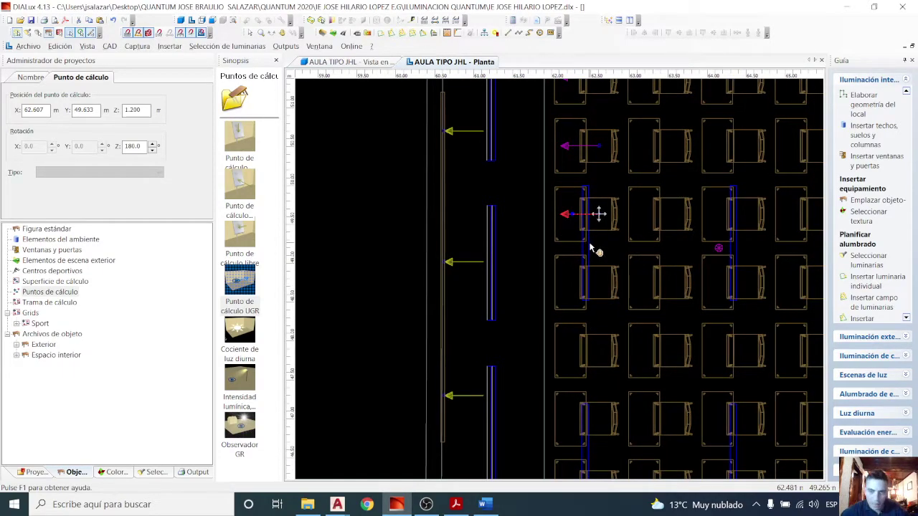
Step: Add copies of the UGR point at the fifth and sixth desks of the same column, at about Y 48.76 m and Y 47.88 m
key("ctrl+v")
scroll(617, 215, "down", 1)
left_click_drag(645, 175, 588, 282)
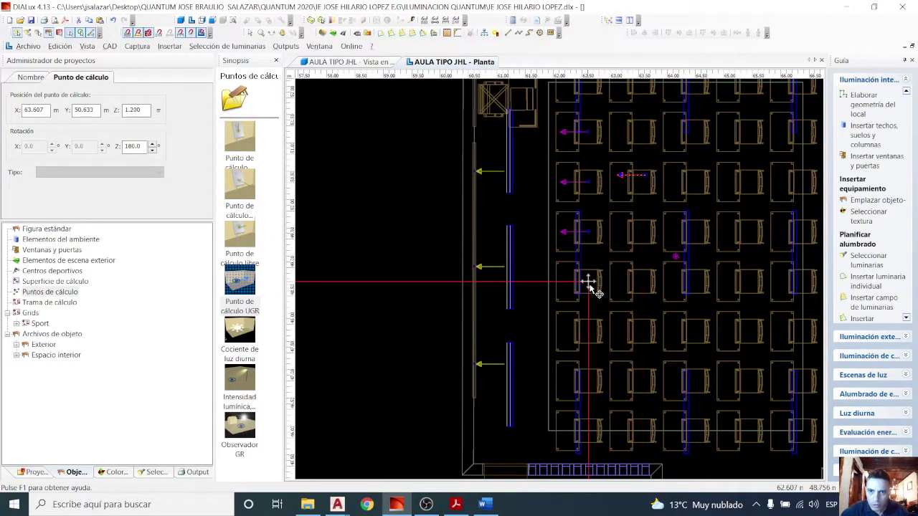
key("ctrl+v")
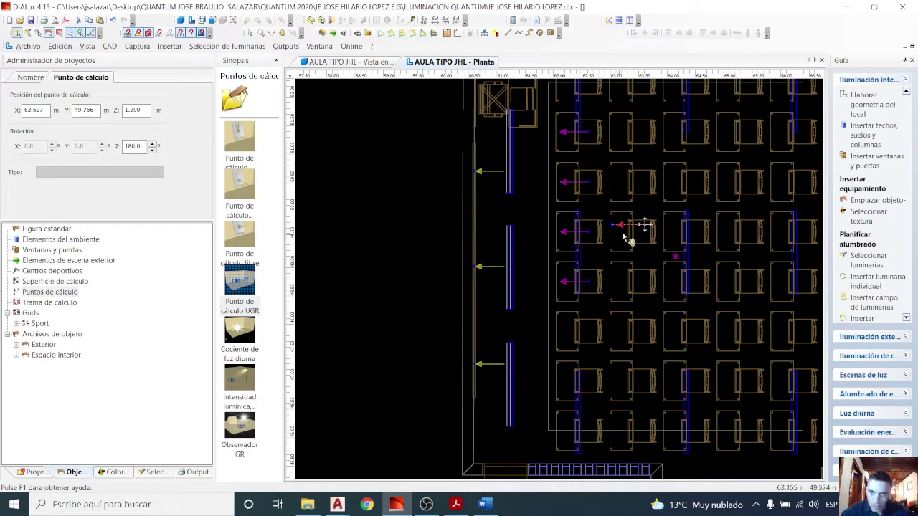
left_click_drag(644, 231, 589, 334)
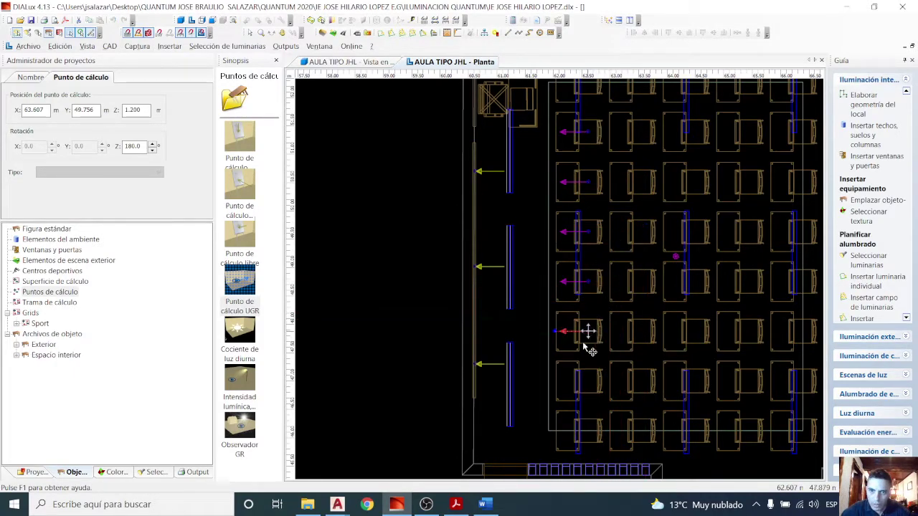
Step: Copy the UGR point to the seventh desk of the column nearest the whiteboard, at about X 62.61 m and Y 47.00 m
scroll(564, 267, "up", 1)
scroll(565, 259, "down", 1)
key("ctrl+v")
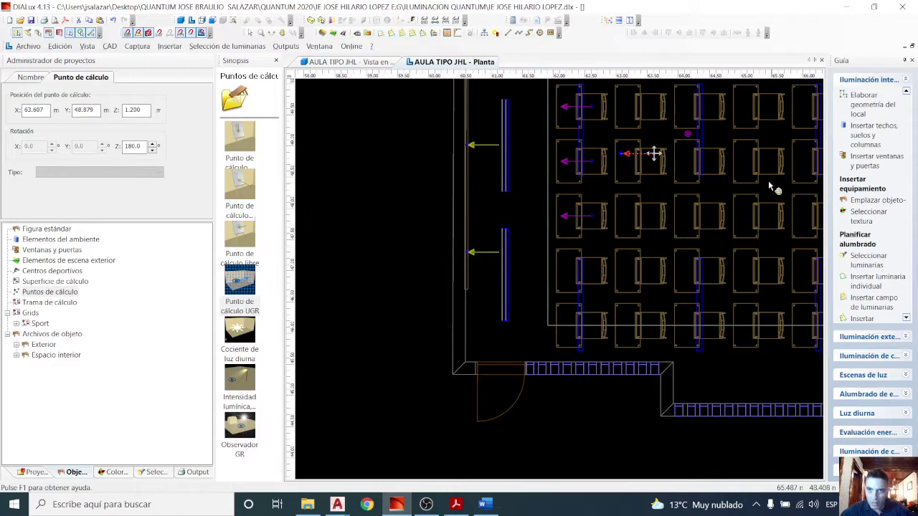
left_click_drag(654, 154, 592, 270)
Step: Select all six UGR points of the column nearest the whiteboard and paste a copy of the group at the second desk column
scroll(592, 270, "down", 1)
middle_click_drag(592, 270, 570, 339)
middle_click_drag(590, 132, 527, 154)
scroll(542, 164, "up", 2)
scroll(528, 155, "down", 1)
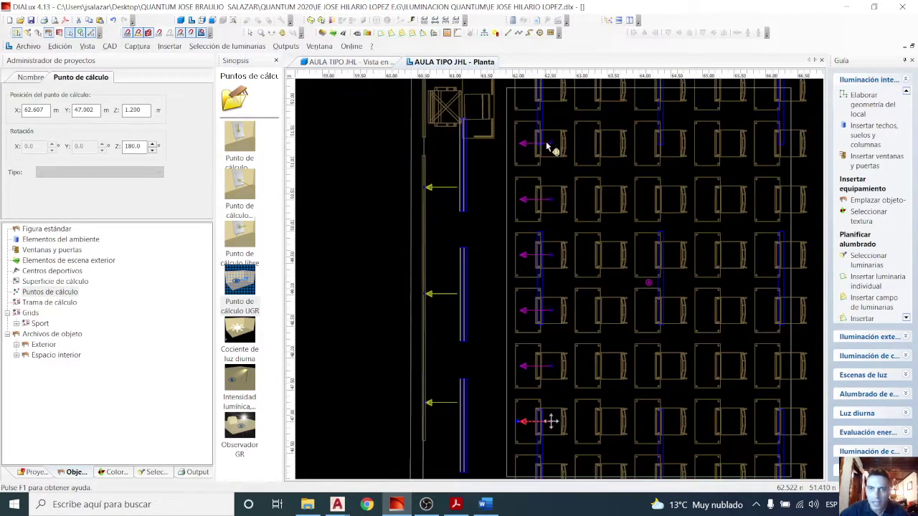
left_click(249, 33)
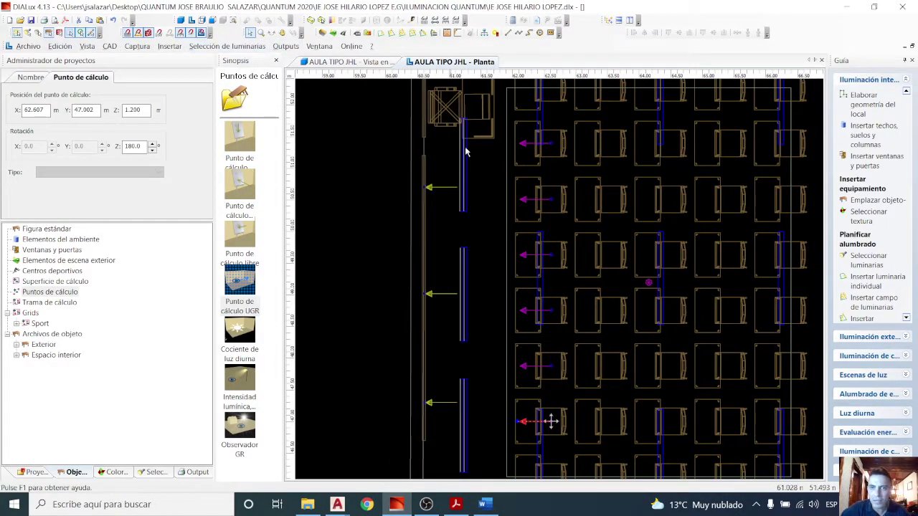
left_click(550, 146)
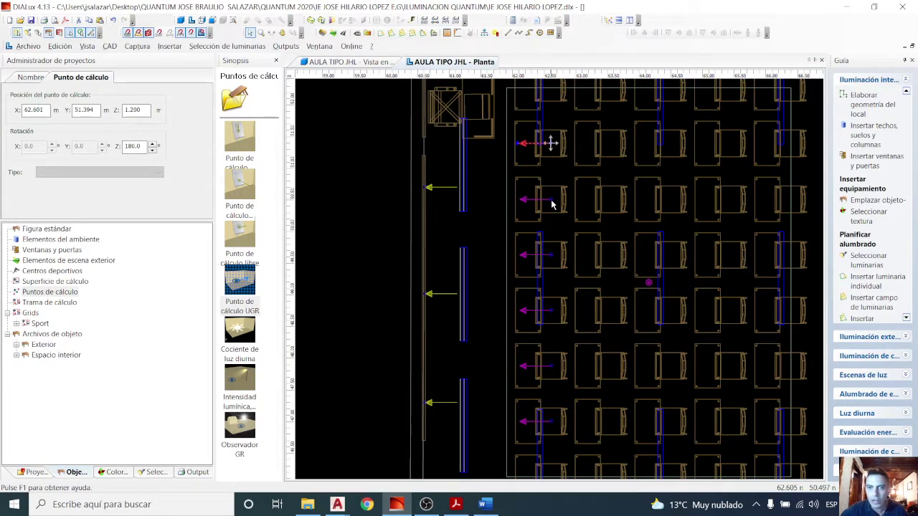
left_click(552, 201, "ctrl")
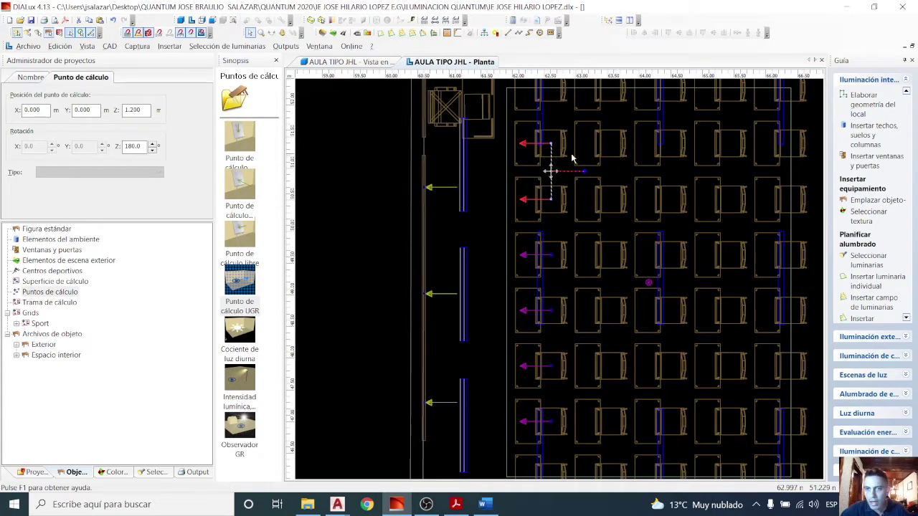
left_click(550, 257, "ctrl")
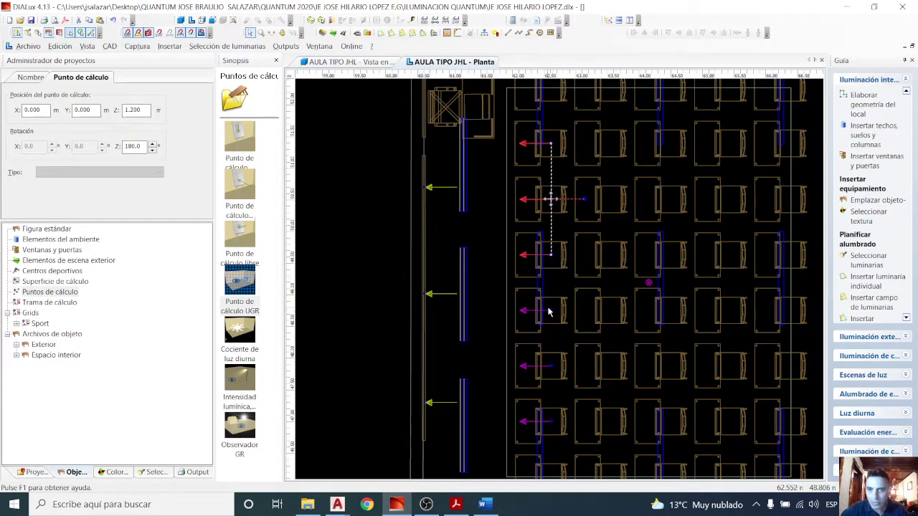
left_click(551, 311, "ctrl")
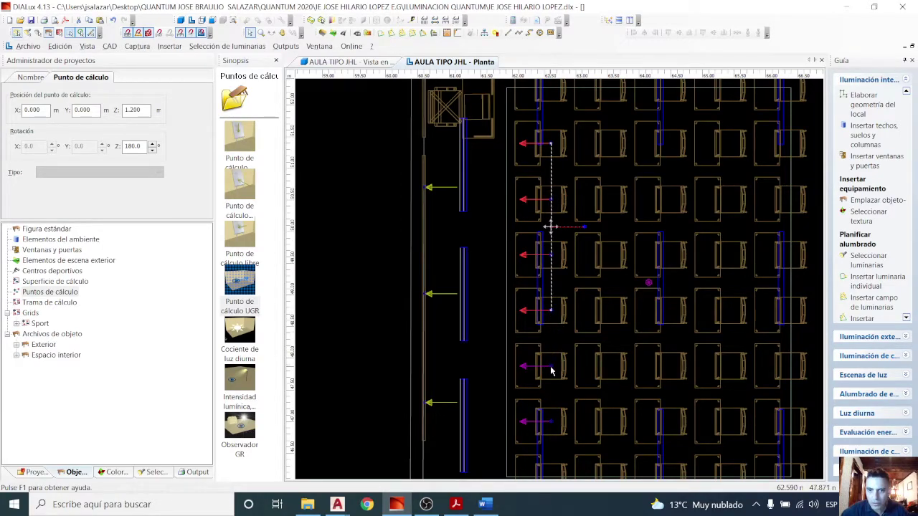
left_click(552, 367, "ctrl")
middle_click_drag(569, 325, 600, 113)
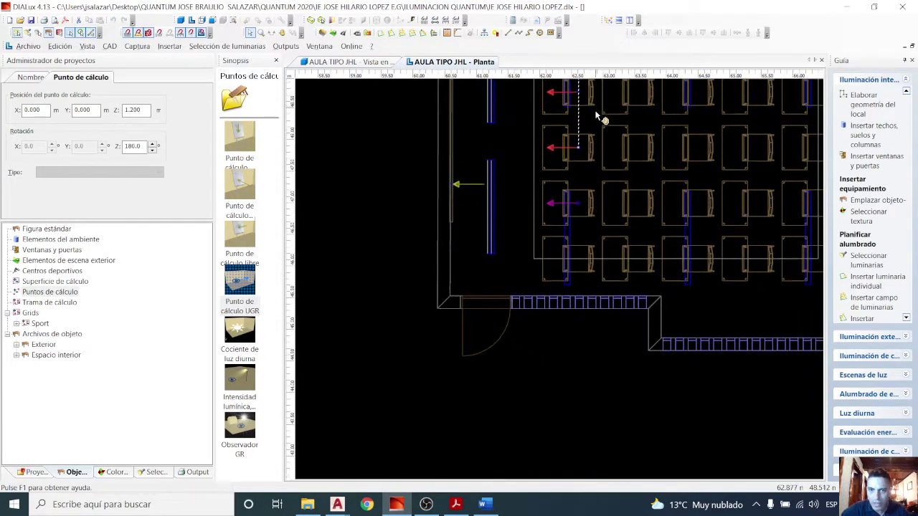
left_click(578, 206, "ctrl")
scroll(590, 208, "down", 3)
middle_click_drag(589, 260, 585, 268)
key("ctrl+c")
key("ctrl+v")
left_click_drag(611, 161, 596, 223)
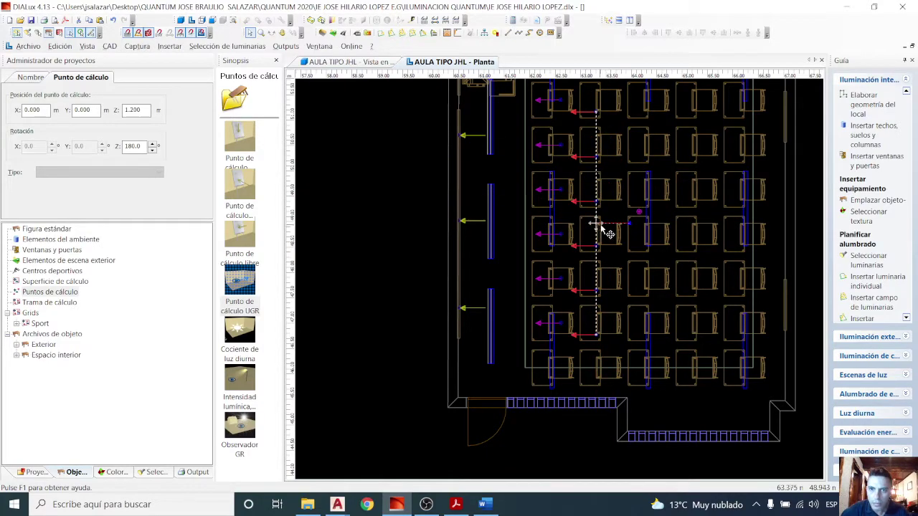
Step: Adjust the copied group so its six UGR points sit over the second column's chairs, level with the first column's points
left_click_drag(596, 223, 614, 222)
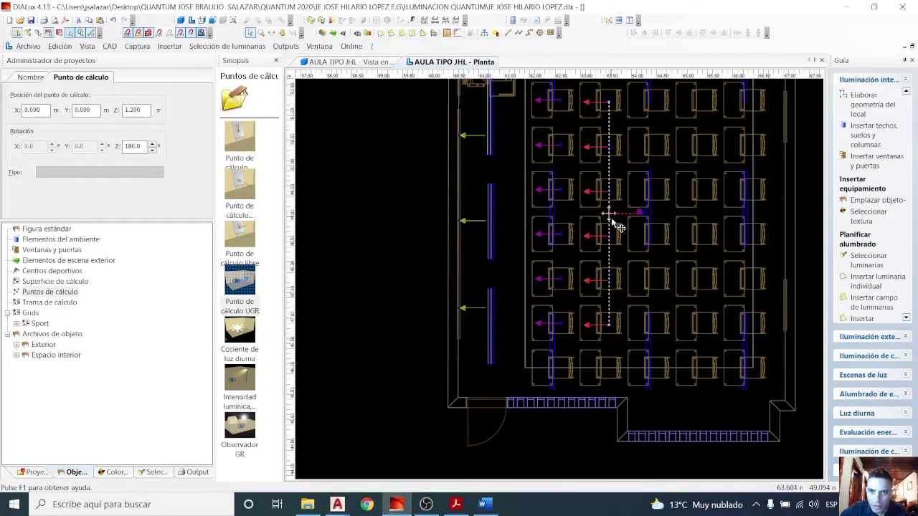
scroll(618, 227, "up", 4)
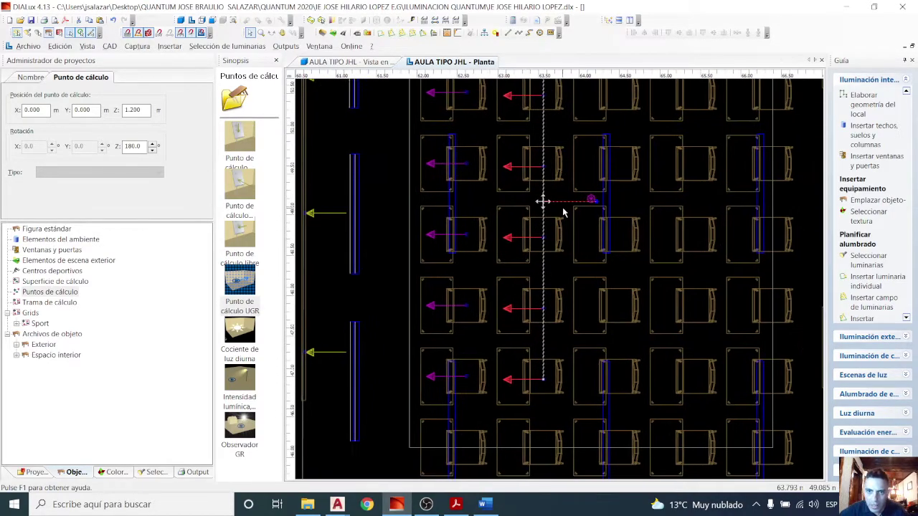
left_click_drag(552, 209, 554, 206)
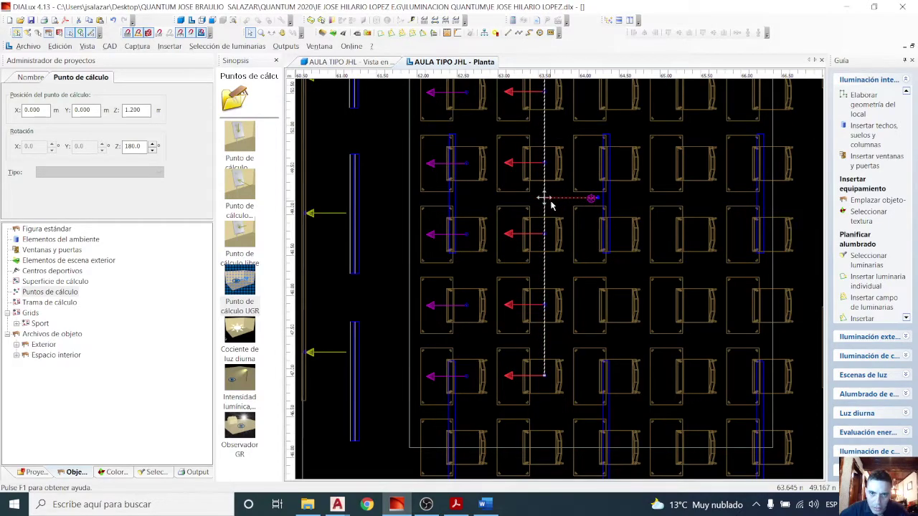
Step: Copy the group of six UGR points to the third desk column and align it with the existing rows of points
scroll(565, 221, "down", 3)
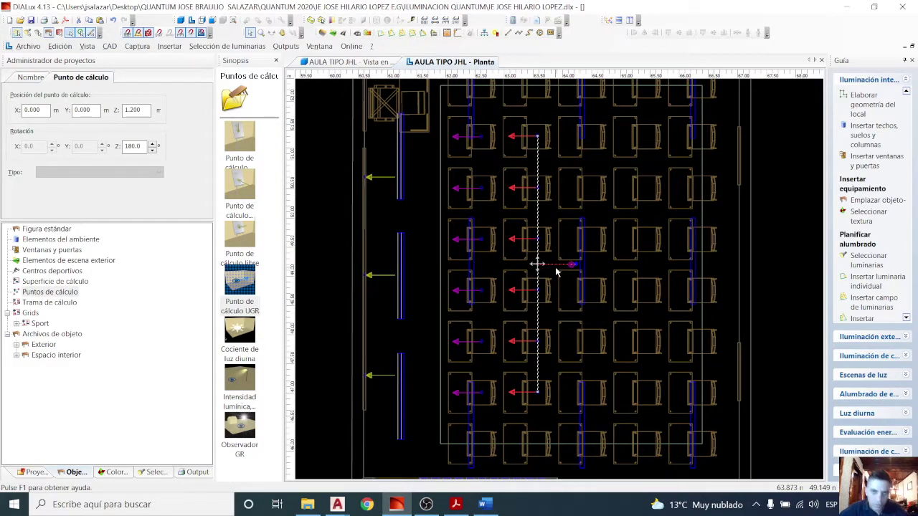
left_click_drag(557, 272, 596, 268)
left_click_drag(603, 208, 592, 290)
scroll(594, 292, "up", 1)
middle_click_drag(594, 293, 603, 247)
left_click_drag(606, 246, 613, 225)
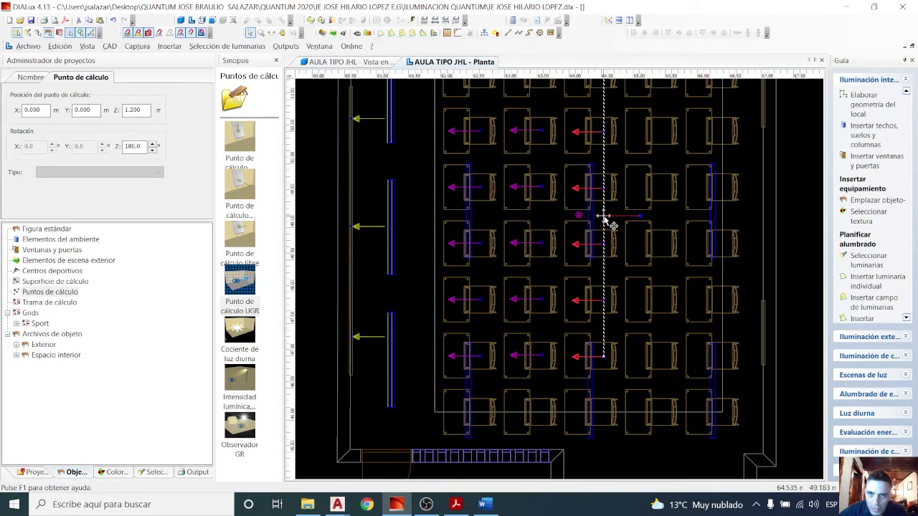
scroll(613, 228, "down", 1)
scroll(611, 228, "down", 3)
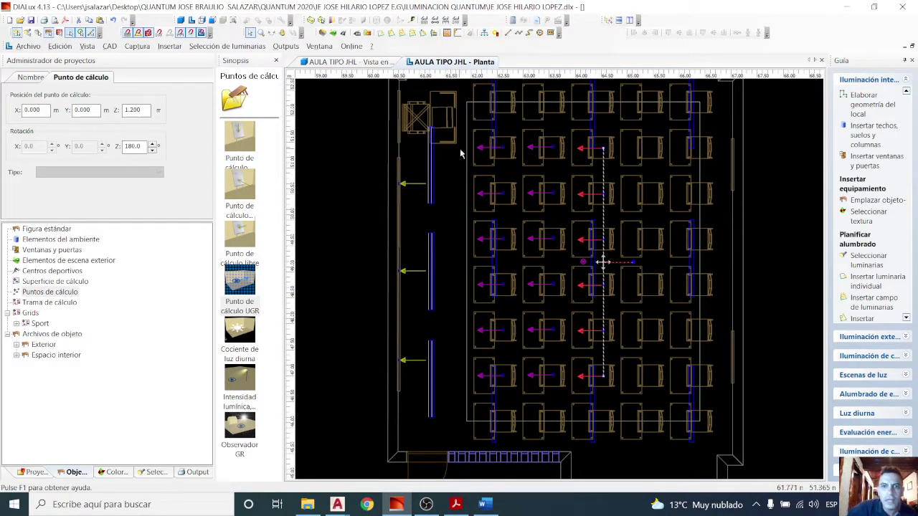
Step: Examine in the 3D view from several angles the three columns of UGR points distributed over the classroom desks
key("ctrl+Tab")
scroll(647, 231, "down", 5)
left_click(484, 172)
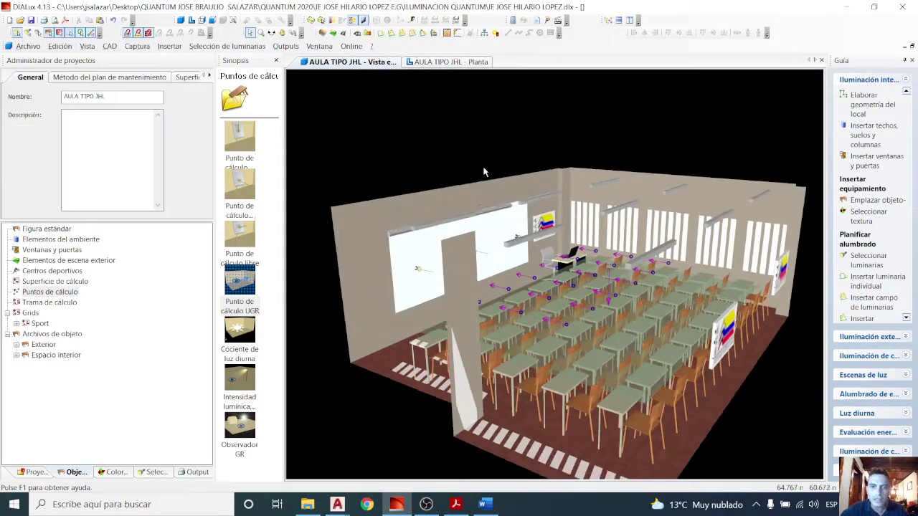
scroll(479, 165, "up", 2)
scroll(437, 177, "up", 2)
left_click(270, 34)
left_click_drag(409, 148, 459, 140)
left_click_drag(448, 302, 636, 344)
scroll(553, 322, "up", 5)
scroll(552, 322, "down", 3)
left_click_drag(561, 310, 488, 324)
scroll(533, 323, "up", 3)
left_click_drag(566, 306, 667, 240)
scroll(667, 241, "down", 5)
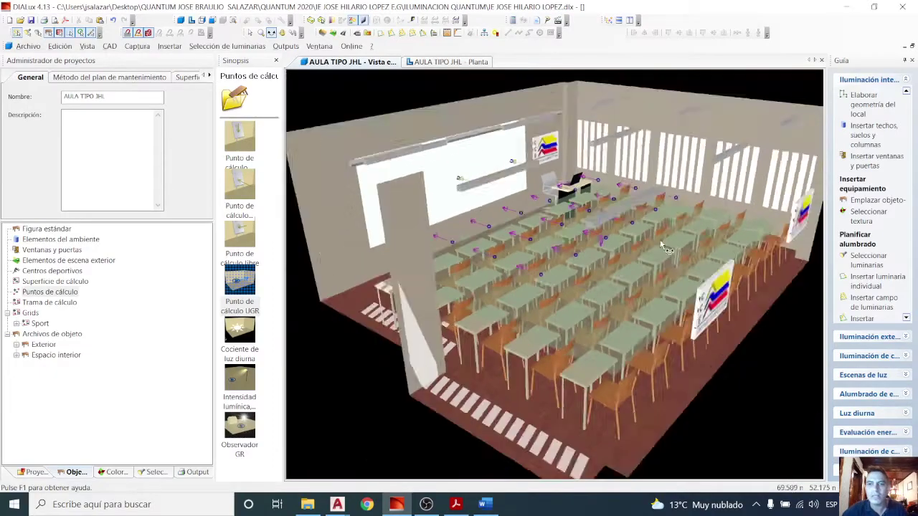
left_click_drag(398, 287, 403, 99)
Step: Insert a 1.000 by 1.000 m UGR calculation surface at 1.200 m height over the second desk row near the whiteboard in plan view
left_click(433, 61)
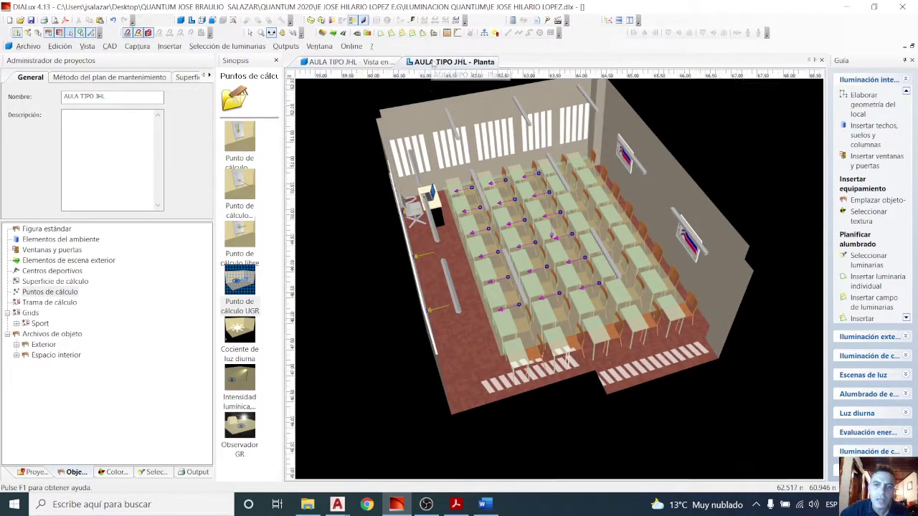
left_click(237, 334)
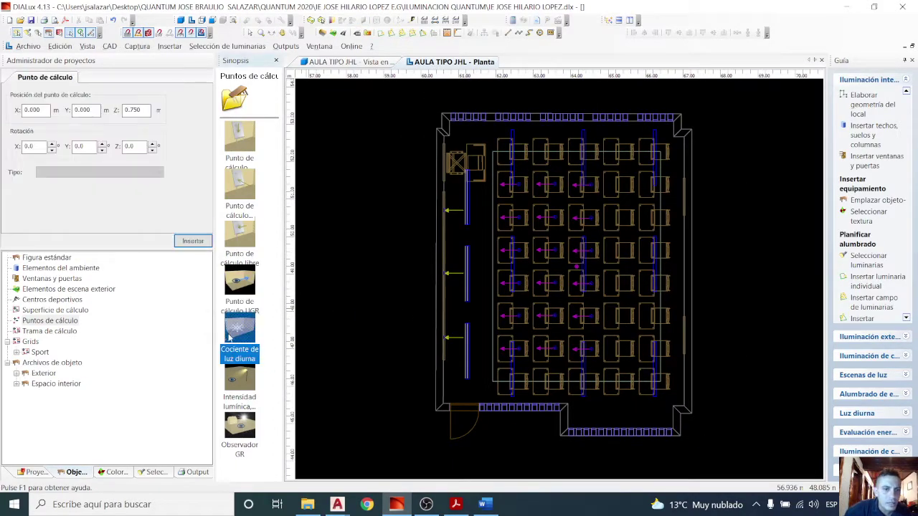
left_click(55, 309)
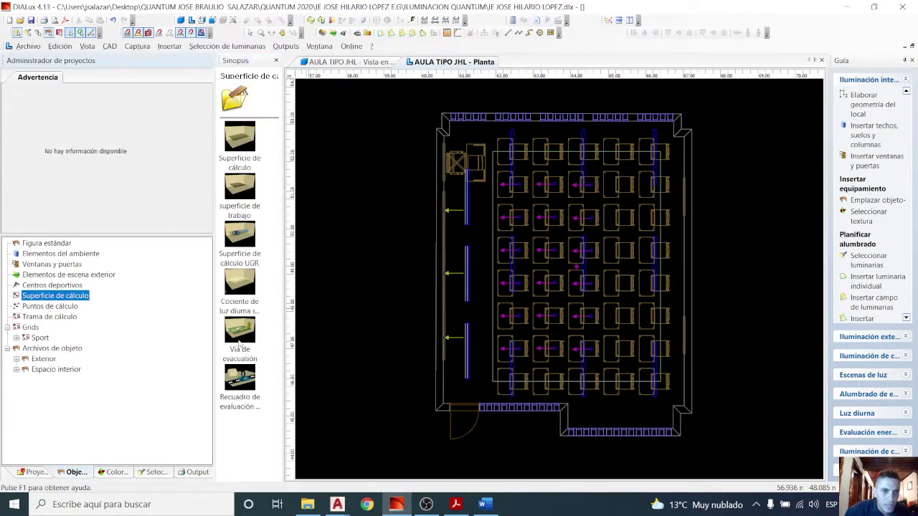
left_click(251, 261)
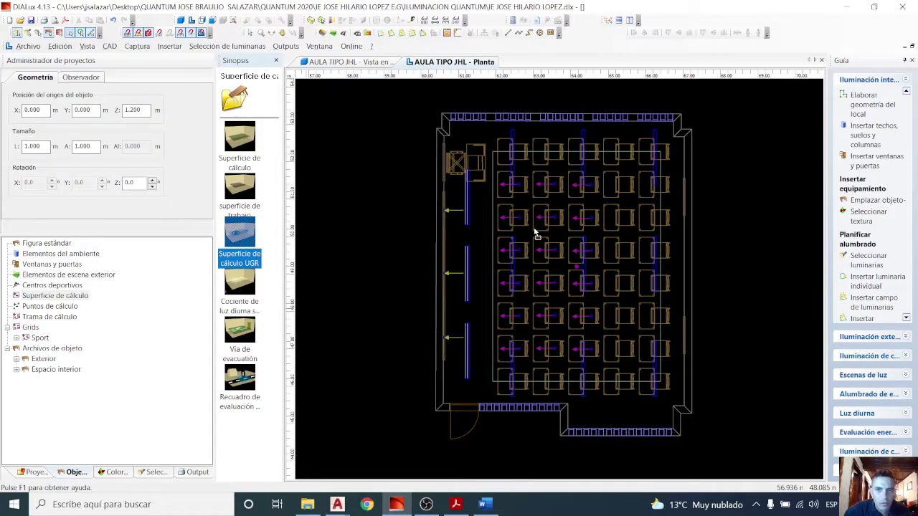
left_click(522, 191)
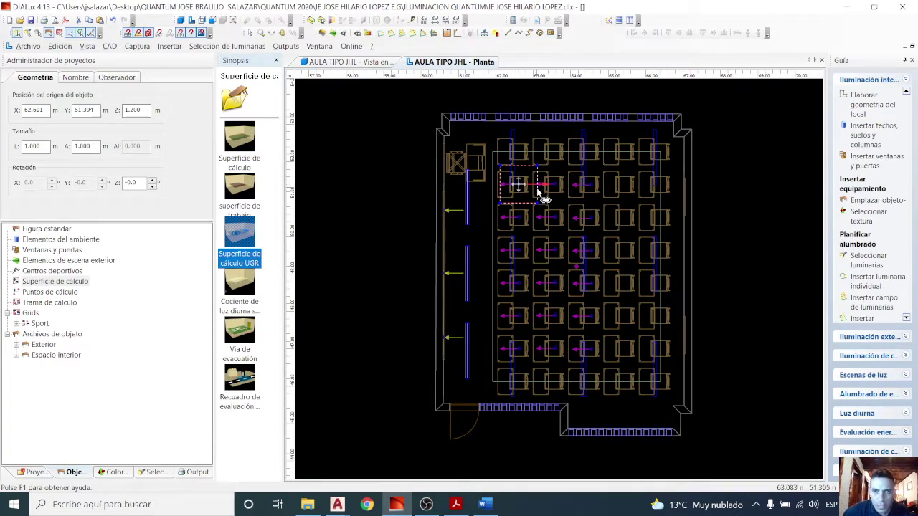
Step: Stretch the UGR calculation surface across the five desk columns to about 4.28 m and extend it down to the last desk row
left_click_drag(538, 192, 659, 196)
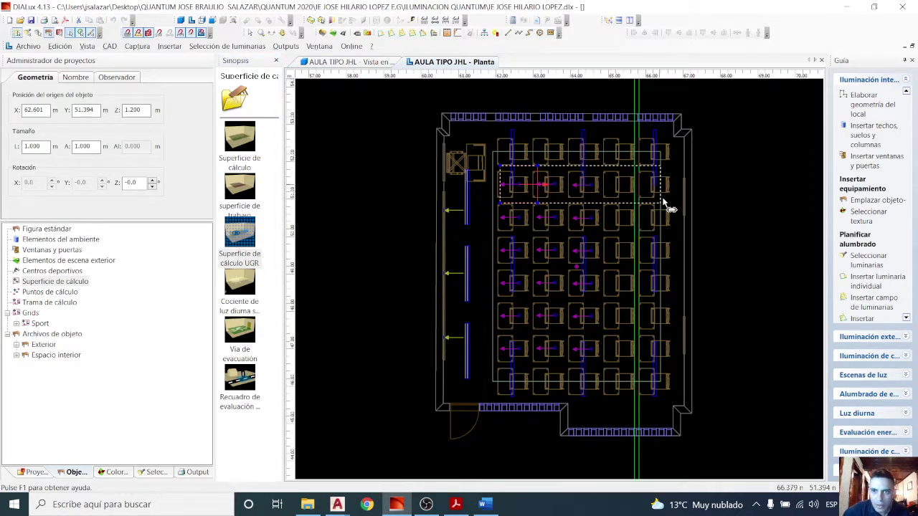
scroll(588, 172, "up", 4)
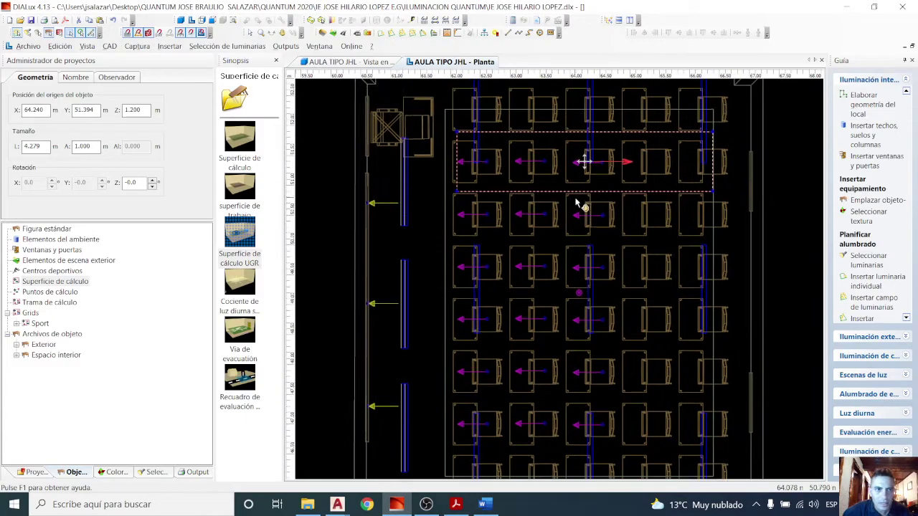
middle_click_drag(571, 207, 590, 162)
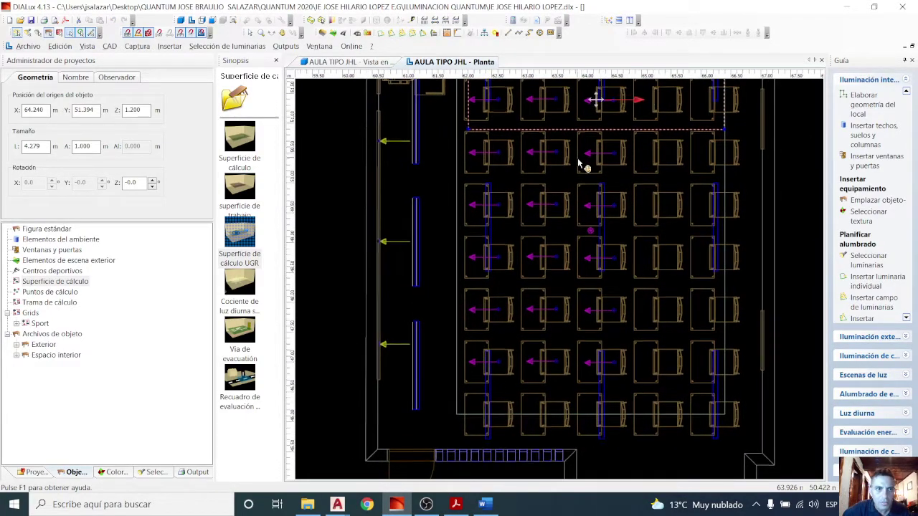
scroll(615, 169, "down", 2)
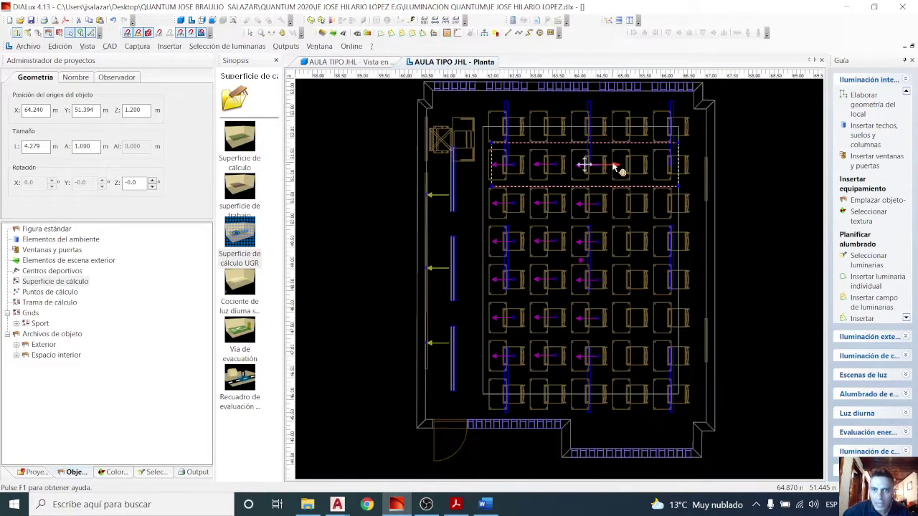
left_click_drag(601, 190, 614, 398)
Step: Align the UGR surface's whiteboard-side and window-side edges with the existing calculation outline, making it about 4.479 by 6.147 m
scroll(492, 208, "up", 1)
scroll(479, 199, "up", 1)
left_click_drag(469, 191, 458, 192)
middle_click_drag(688, 130, 671, 249)
scroll(579, 208, "up", 2)
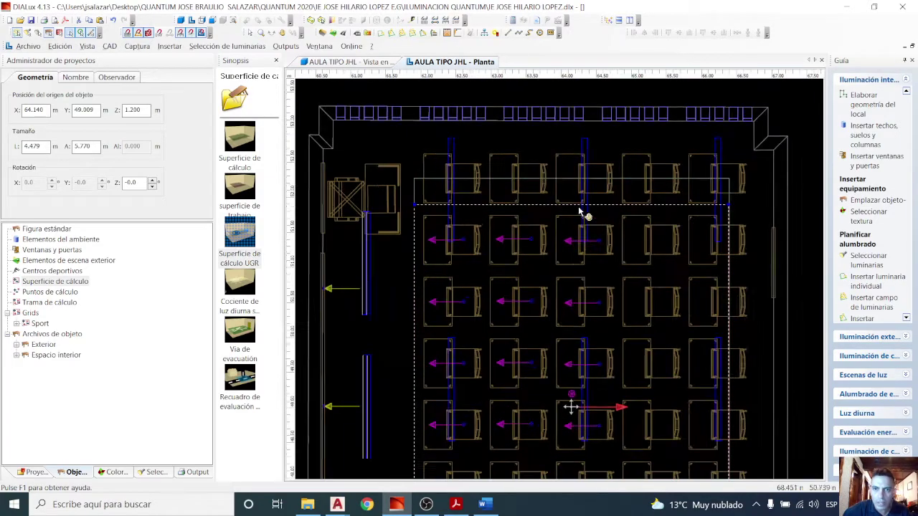
left_click_drag(585, 206, 589, 180)
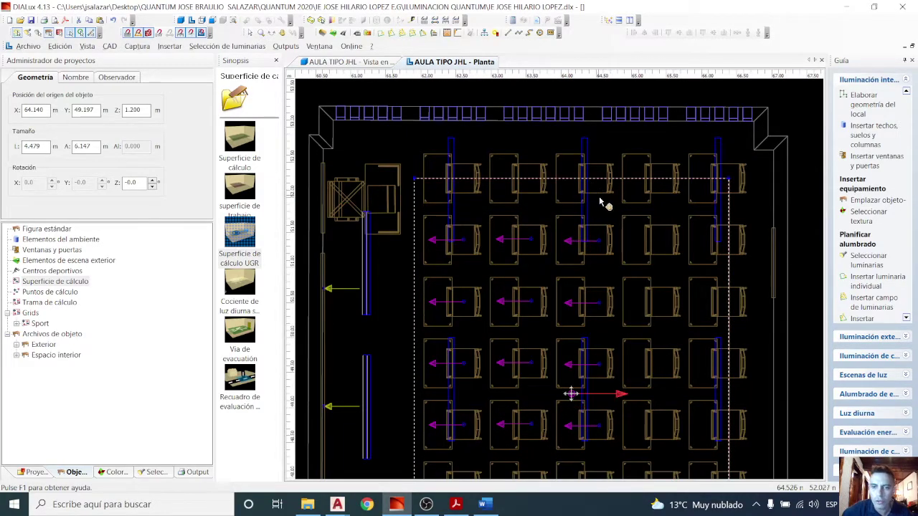
Step: Set the UGR calculation surface's rotation about Z to 180°
middle_click_drag(607, 207, 658, 175)
left_click(138, 184)
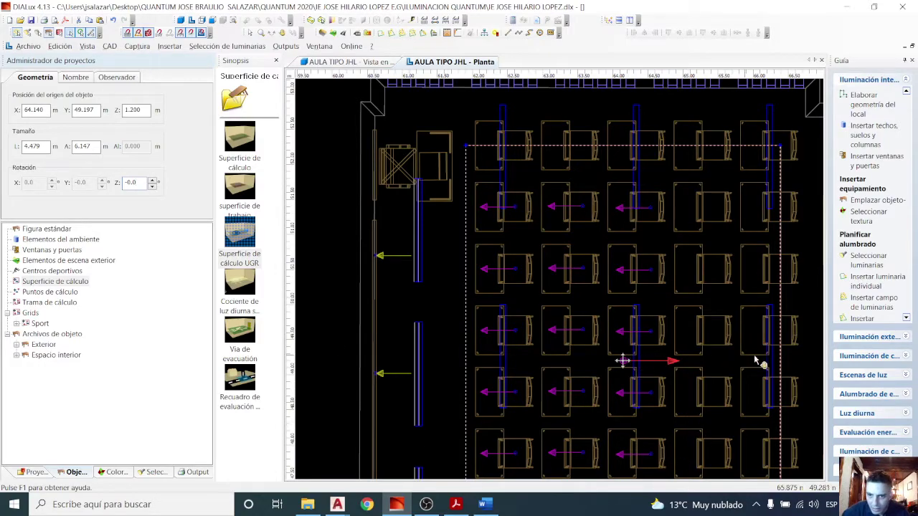
scroll(660, 351, "down", 4)
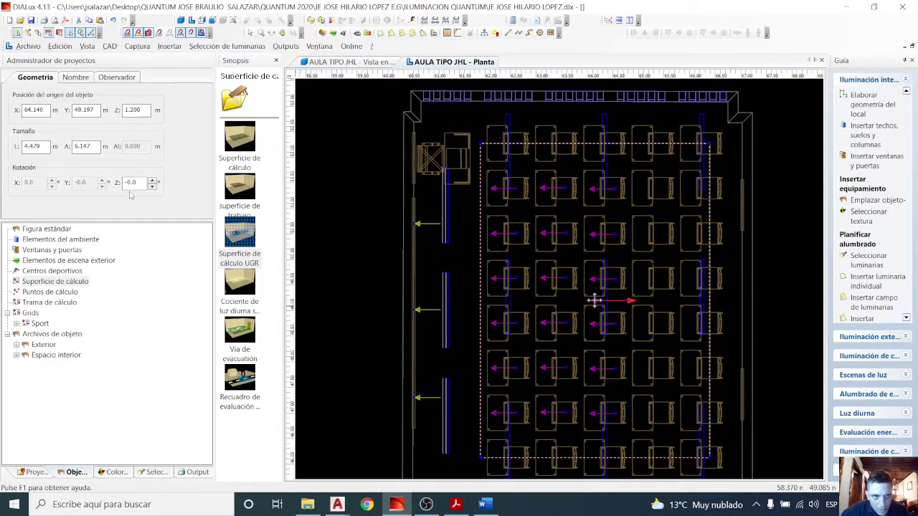
double_click(142, 182)
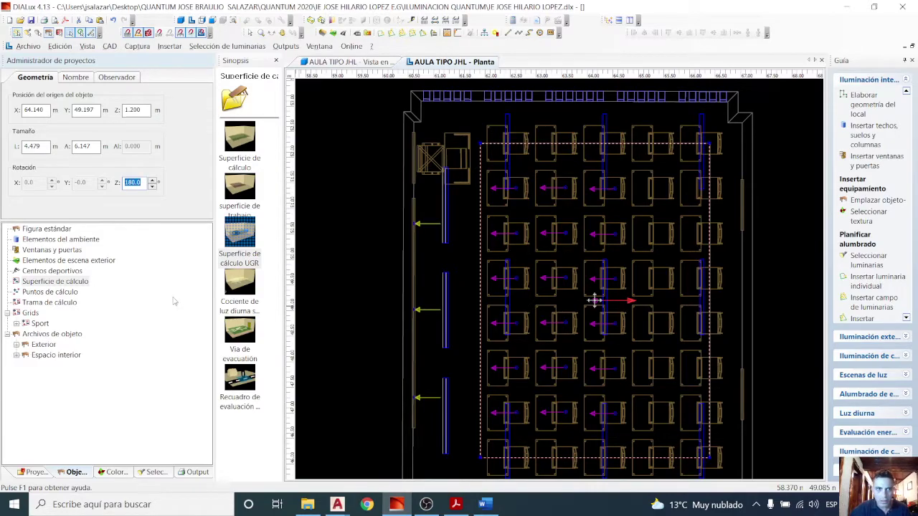
scroll(511, 187, "down", 3)
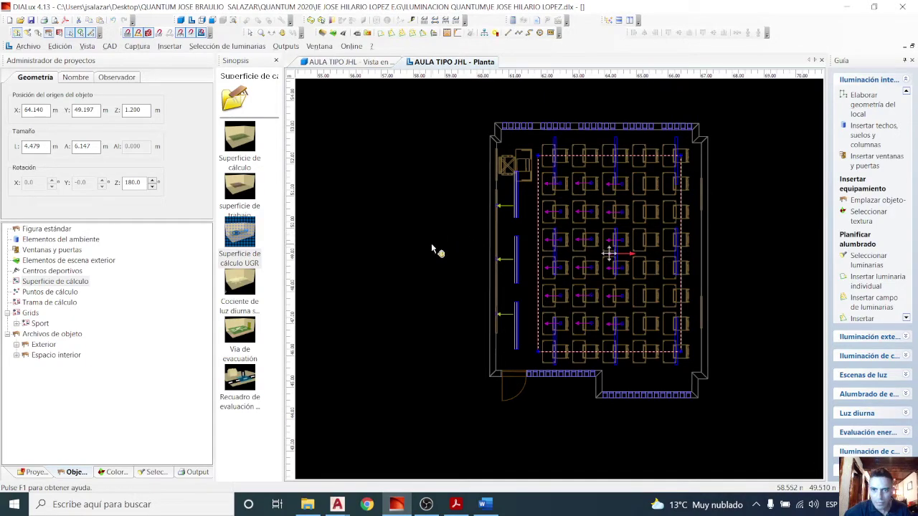
Step: Reselect the UGR calculation surface by its direction arrow and set its Z rotation to -180°
left_click(249, 35)
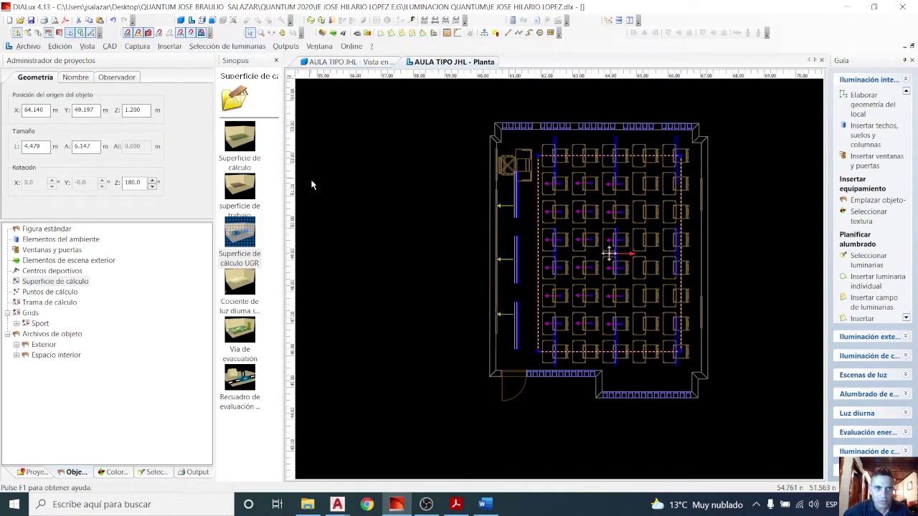
left_click(313, 183)
scroll(559, 263, "up", 1)
scroll(560, 267, "up", 1)
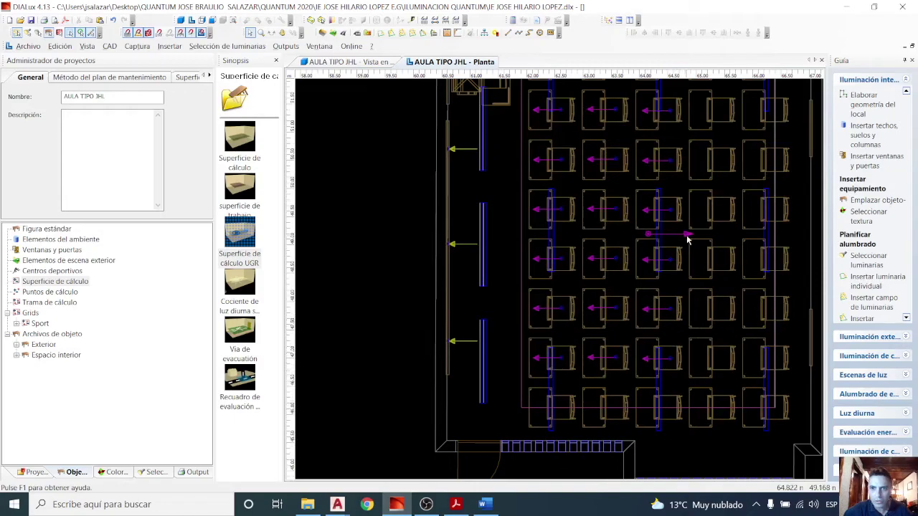
left_click(687, 236)
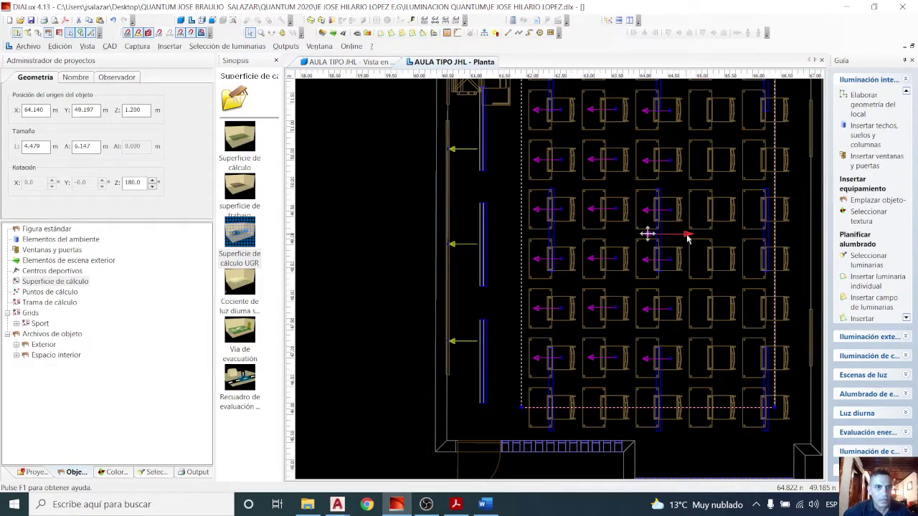
left_click(144, 183)
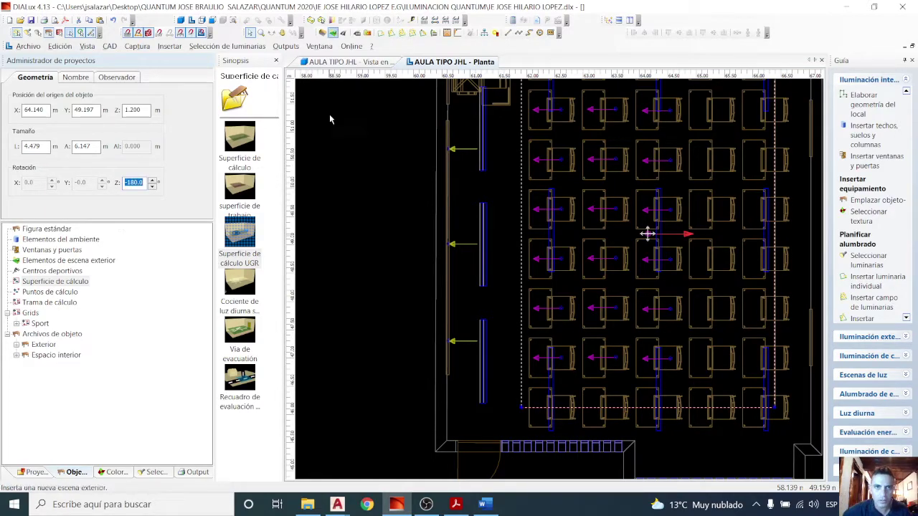
Step: Examine the UGR calculation surface over the desks in the 3D view from several angles, including the whiteboard side
left_click(348, 62)
scroll(559, 212, "up", 1)
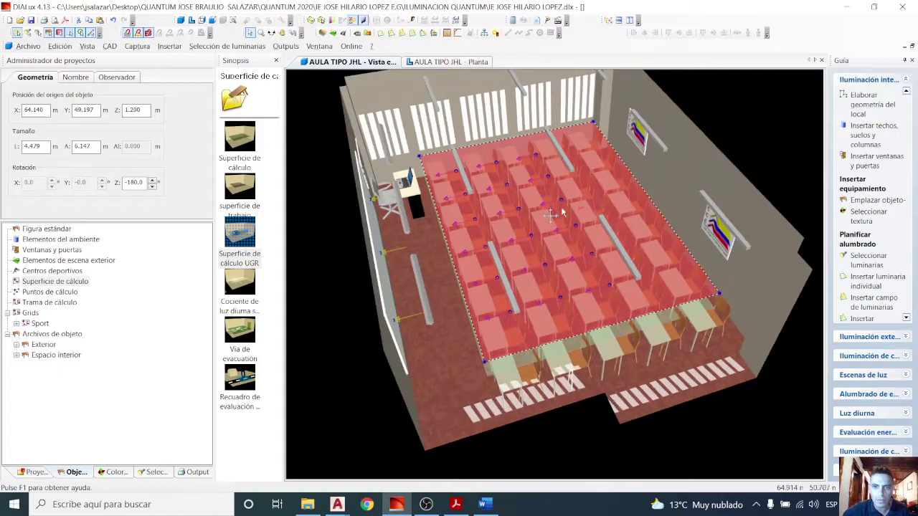
left_click(774, 156)
middle_click_drag(665, 203, 465, 154)
left_click(272, 33)
left_click_drag(366, 213, 342, 192)
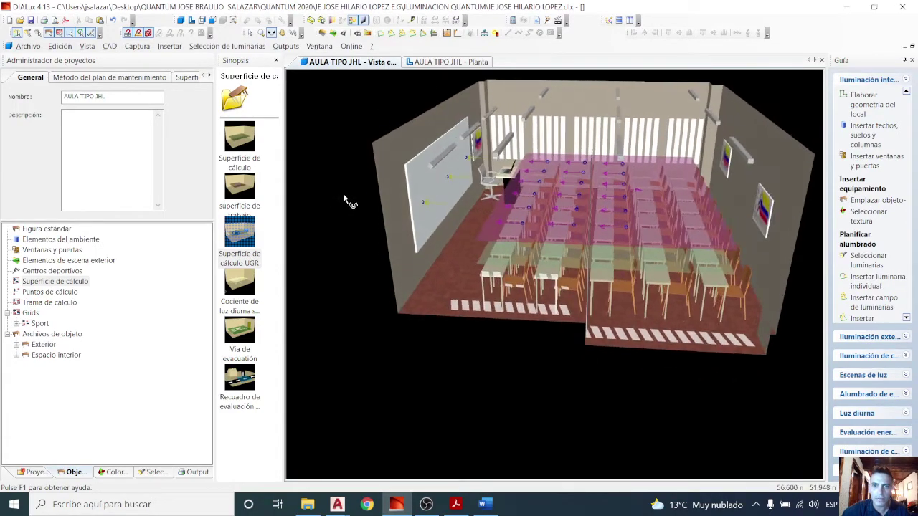
scroll(577, 259, "up", 3)
mouse_move(582, 263)
left_mouse_down()
mouse_move(615, 239)
mouse_move(655, 234)
mouse_move(656, 212)
mouse_move(646, 227)
mouse_move(610, 201)
mouse_move(461, 206)
mouse_move(478, 222)
mouse_move(423, 197)
mouse_move(571, 278)
left_mouse_up()
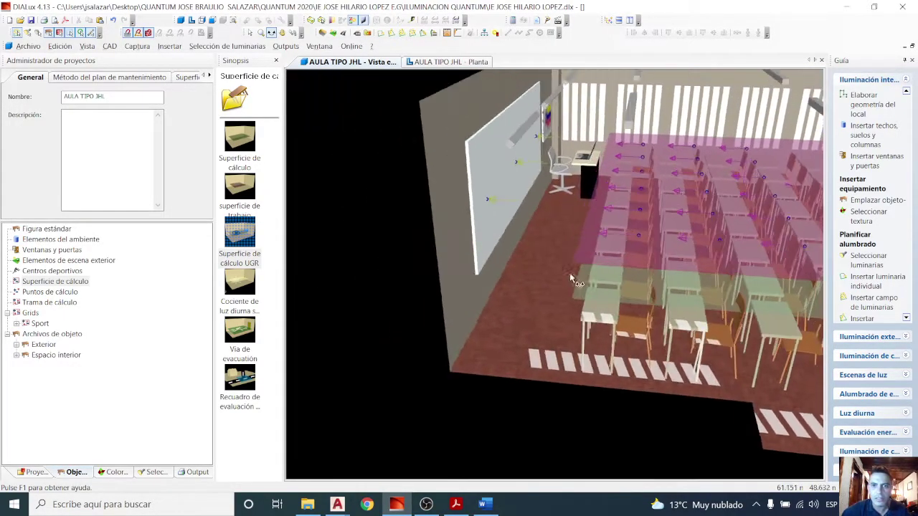
left_click_drag(497, 191, 392, 284)
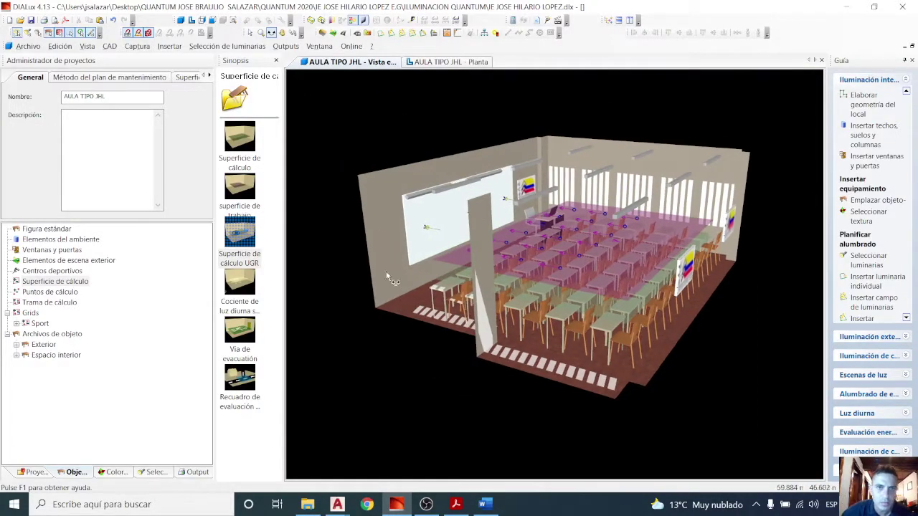
left_click_drag(372, 201, 367, 131)
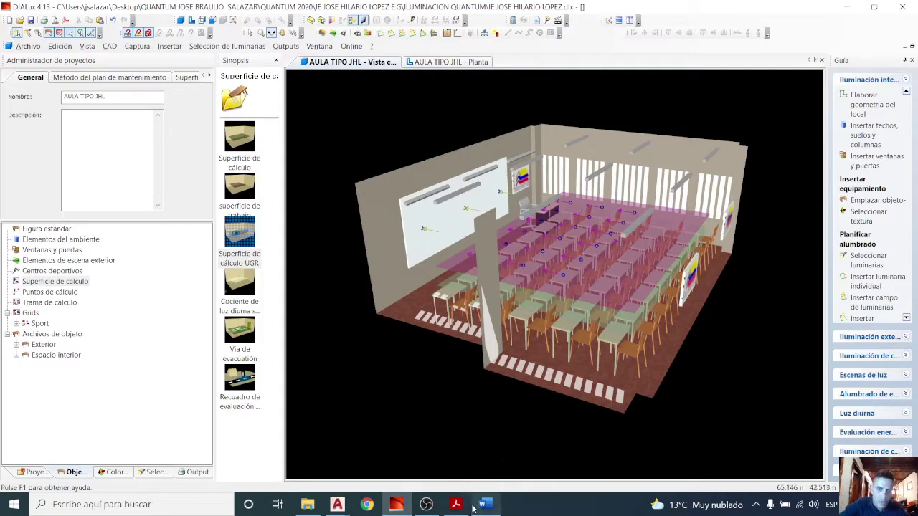
Step: Switch to the RETILAP lighting report in Word and review the floor's reflectance, transparency and roughness values
mouse_move(476, 509)
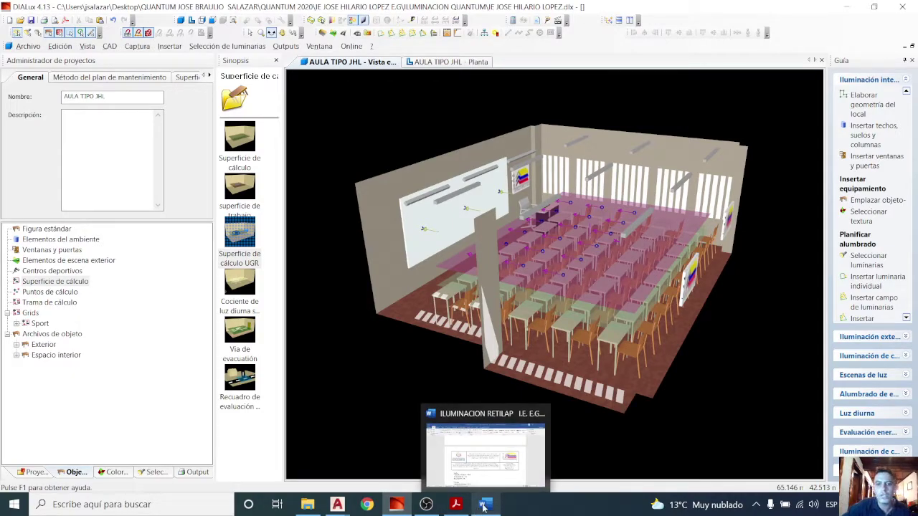
left_click(485, 507)
scroll(493, 290, "down", 5)
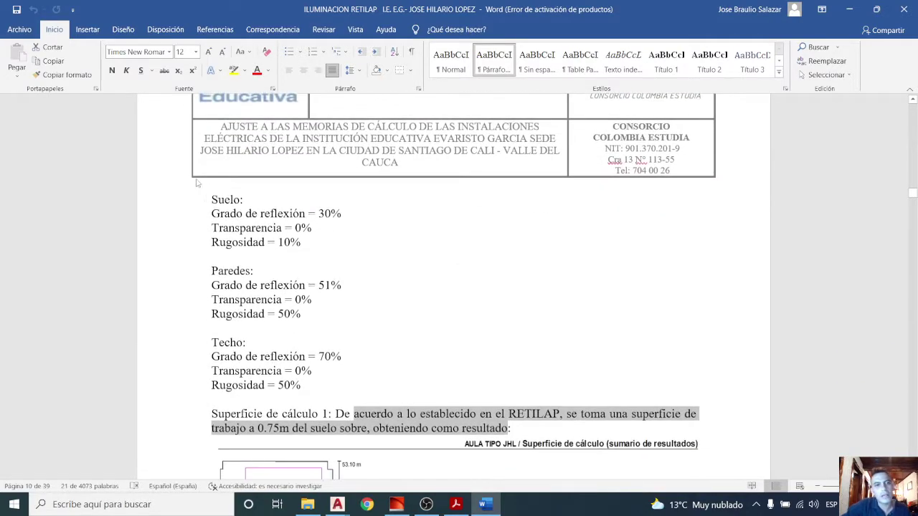
left_click_drag(213, 199, 310, 244)
left_click(273, 227)
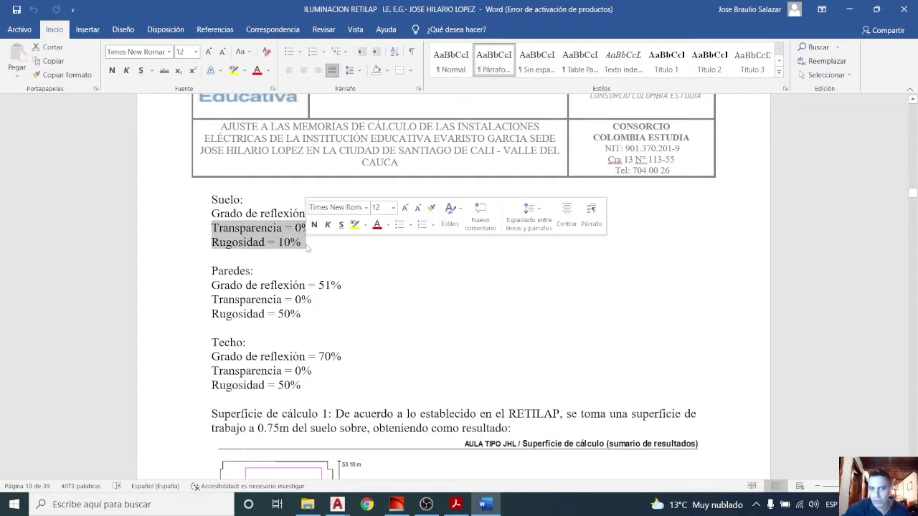
scroll(308, 245, "down", 1)
left_click(306, 247)
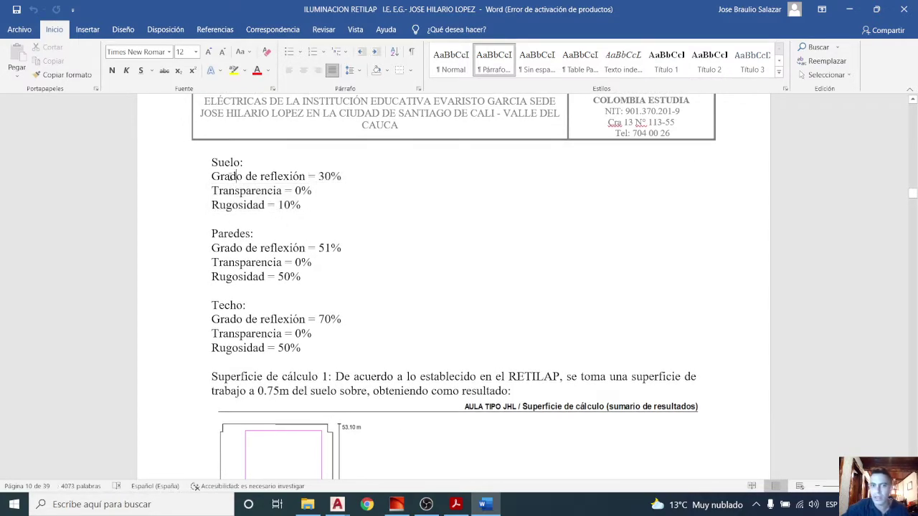
left_click_drag(212, 177, 322, 206)
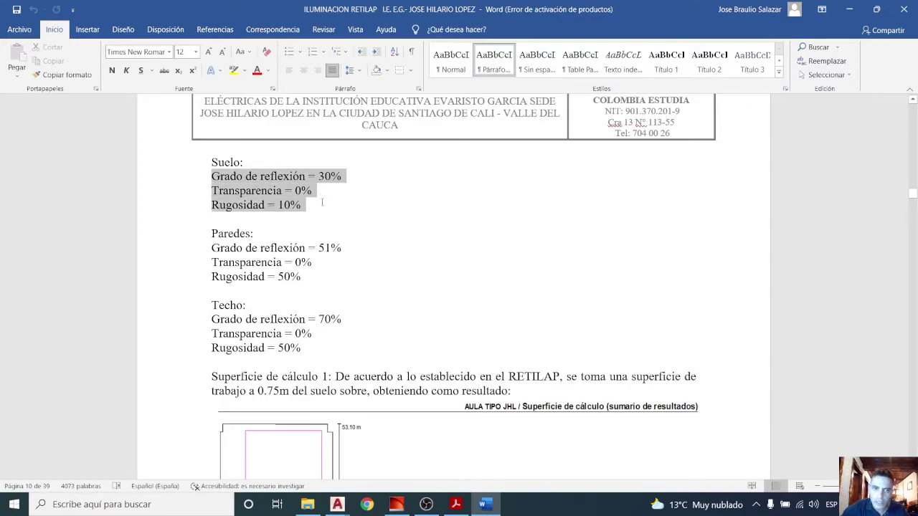
left_click(321, 205)
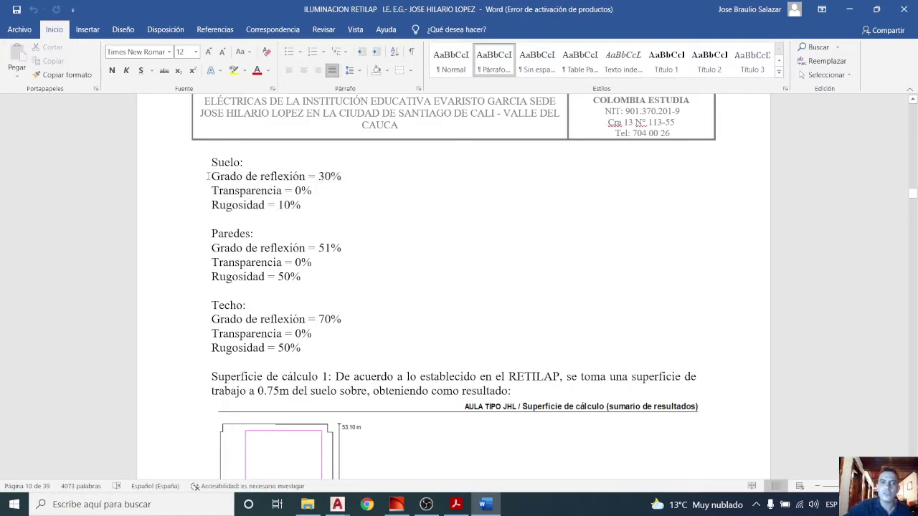
left_click_drag(208, 176, 281, 205)
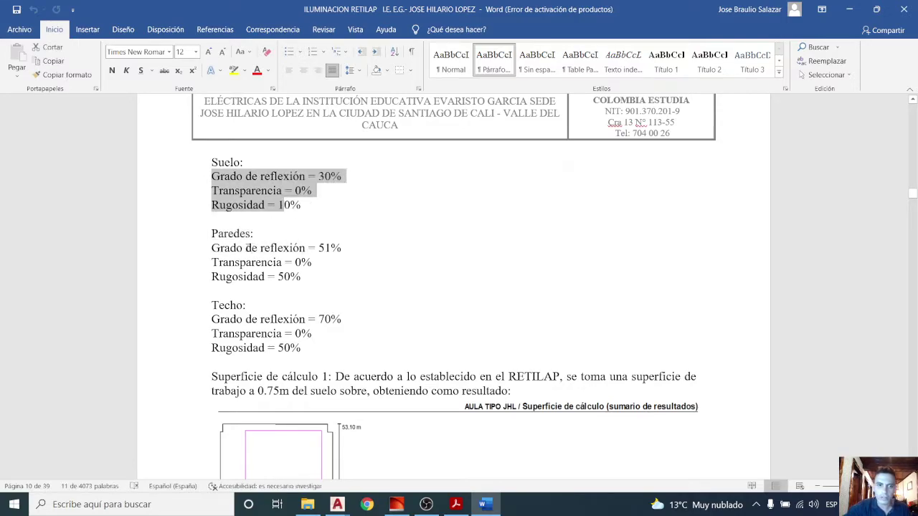
Step: Review the report's reflectance, transparency and roughness values for the walls and ceiling, and return to the DIALux model
left_click(248, 247)
left_click_drag(233, 235, 270, 249)
left_click(261, 250)
left_click_drag(211, 248, 330, 248)
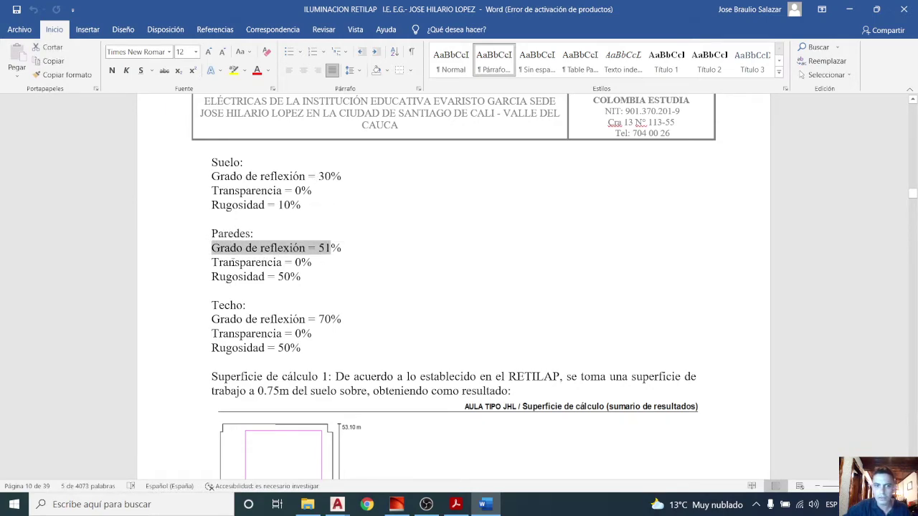
left_click_drag(235, 262, 285, 259)
triple_click(227, 276)
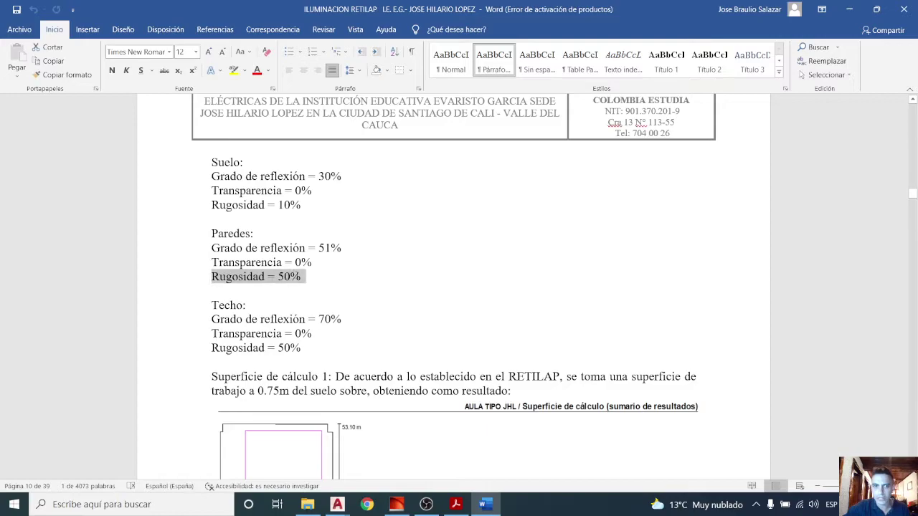
left_click_drag(221, 316, 316, 334)
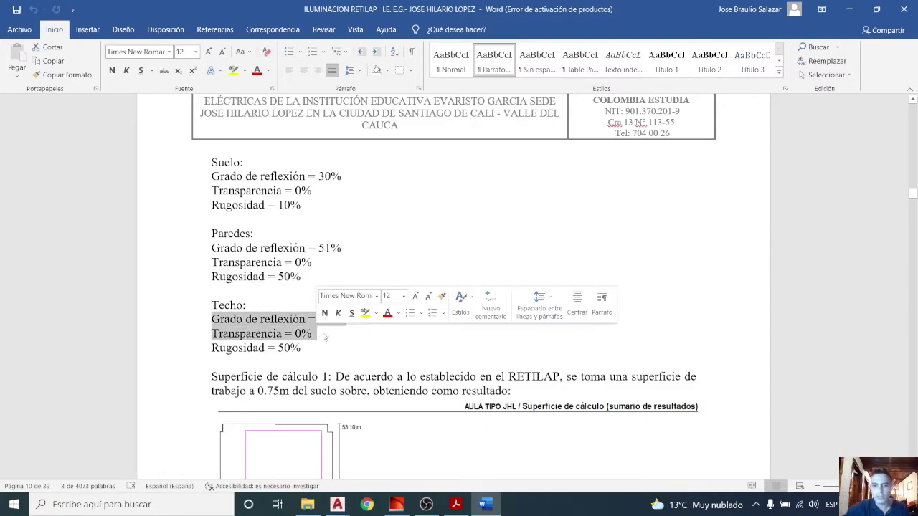
scroll(438, 316, "up", 2)
left_click(849, 9)
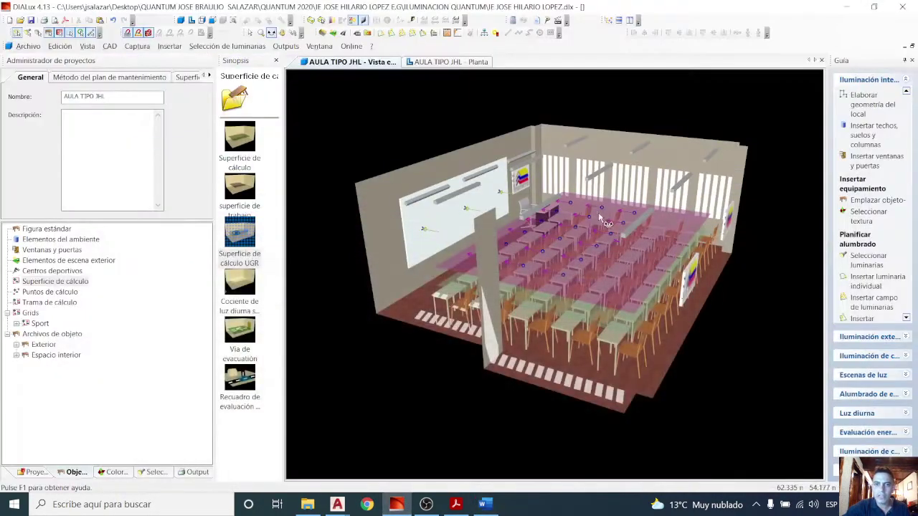
Step: Run the standard lighting calculation for the AULA TIPO JHL scene, including its objects and luminaires
left_click_drag(380, 287, 411, 264)
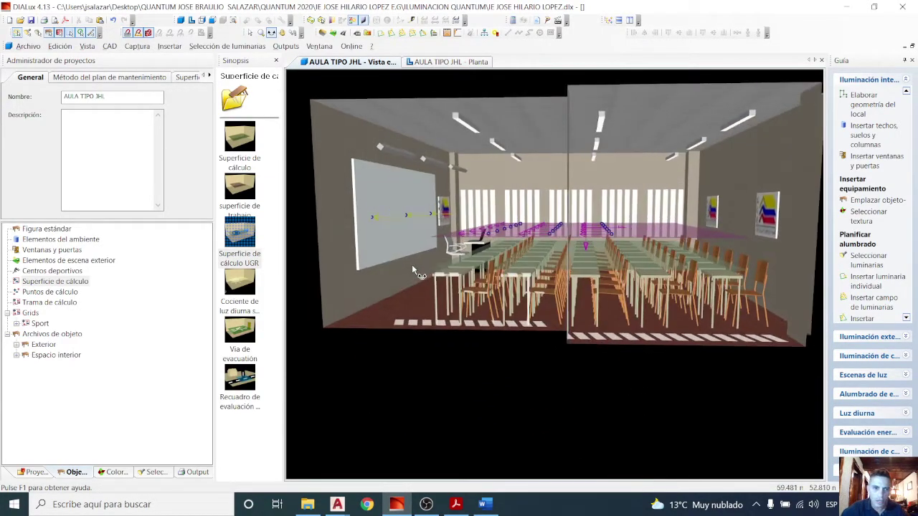
left_click_drag(501, 259, 519, 265)
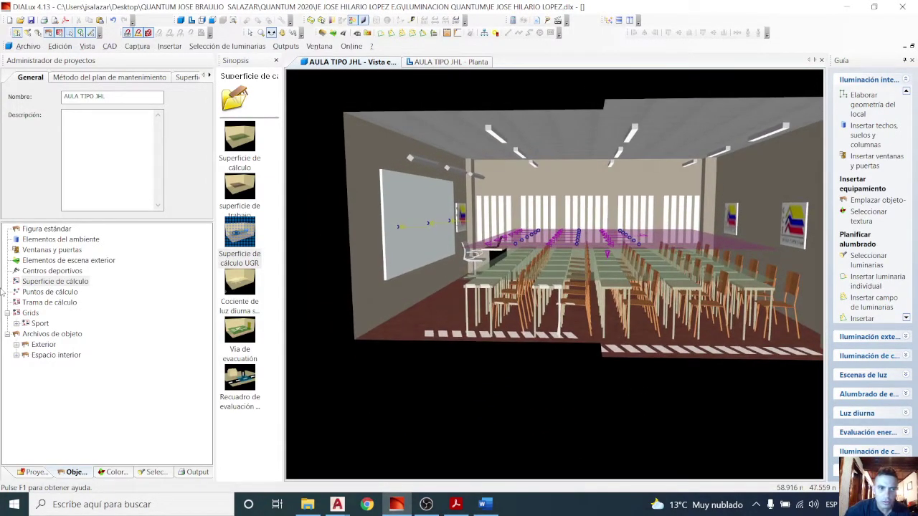
left_click(73, 292)
scroll(459, 278, "down", 2)
left_click_drag(482, 280, 470, 316)
left_click_drag(534, 90, 504, 147)
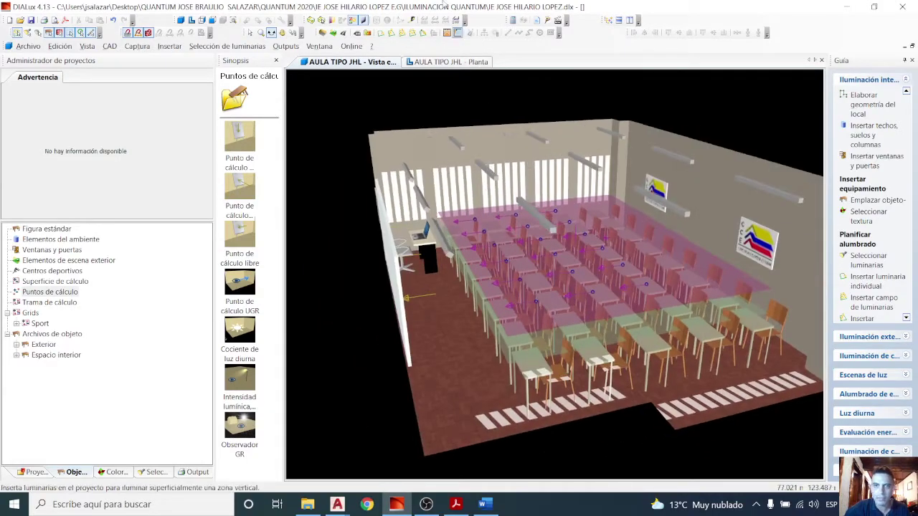
left_click(512, 21)
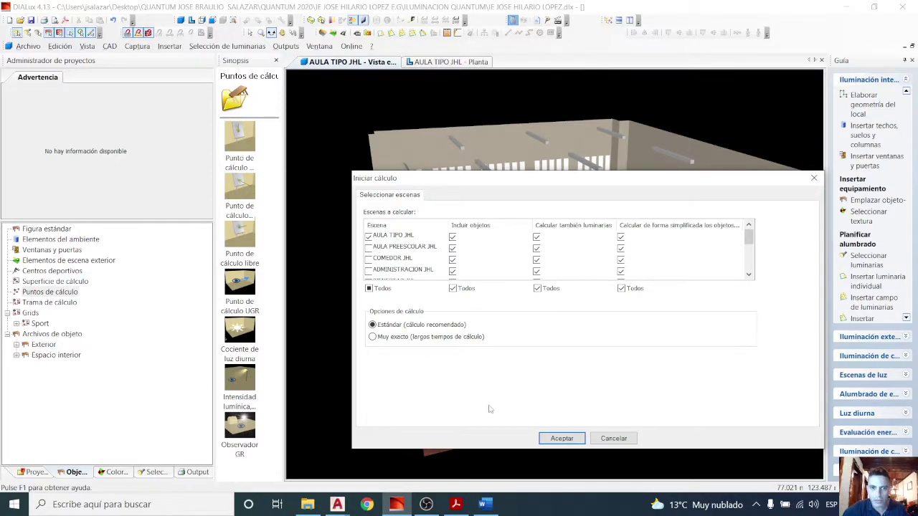
left_click(562, 438)
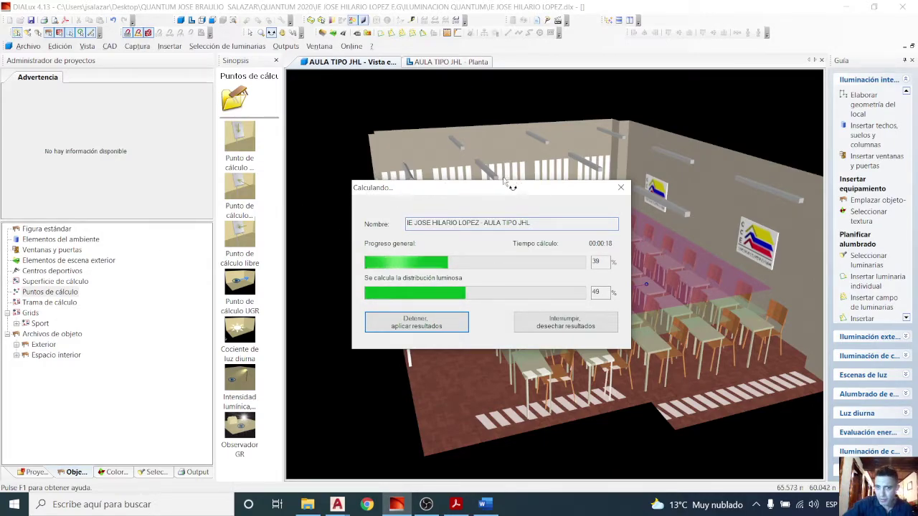
left_click_drag(552, 113, 623, 397)
left_click_drag(582, 349, 563, 426)
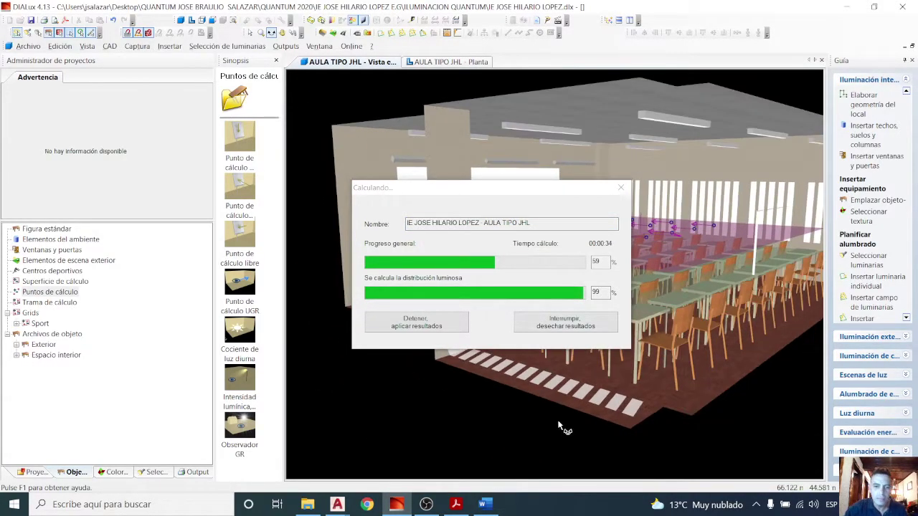
Step: Switch to the RETILAP PDF in Acrobat Reader and find section 420.1.2 on lighting in educational institutions
key("alt+Tab")
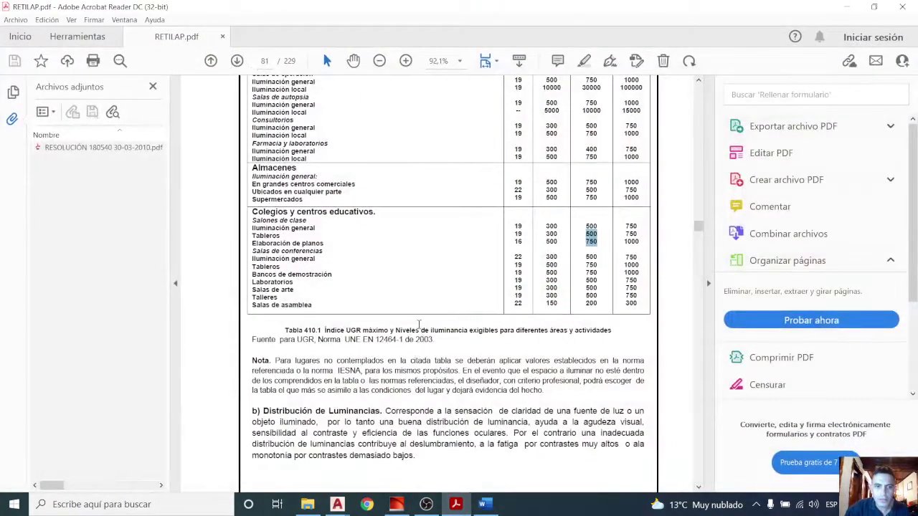
scroll(454, 225, "up", 4)
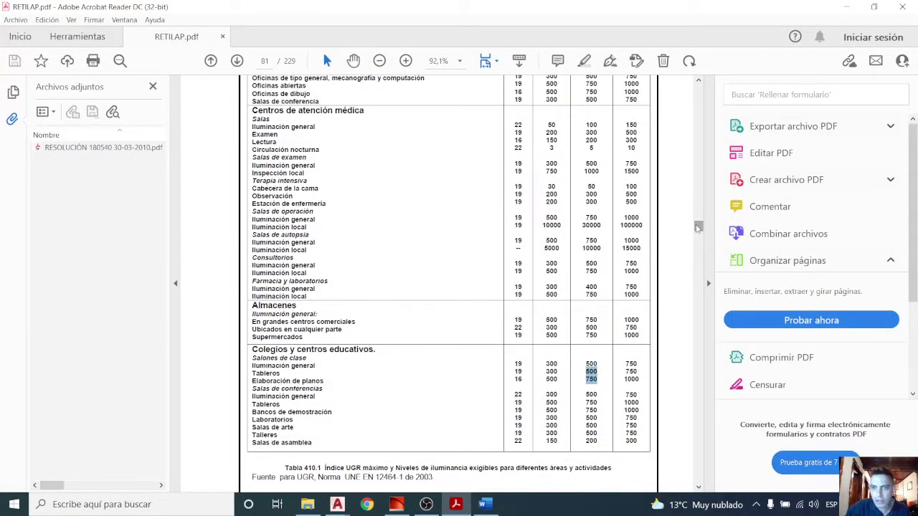
left_click_drag(698, 226, 699, 239)
scroll(656, 442, "down", 10)
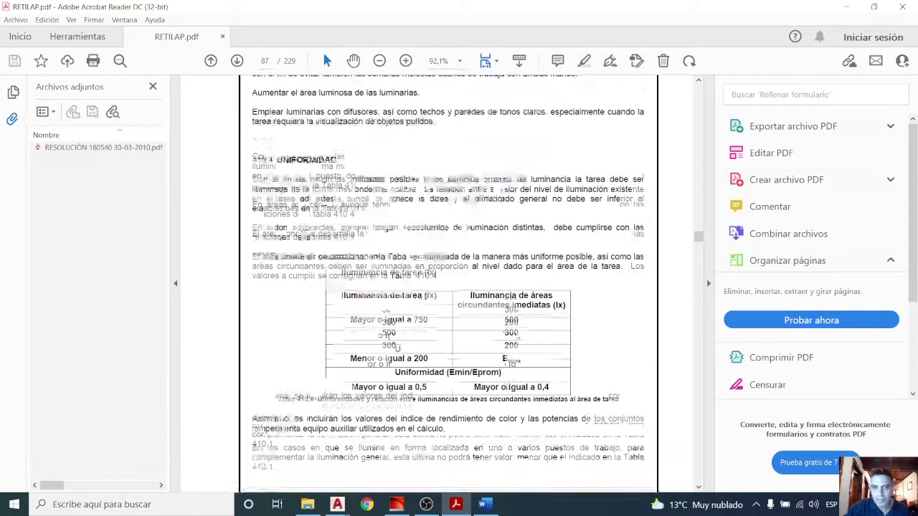
scroll(696, 375, "down", 20)
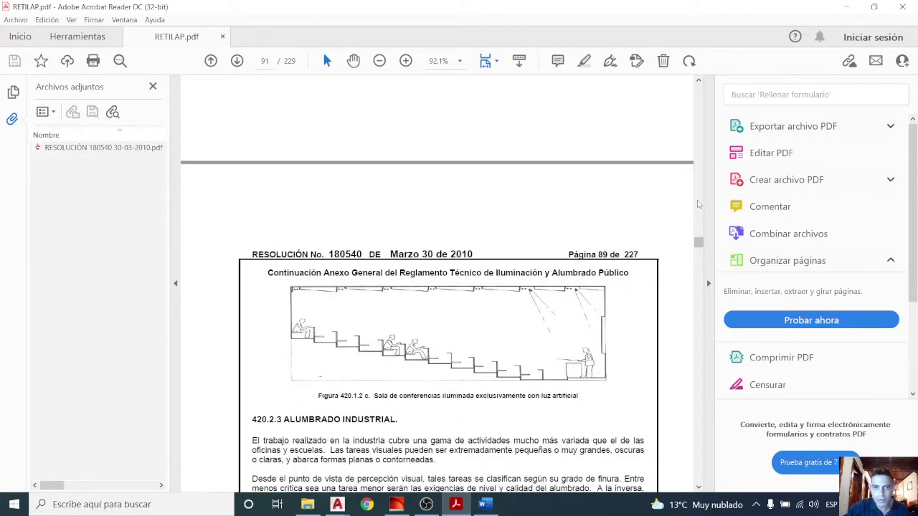
scroll(699, 204, "up", 15)
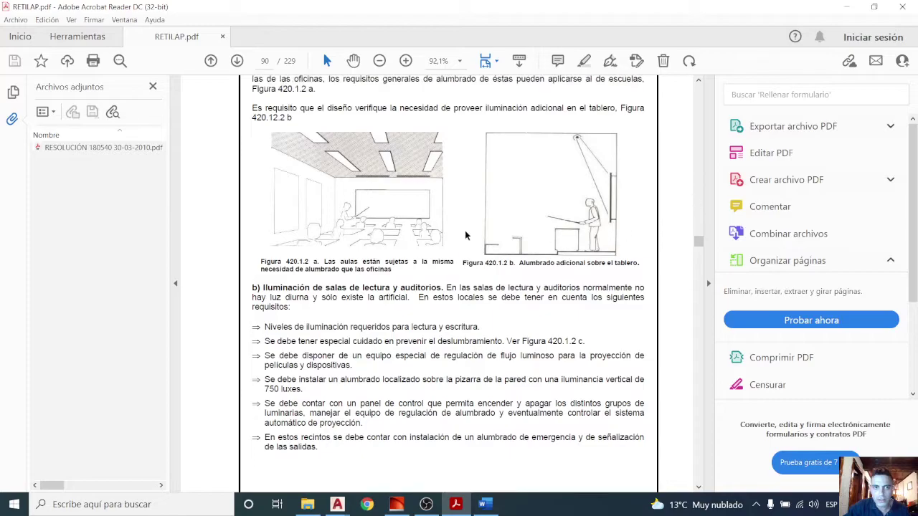
scroll(464, 230, "up", 3)
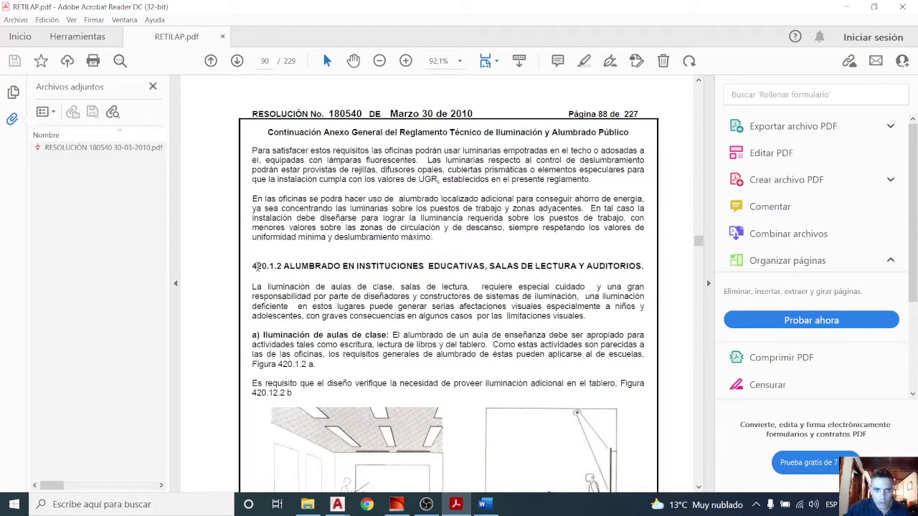
Step: Review section 420.1.2's requirements for classrooms, reading rooms and board lighting, and return to DIALux
left_click_drag(283, 267, 446, 266)
left_click_drag(509, 266, 585, 287)
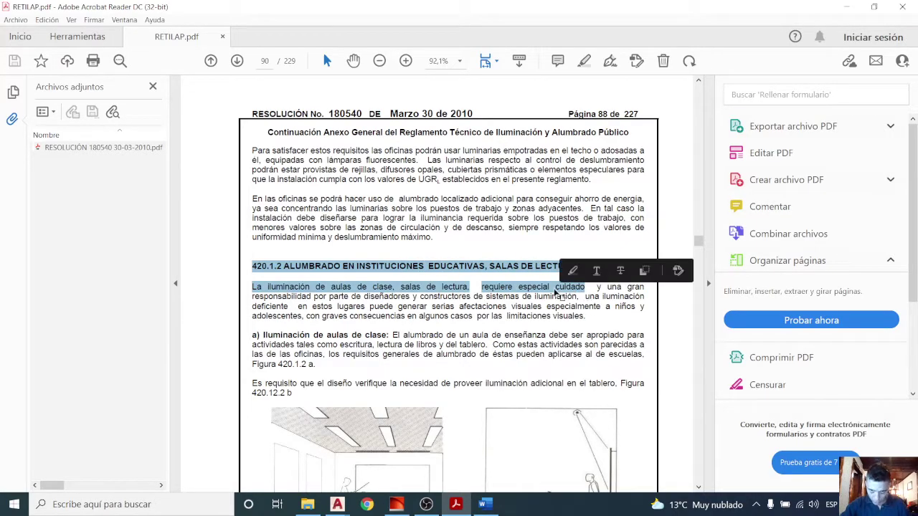
scroll(492, 305, "down", 5)
scroll(538, 238, "down", 3)
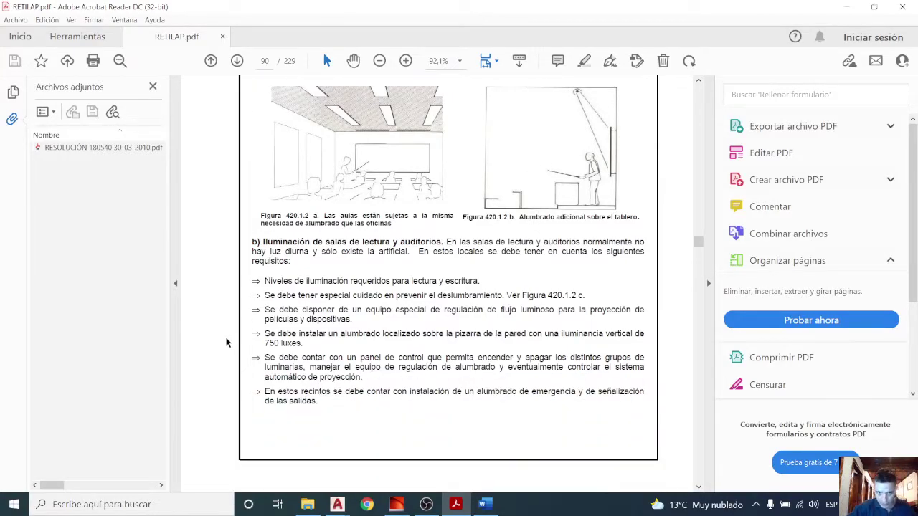
key("alt+Tab")
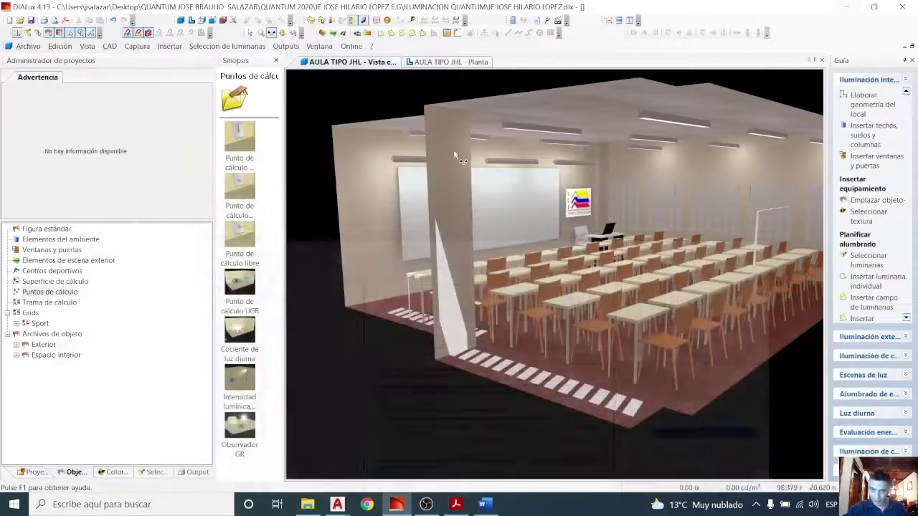
Step: Examine the calculated classroom rendering from several angles, including the whiteboard, desks and luminaires
scroll(410, 248, "up", 1)
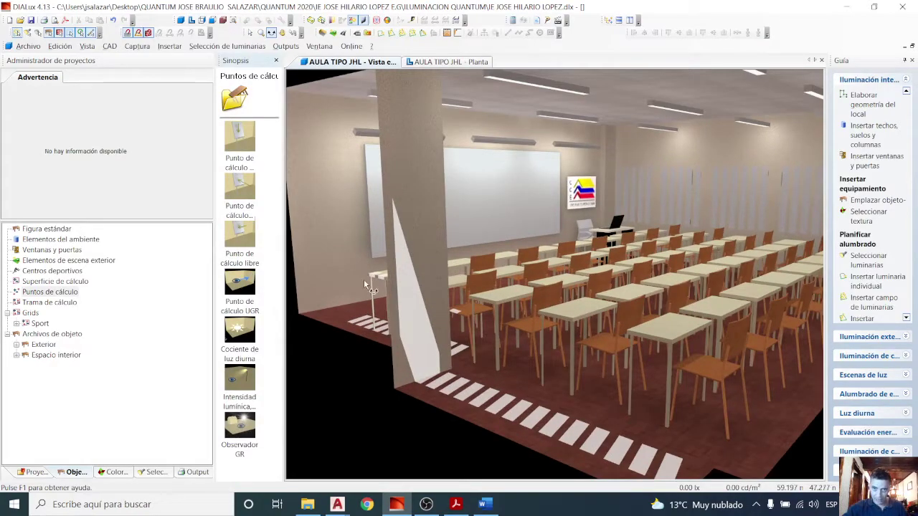
scroll(299, 291, "down", 3)
left_click_drag(299, 290, 365, 287)
left_click(456, 22)
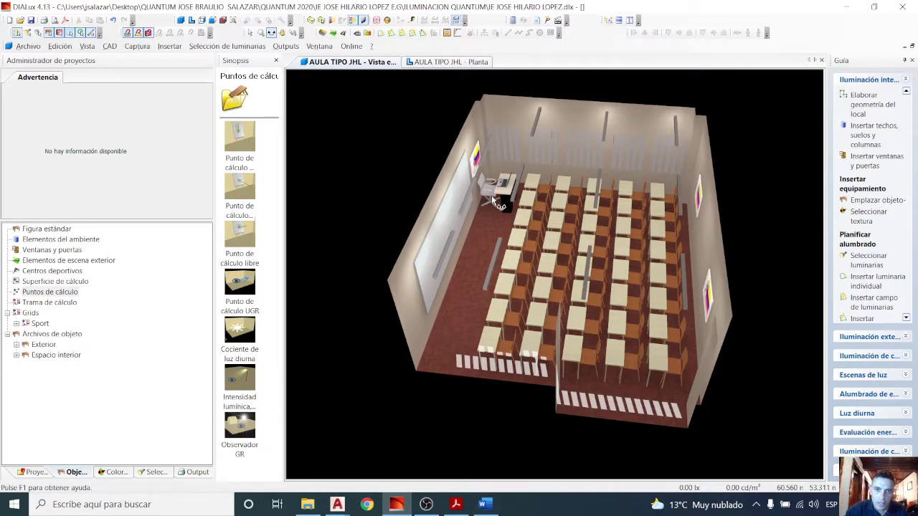
scroll(457, 213, "down", 1)
scroll(471, 208, "up", 3)
left_click_drag(471, 207, 452, 21)
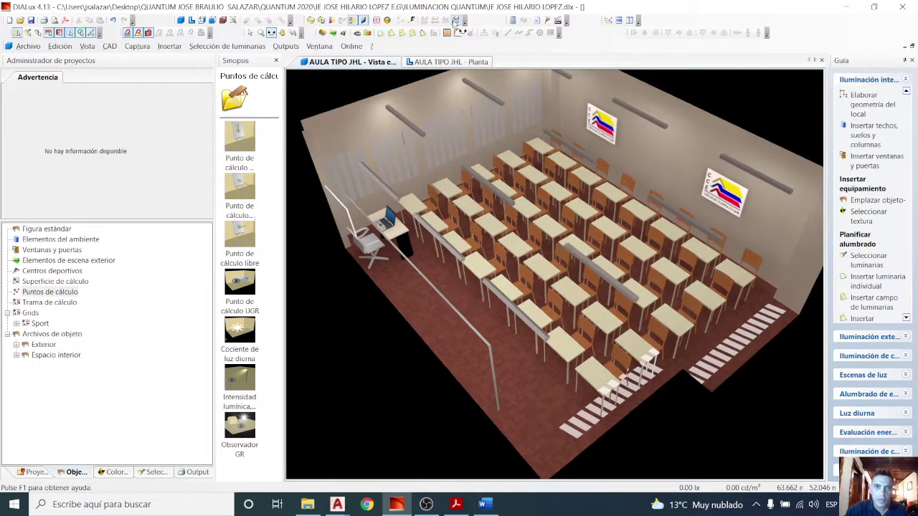
Step: Open the illuminance table (Tabla (E)) output for Superficie de cálculo 2 among AULA TIPO JHL's room surfaces
left_click(199, 473)
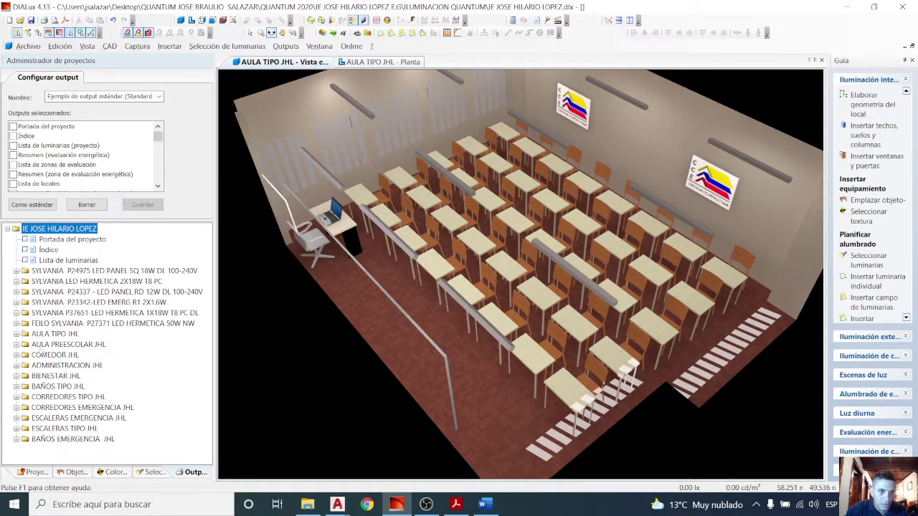
left_click(17, 335)
scroll(84, 304, "down", 4)
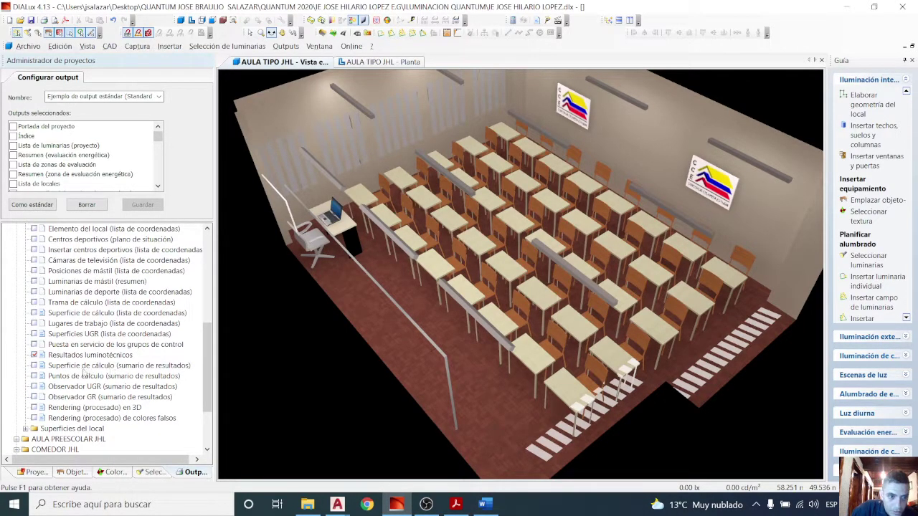
scroll(84, 371, "down", 3)
left_click(26, 344)
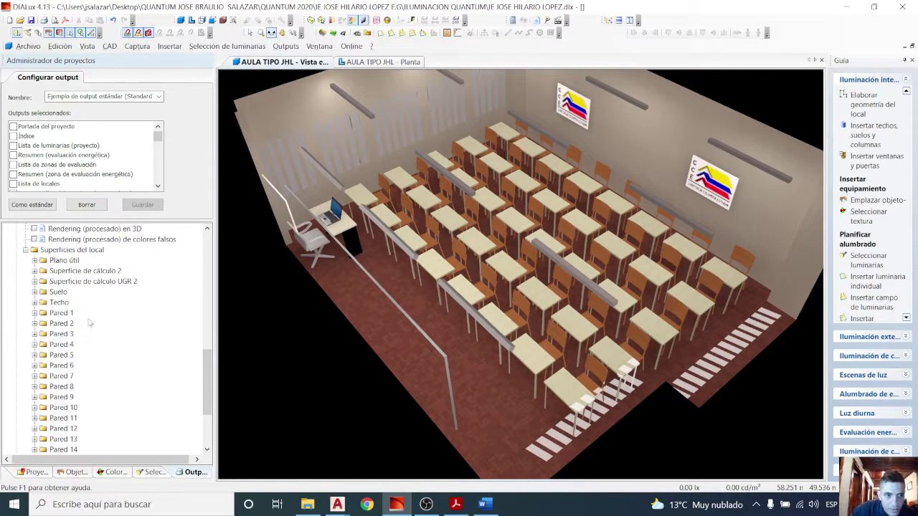
left_click(35, 272)
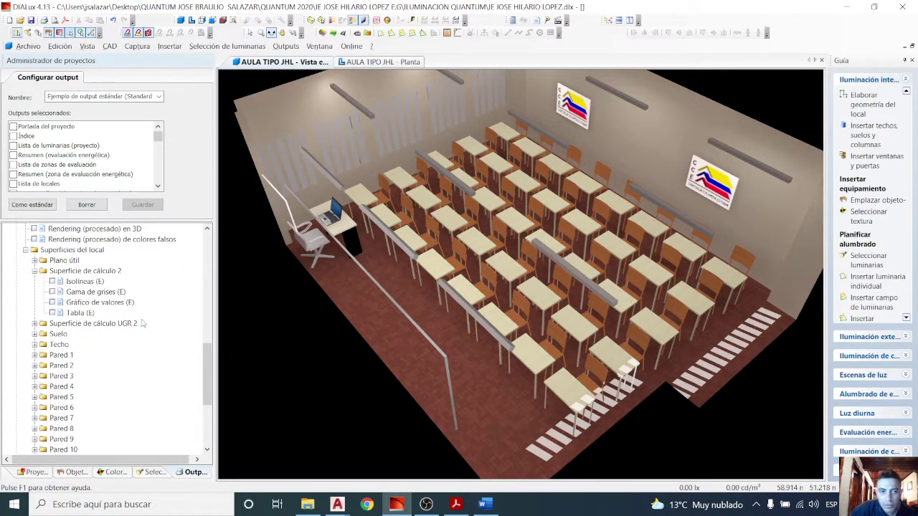
double_click(76, 313)
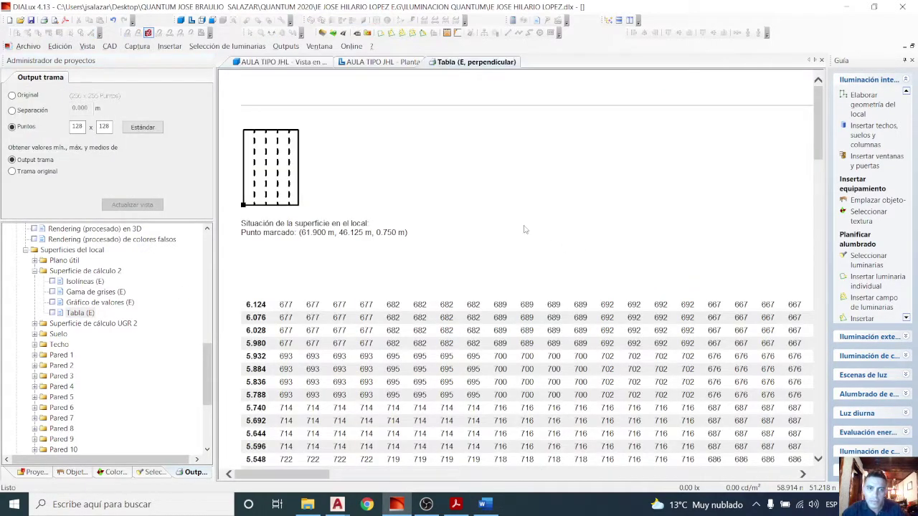
Step: Set the illuminance table's output grid to 5 x 5 points, accepting the reduced precision, and update the view
scroll(526, 229, "down", 6)
scroll(527, 230, "up", 2)
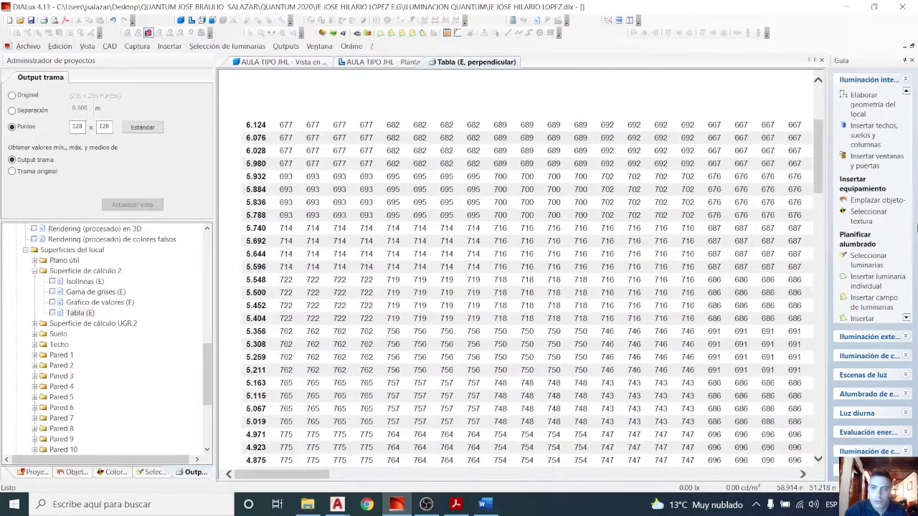
left_click_drag(818, 155, 810, 121)
double_click(79, 127)
double_click(79, 126)
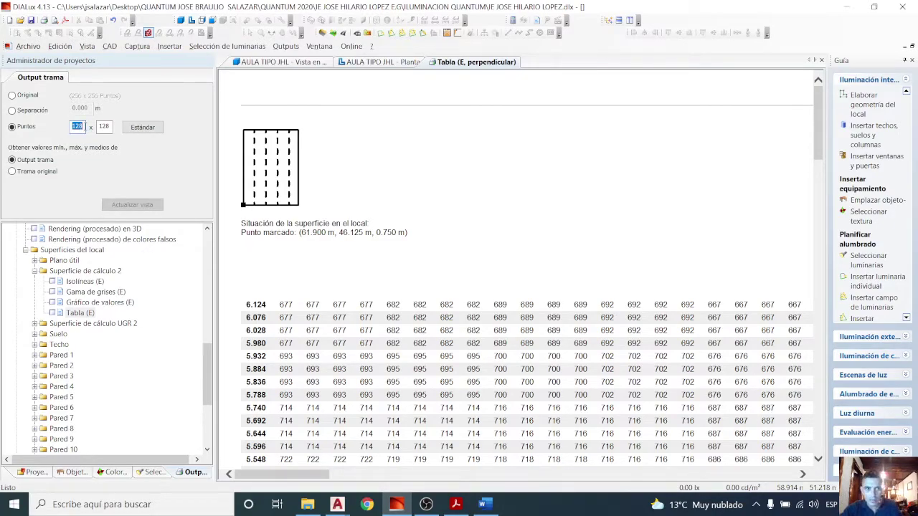
type("5")
key("Tab")
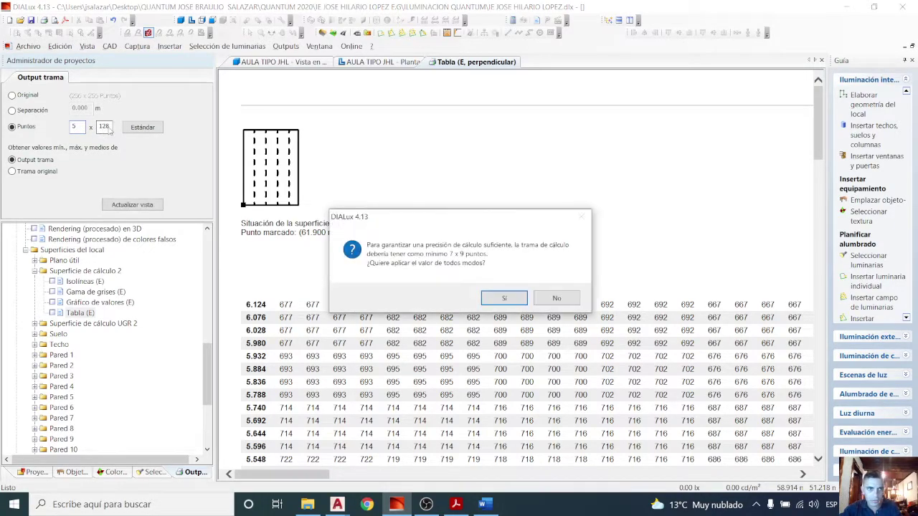
left_click(504, 297)
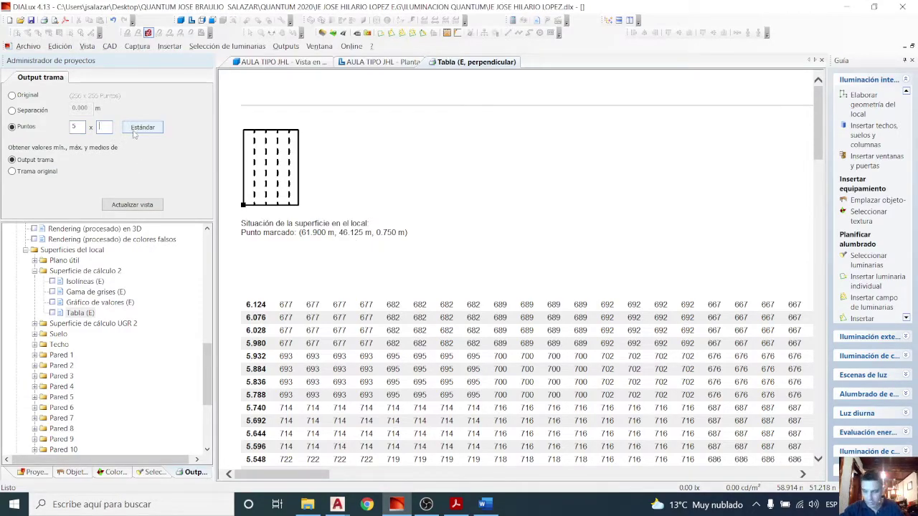
type("5")
left_click(132, 205)
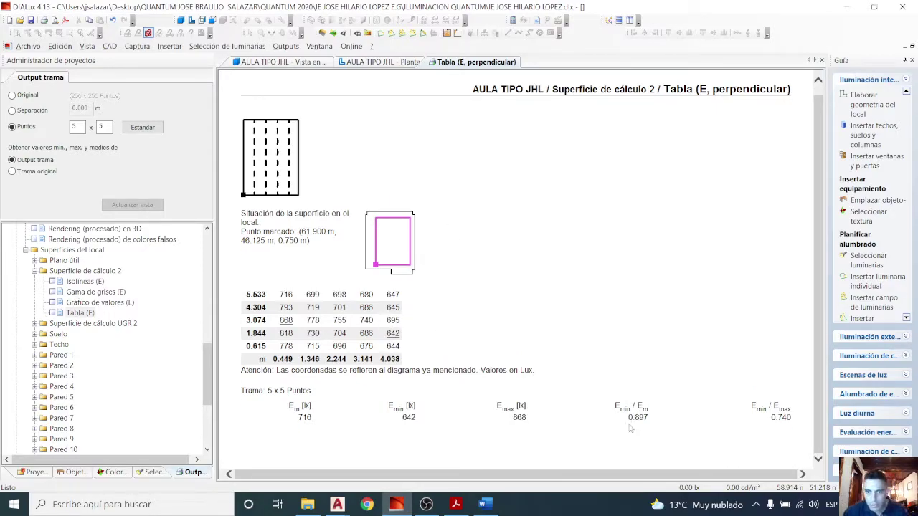
Step: Check the Emin/Em uniformity and the average, minimum and maximum illuminance values below the 5 x 5 table
left_click_drag(626, 419, 649, 421)
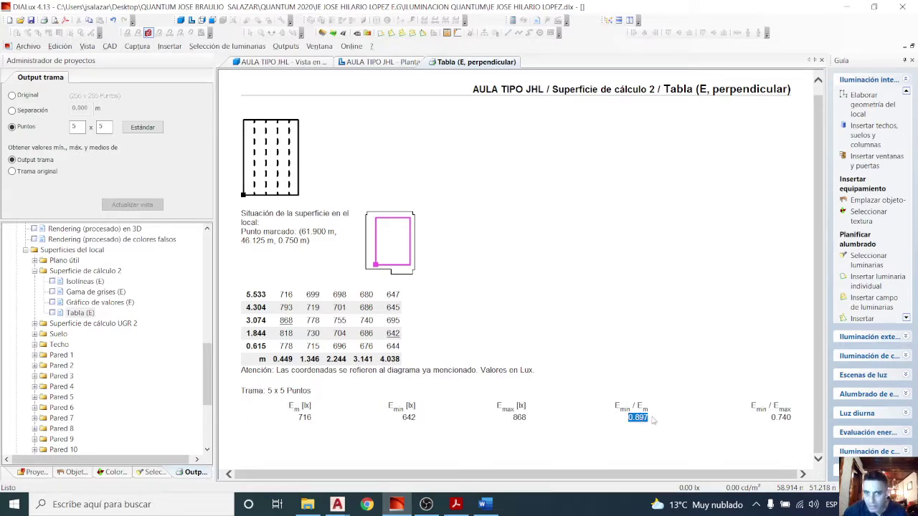
left_click(608, 425)
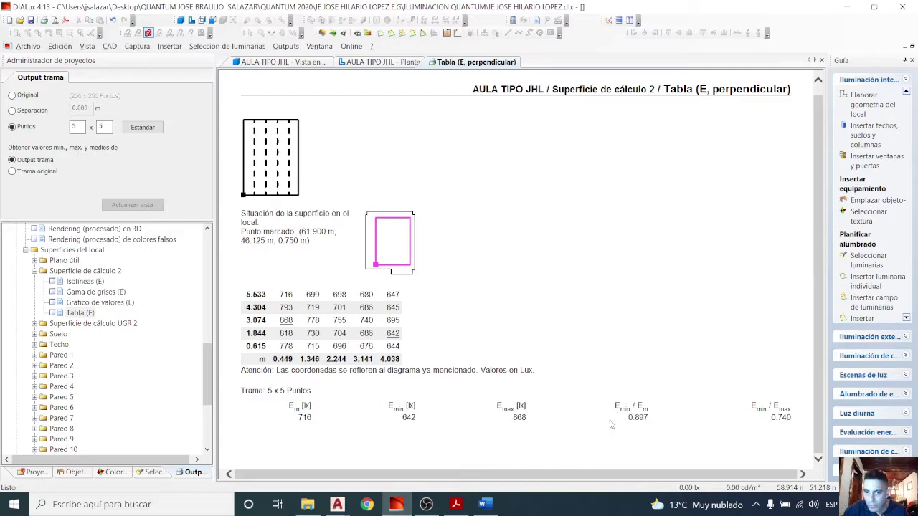
left_click_drag(648, 421, 634, 418)
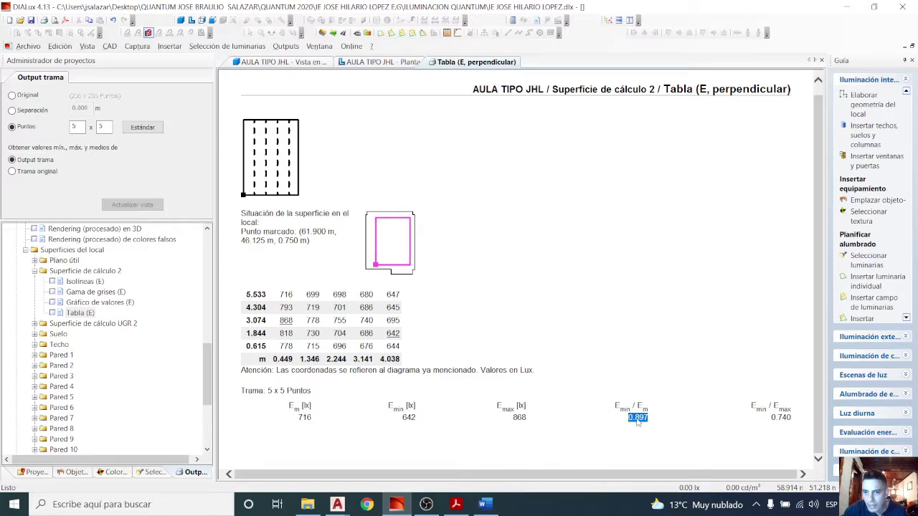
left_click_drag(648, 421, 323, 398)
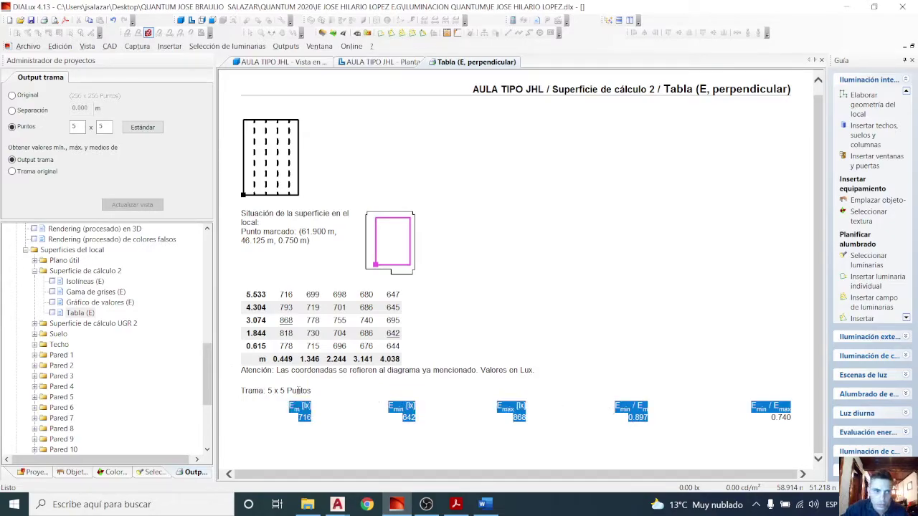
Step: Open AULA TIPO JHL's calculation surface results summary and review the illuminance and uniformity values of Superficie de cálculo 2
scroll(73, 290, "up", 4)
left_click(72, 313)
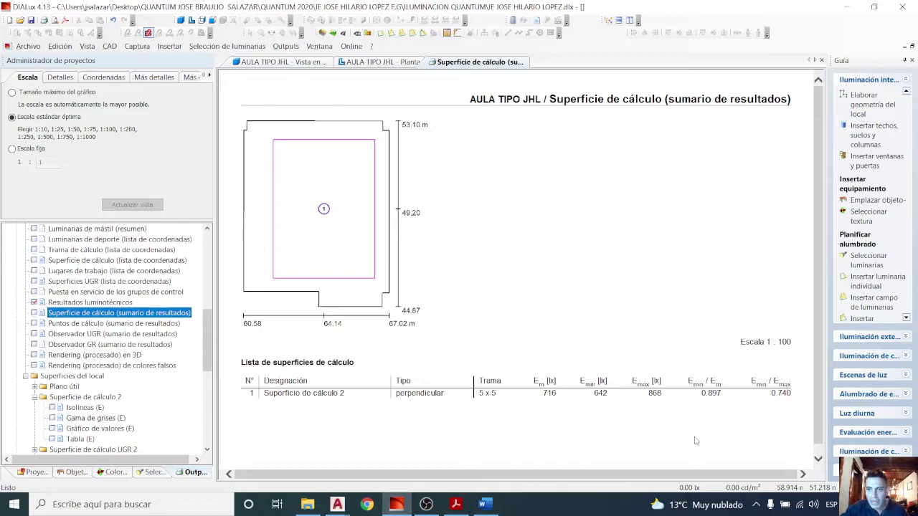
left_click(750, 394)
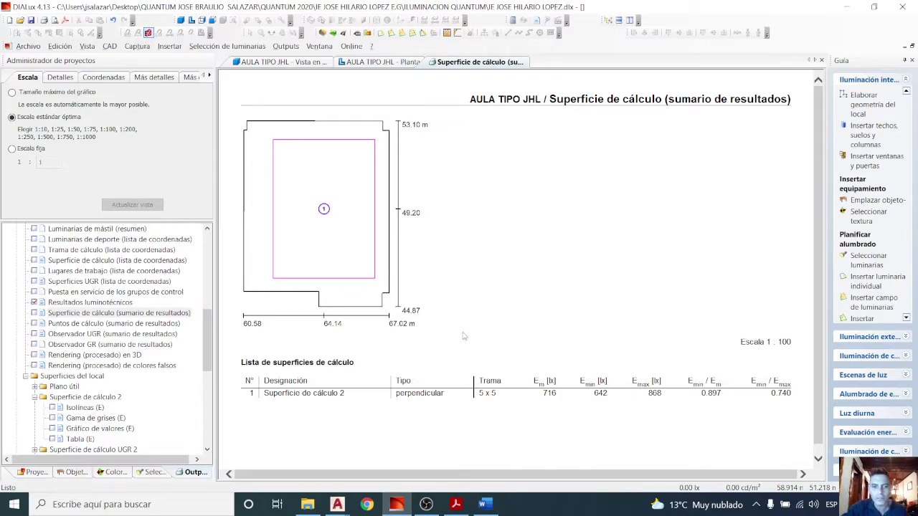
scroll(595, 369, "down", 1)
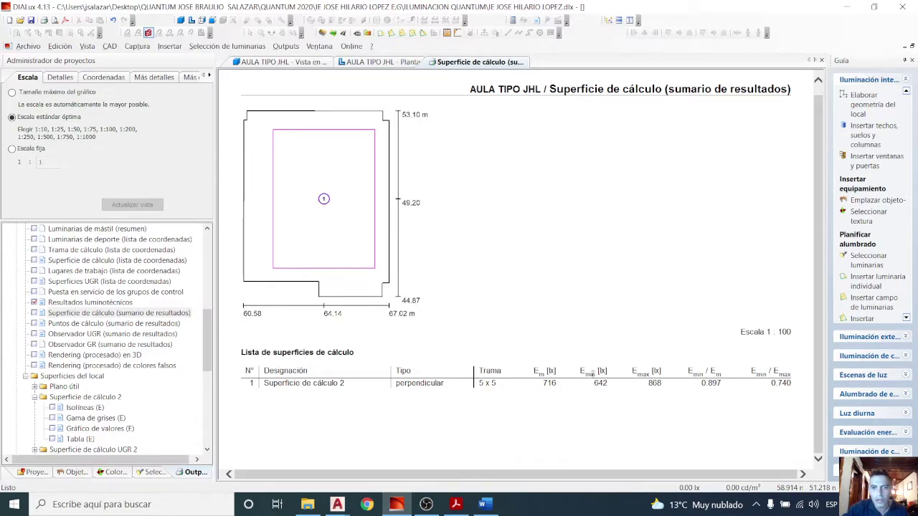
Step: Check the average illuminance (Em) and the Emin/Em uniformity in the calculation surface results list
double_click(549, 382)
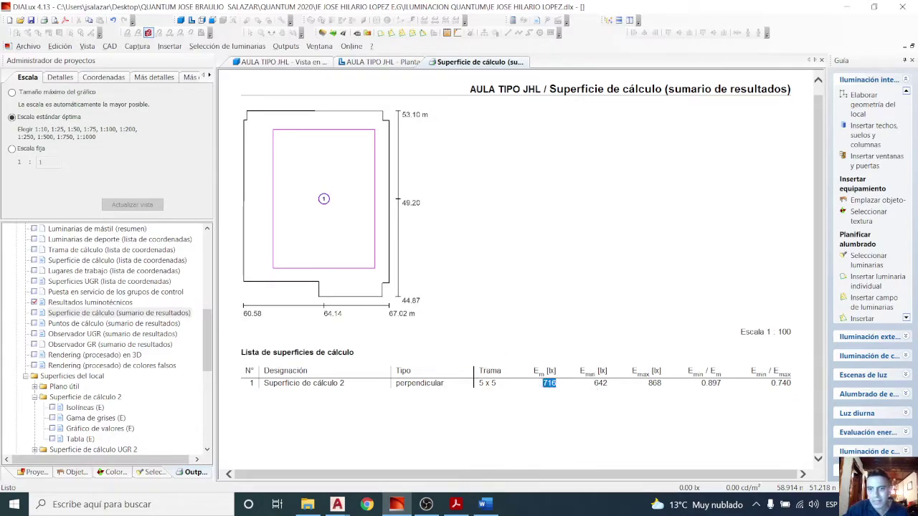
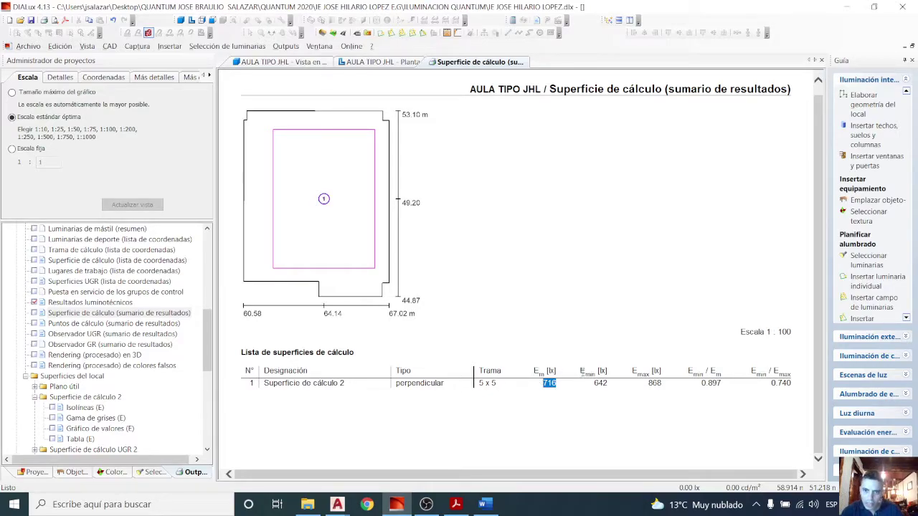
left_click(725, 380)
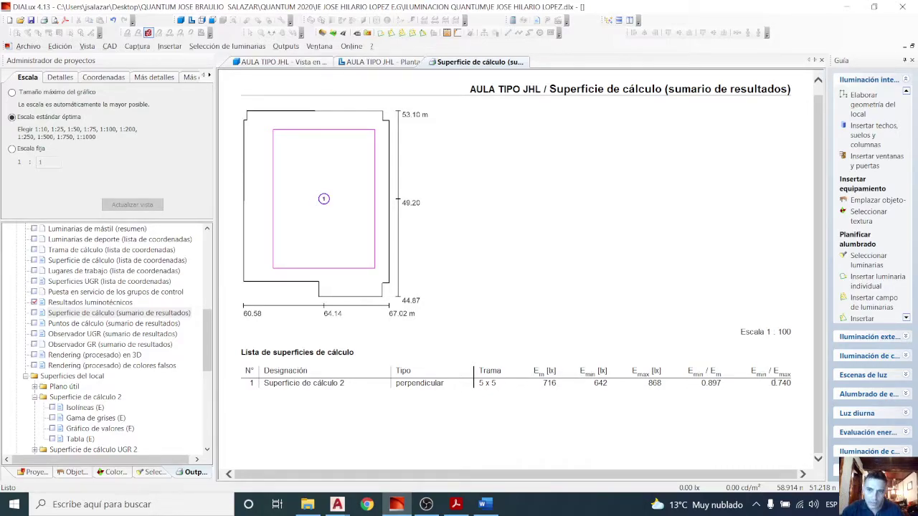
left_click_drag(586, 390, 568, 386)
left_click(560, 387)
double_click(553, 385)
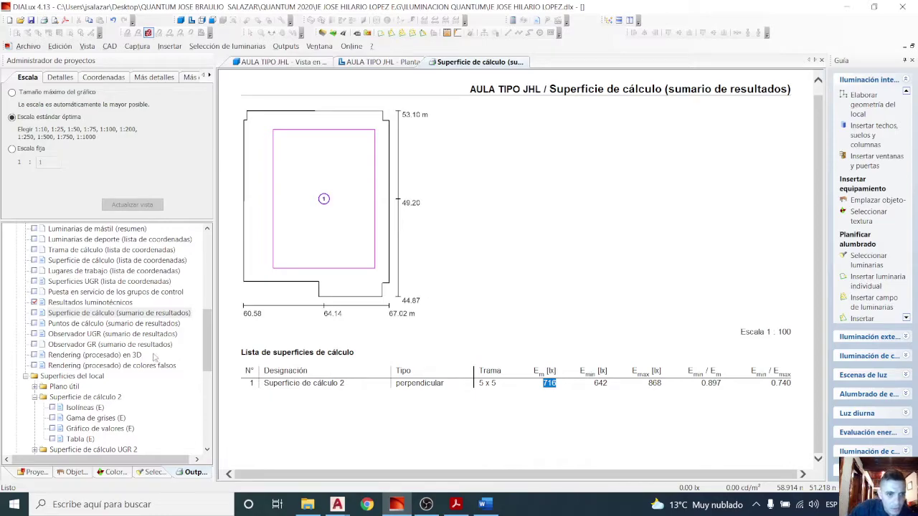
Step: Collapse AULA TIPO JHL's room surfaces, open its calculation points results summary, and review the list of vertical calculation points
scroll(155, 357, "down", 2)
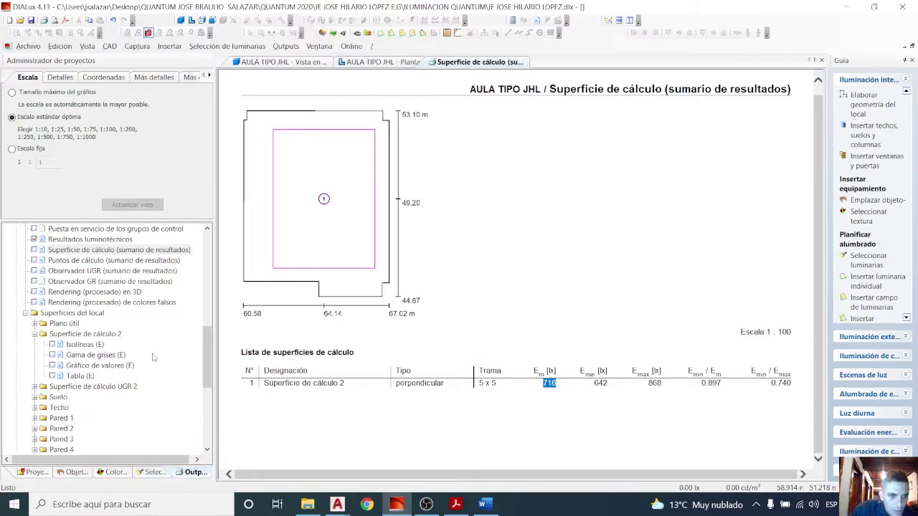
left_click(25, 313)
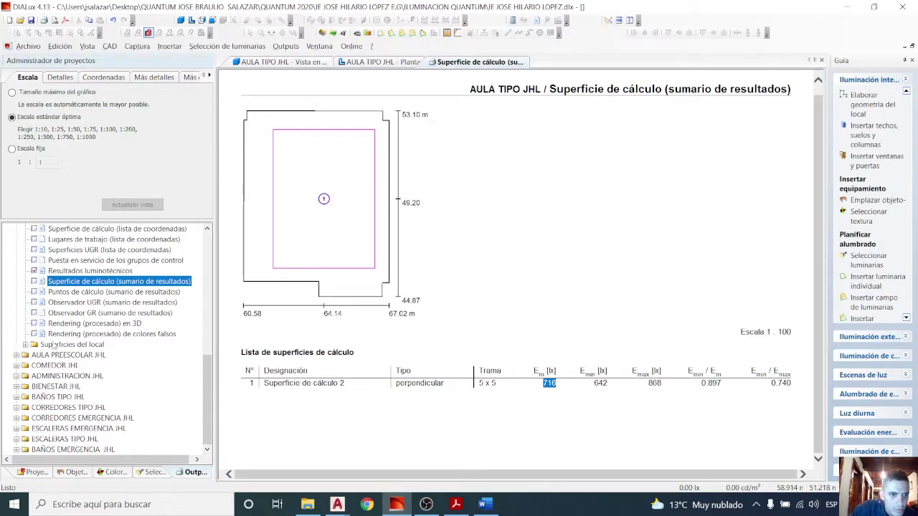
left_click(105, 293)
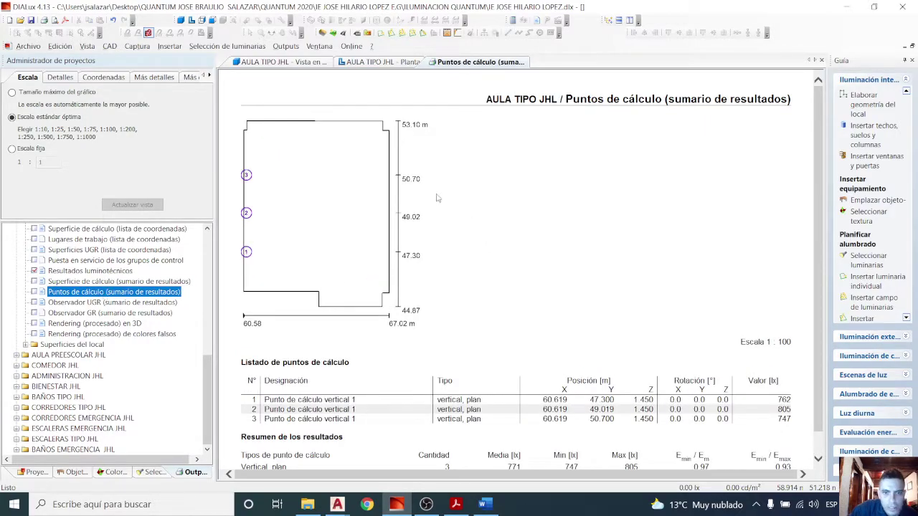
scroll(437, 192, "down", 1)
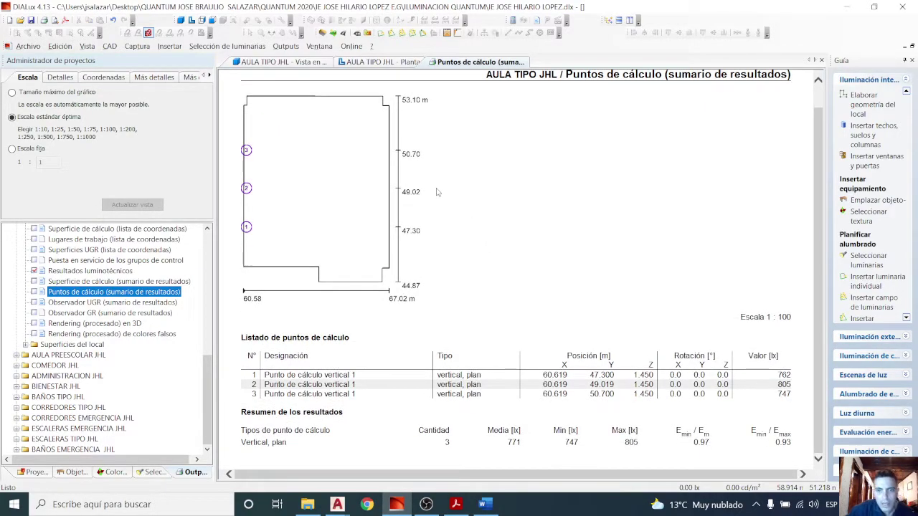
left_click(248, 150)
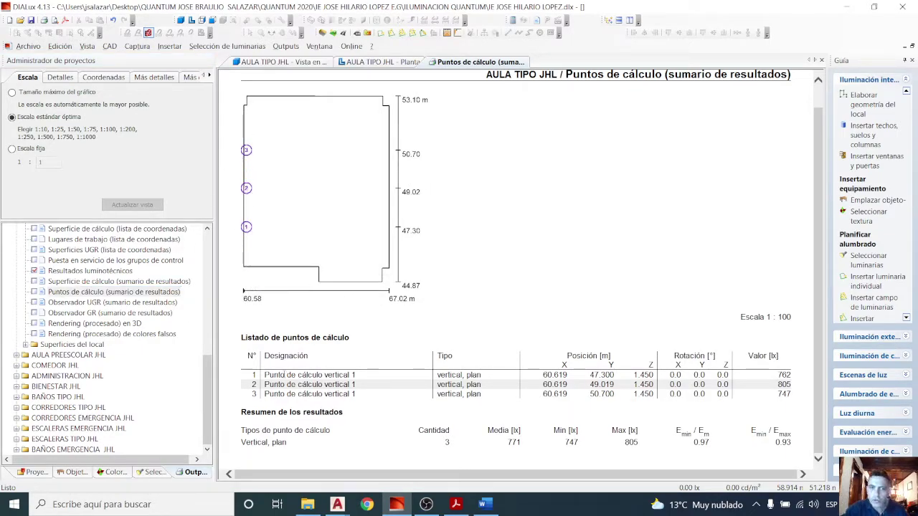
left_click_drag(299, 385, 376, 388)
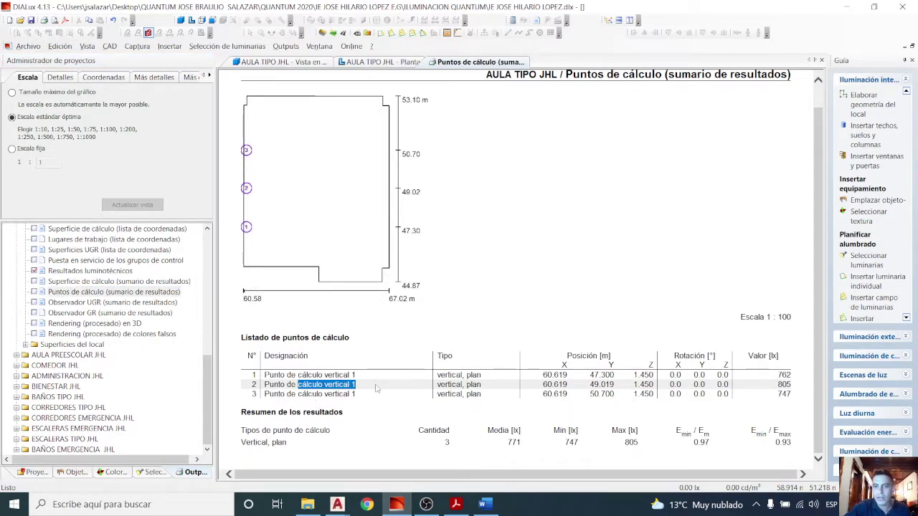
Step: Locate the three vertical calculation points in the plan view and inspect the whiteboard wall in the 3D view
left_click(372, 63)
middle_click_drag(371, 168, 400, 214)
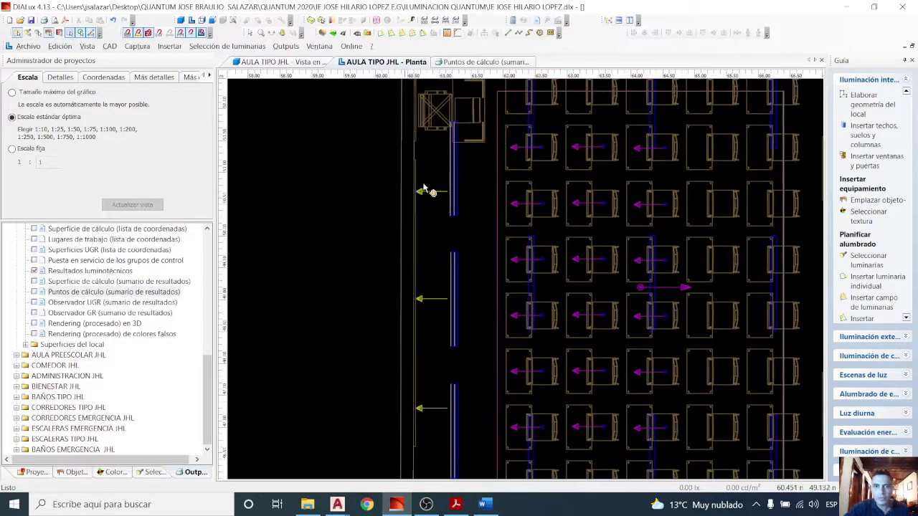
left_click(284, 63)
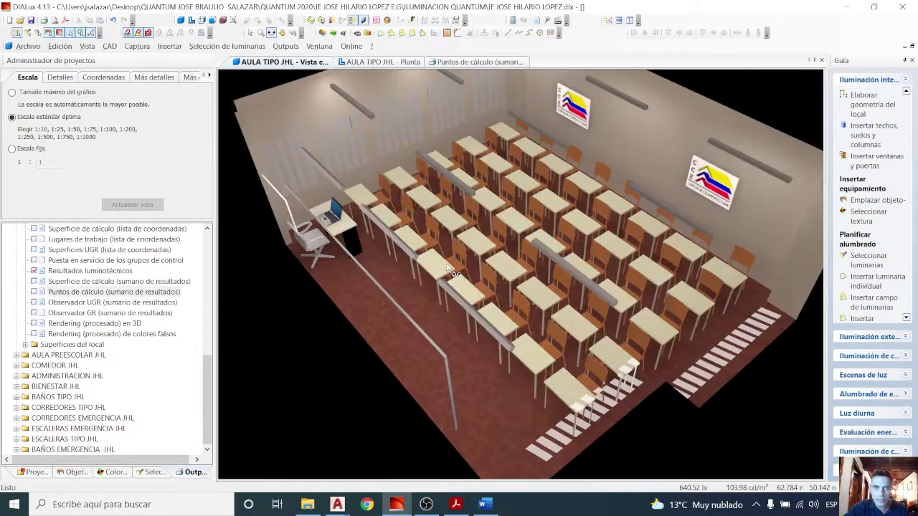
left_click_drag(449, 284, 421, 219)
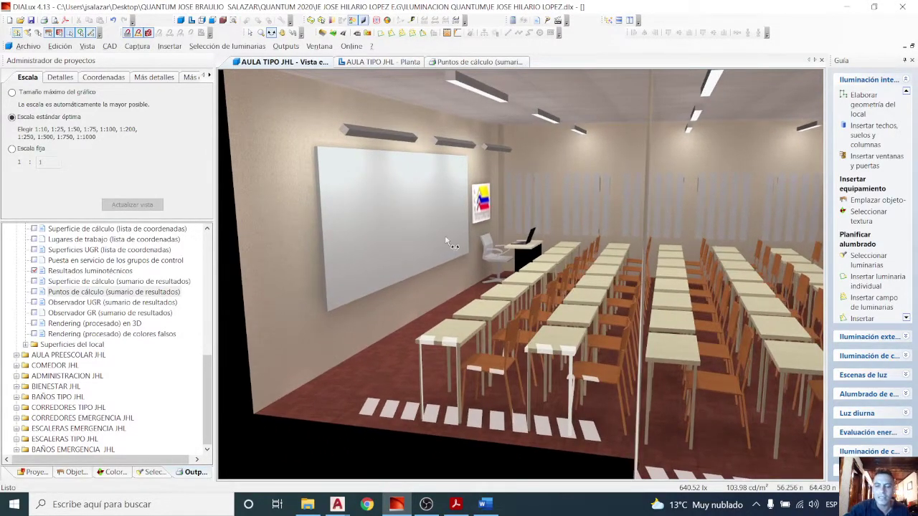
scroll(301, 401, "down", 3)
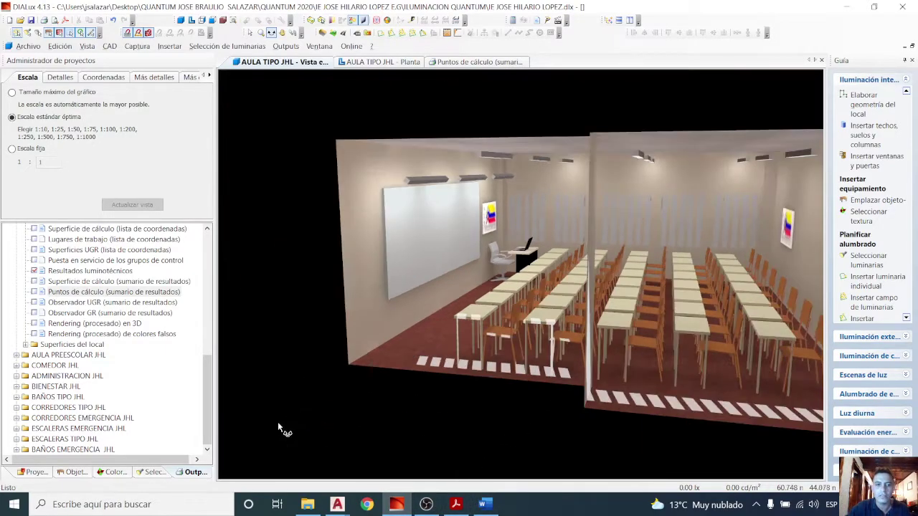
Step: Return to the calculation points summary and check the vertical points' average illuminance and their Emin/Em and Emin/Emax uniformity
left_click(184, 471)
left_click(466, 63)
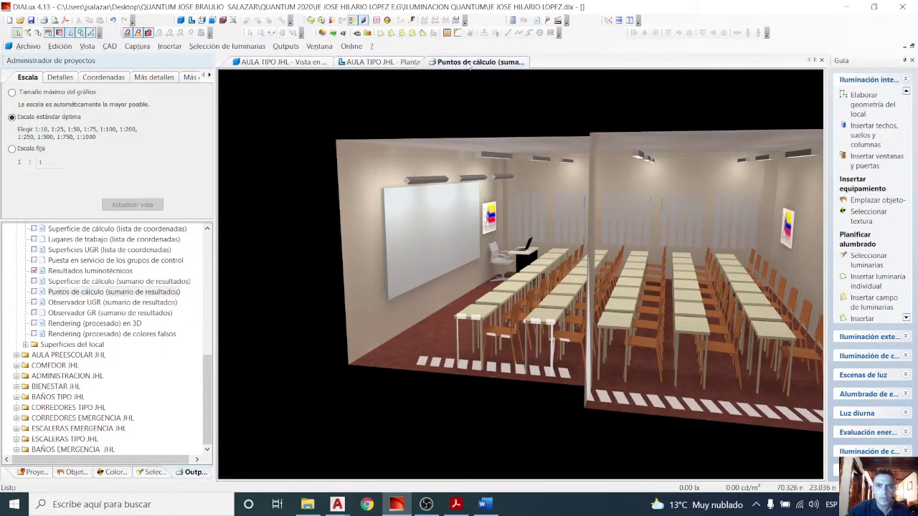
left_click(531, 380)
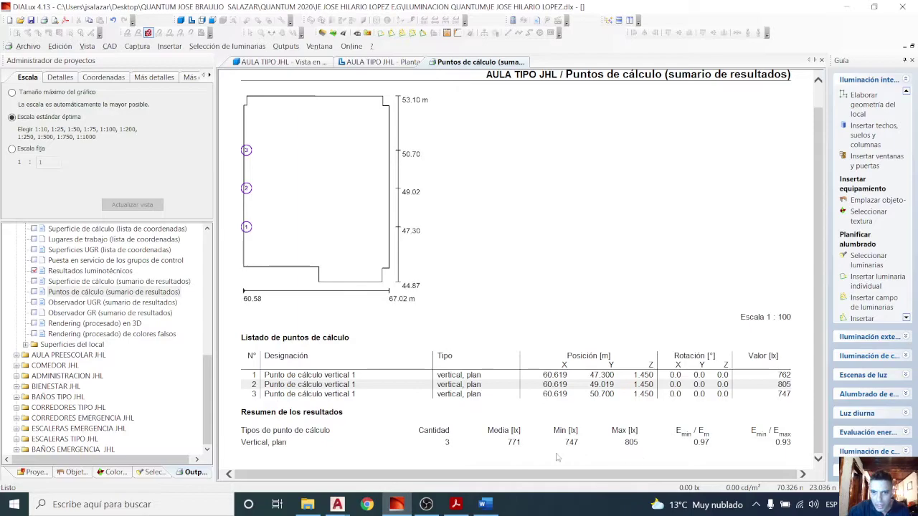
left_click_drag(510, 443, 523, 442)
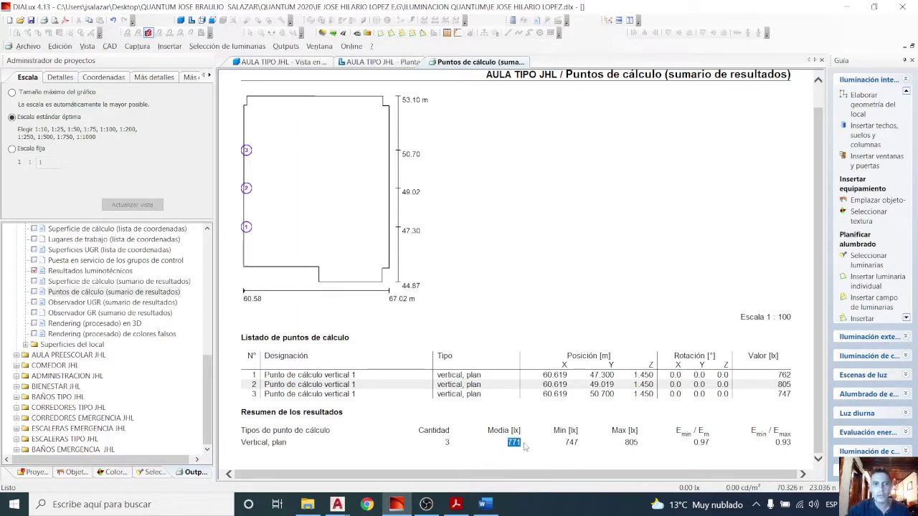
left_click(510, 435)
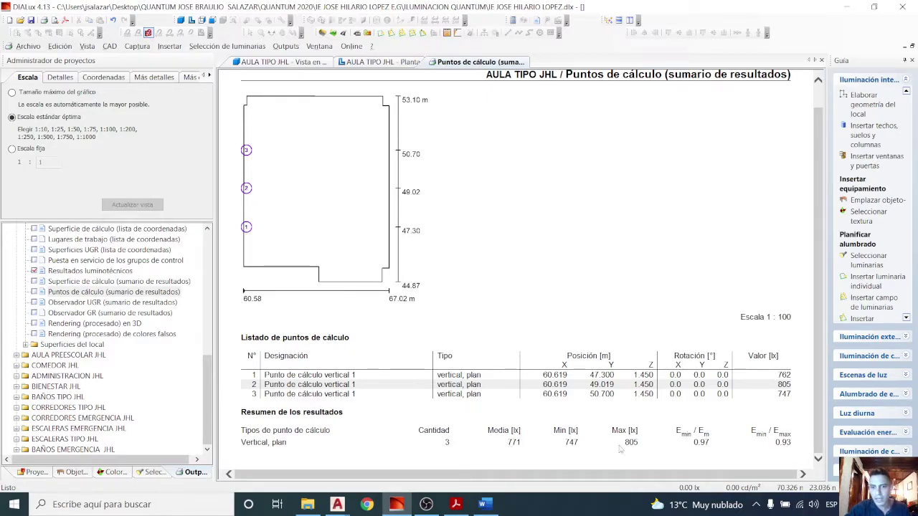
left_click_drag(710, 446, 699, 445)
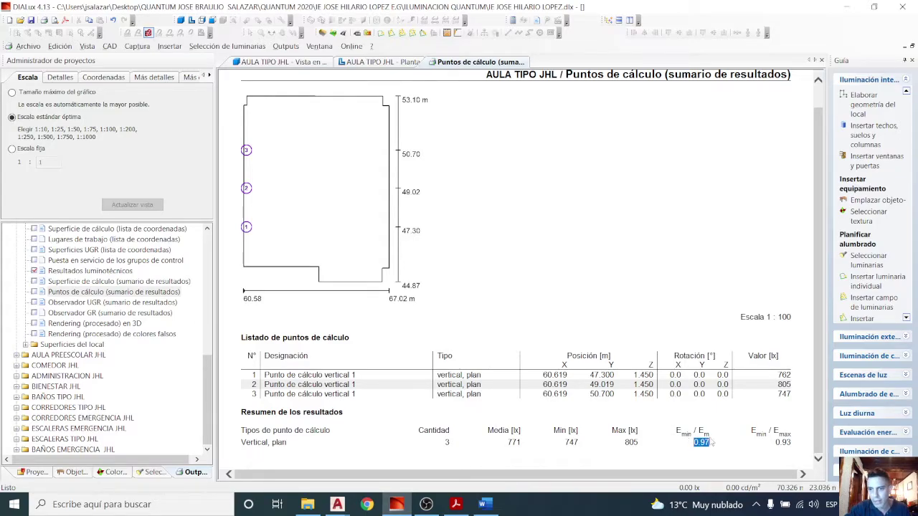
left_click_drag(700, 442, 797, 444)
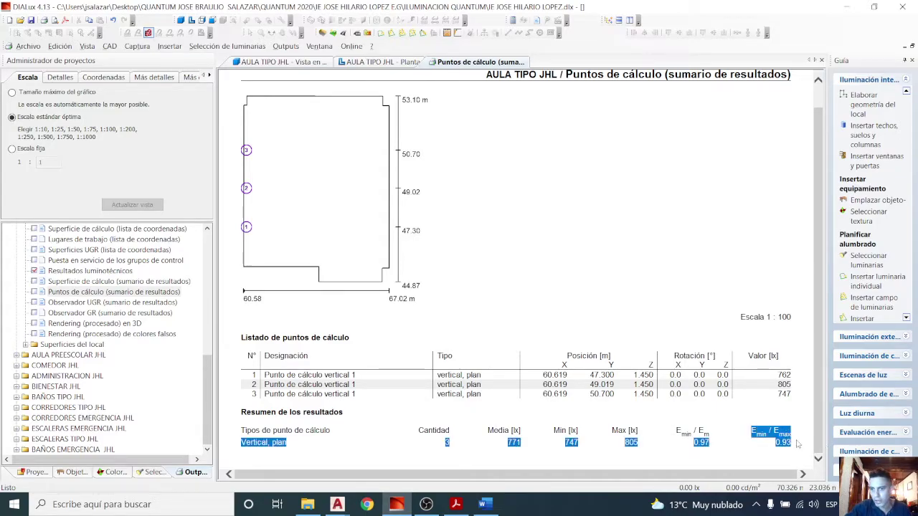
left_click(672, 438)
mouse_move(678, 432)
left_mouse_down()
mouse_move(713, 444)
mouse_move(678, 432)
left_mouse_up()
left_click(706, 443)
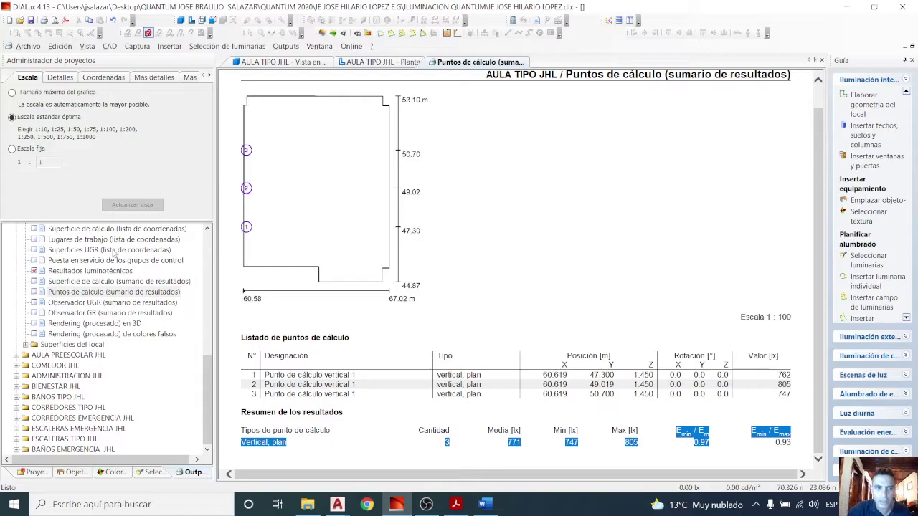
Step: Open AULA TIPO JHL's UGR observer results summary and review the UGR values of all listed calculation points
left_click(122, 302)
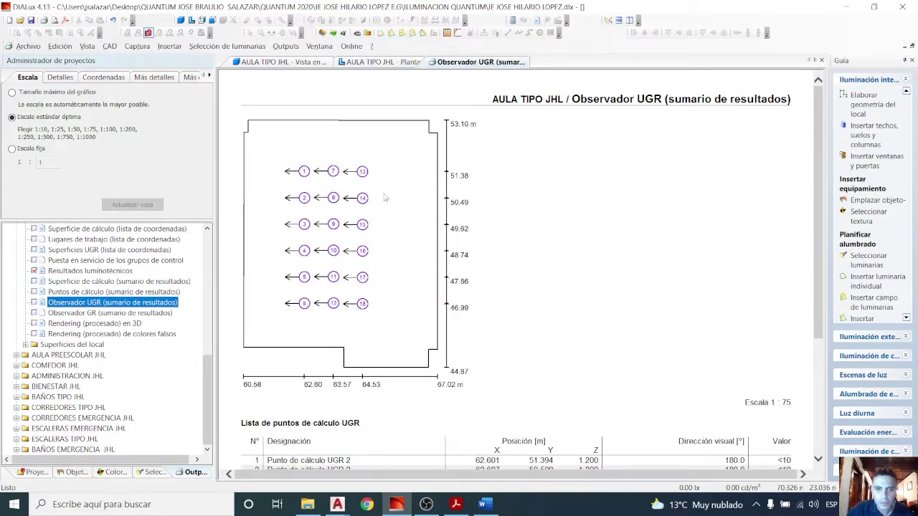
scroll(384, 197, "down", 5)
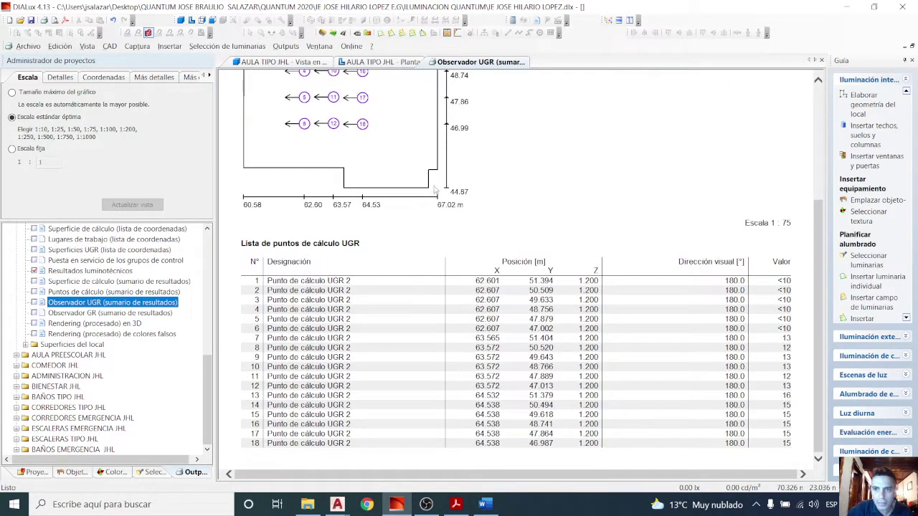
scroll(436, 190, "up", 1)
scroll(435, 190, "down", 1)
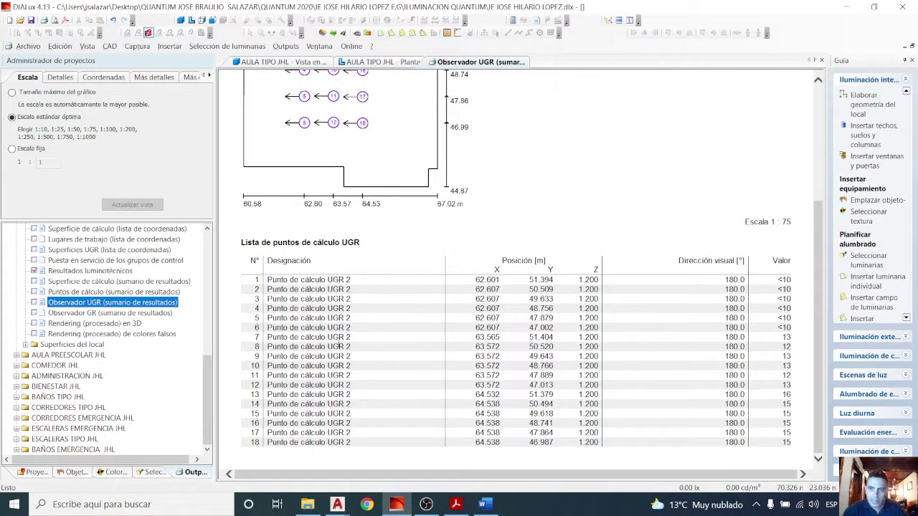
left_click(342, 304)
left_click_drag(255, 285, 669, 264)
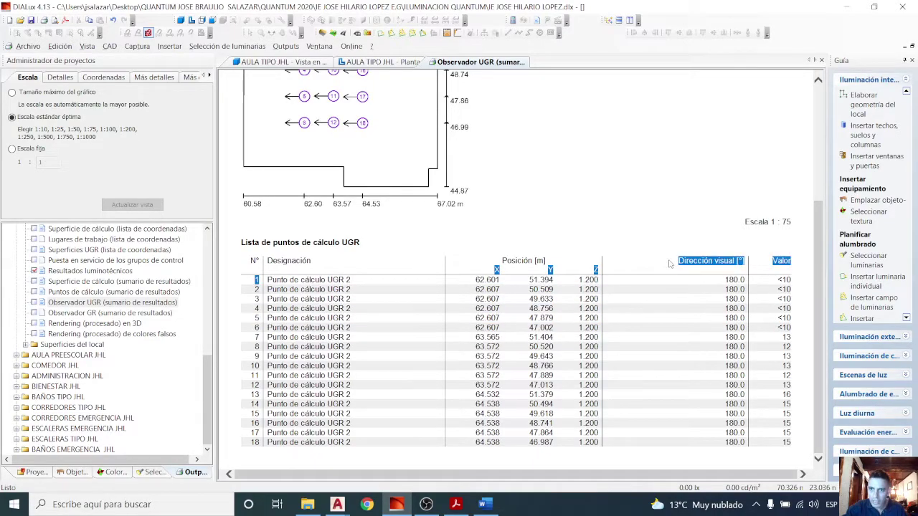
left_click(797, 324)
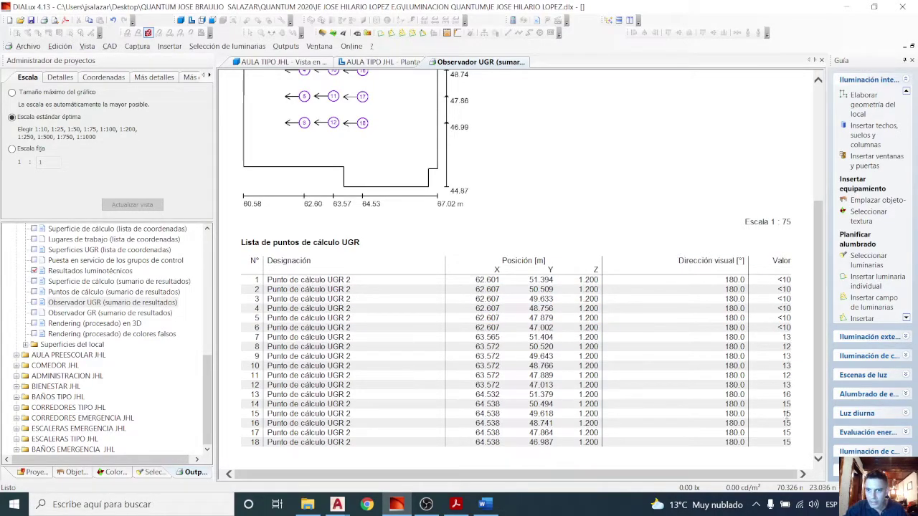
left_click_drag(789, 443, 728, 287)
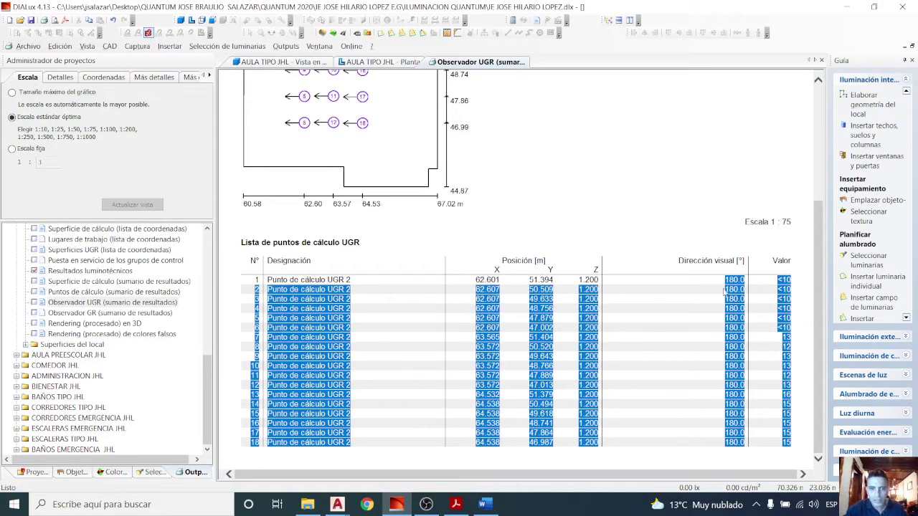
Step: Switch to RETILAP.pdf in Acrobat Reader and find the classroom UGR limit and illuminance levels for general lighting and boards in Tabla 410.1
left_click(455, 504)
scroll(697, 256, "up", 5)
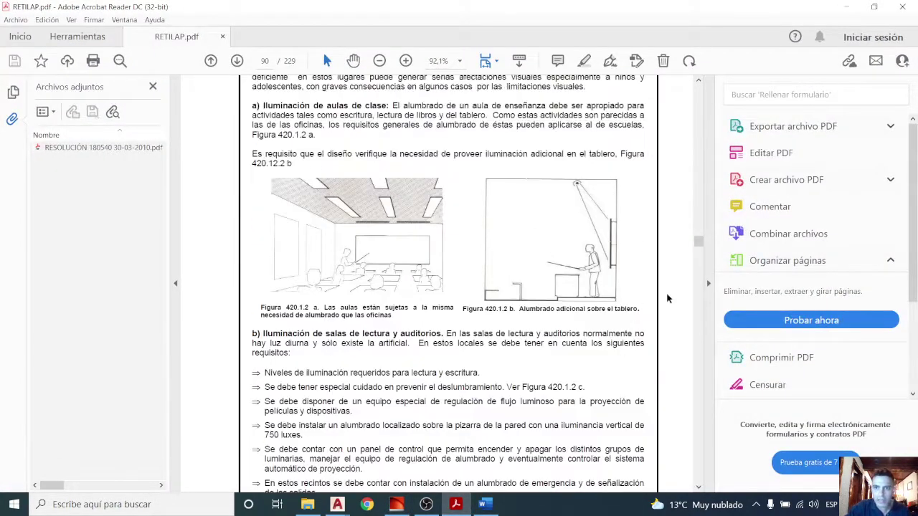
left_click_drag(698, 242, 702, 225)
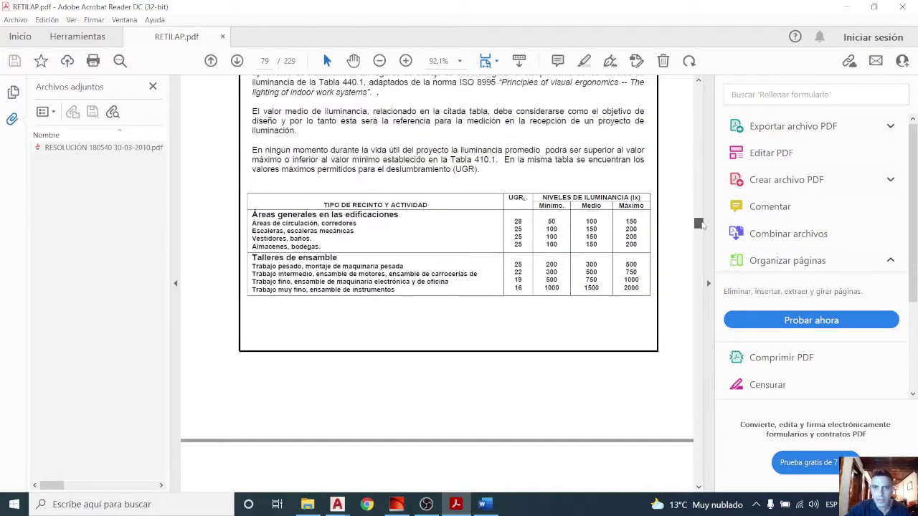
left_click_drag(698, 222, 698, 225)
scroll(606, 276, "down", 2)
scroll(600, 289, "up", 1)
scroll(601, 289, "down", 3)
left_click(698, 487)
scroll(701, 491, "down", 5)
left_click(699, 489)
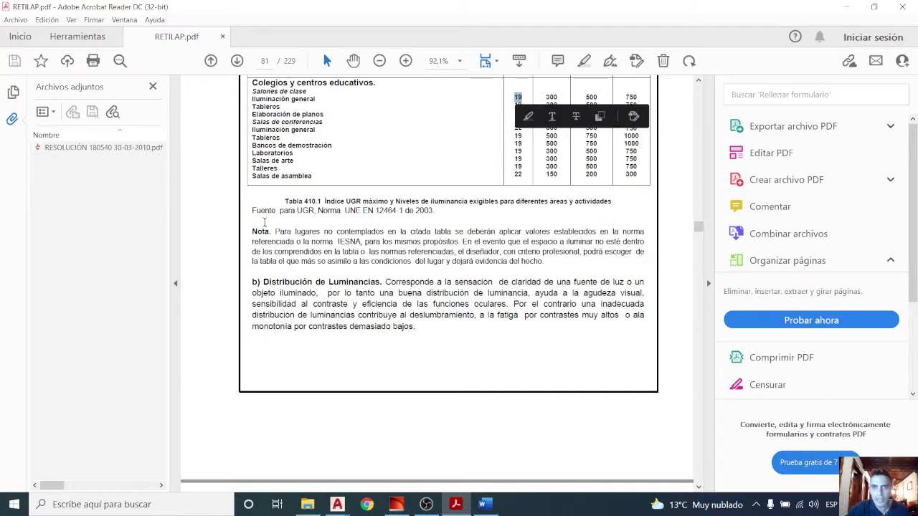
left_click(228, 311)
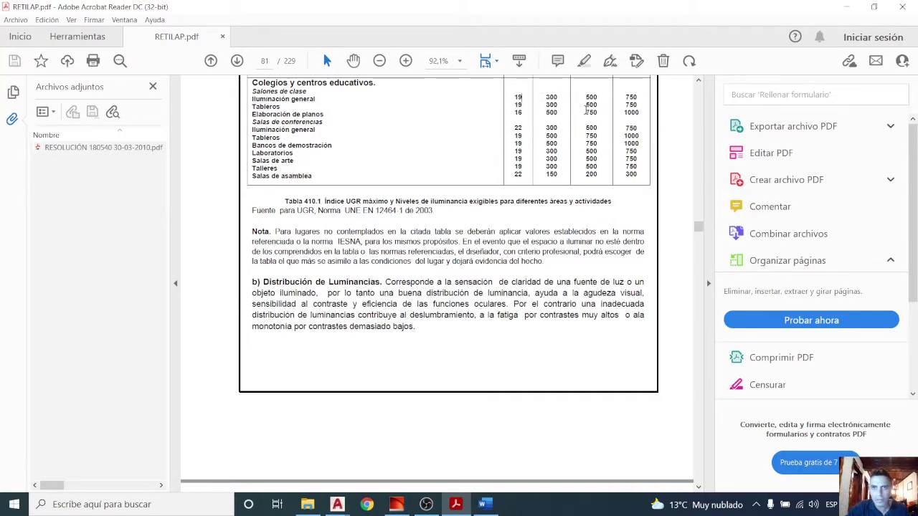
left_click_drag(599, 110, 584, 106)
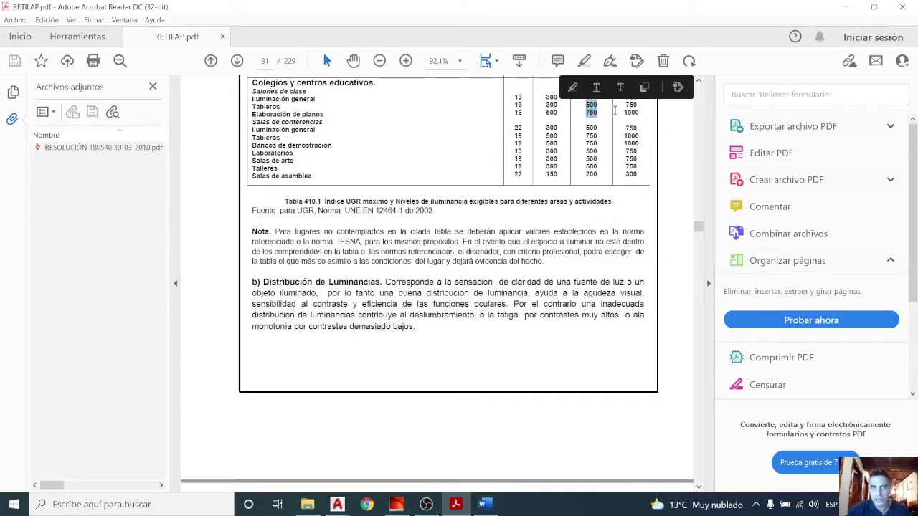
Step: Switch back to DIALux and compare the UGR observer values of all calculation points with the RETILAP classroom limit
key("alt+Tab")
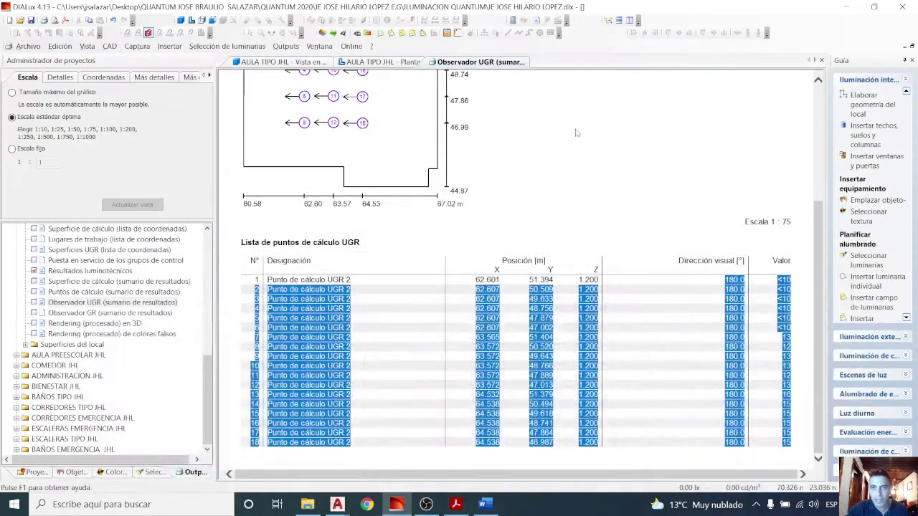
left_click(790, 340)
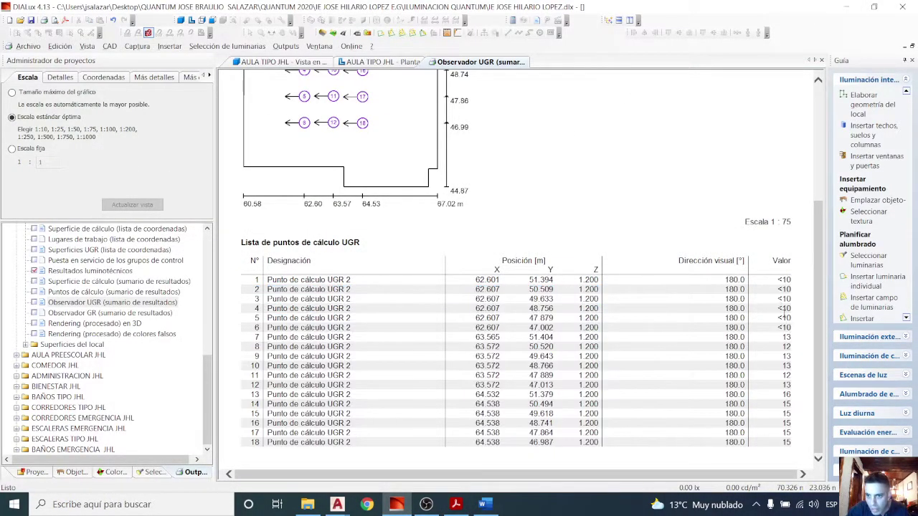
left_click_drag(780, 281, 793, 347)
left_click_drag(792, 448, 761, 271)
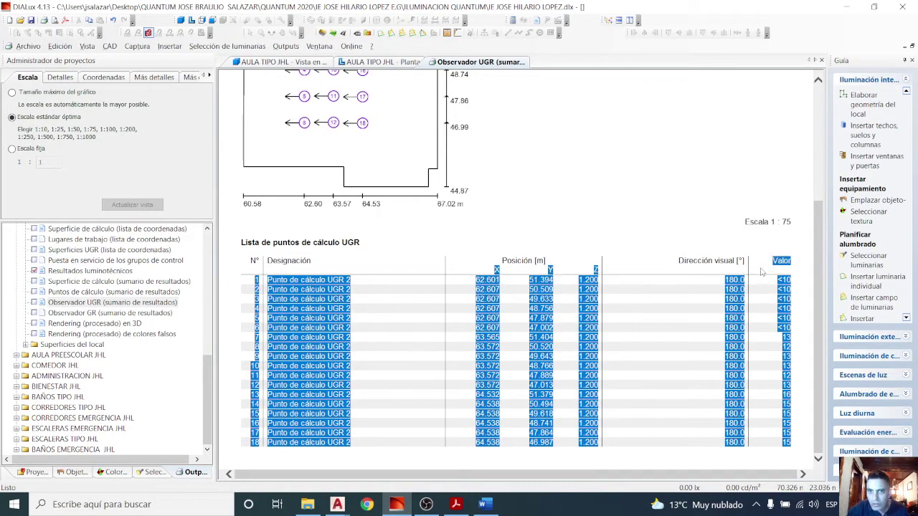
Step: Open the UGR table of Superficie de cálculo UGR 2 in the classroom's room surfaces and check its maximum value
scroll(700, 271, "up", 3)
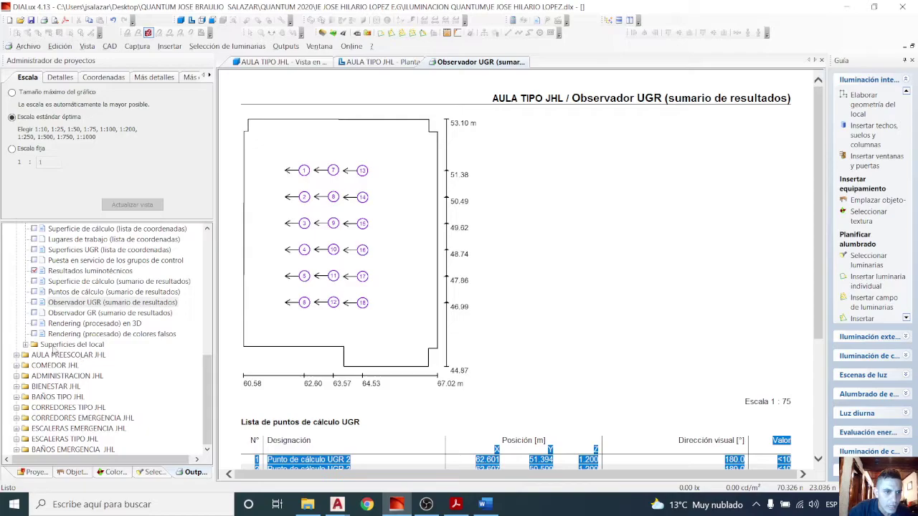
scroll(41, 347, "up", 3)
scroll(43, 350, "down", 3)
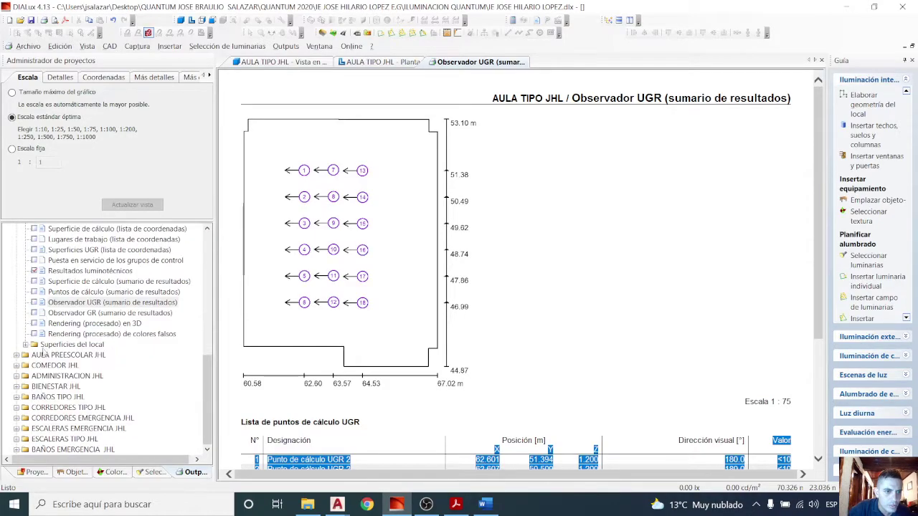
left_click(26, 345)
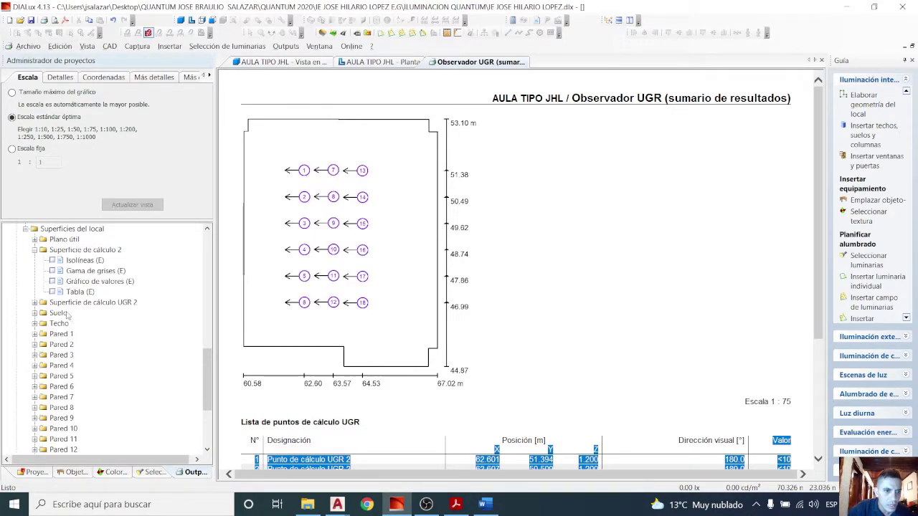
left_click(35, 249)
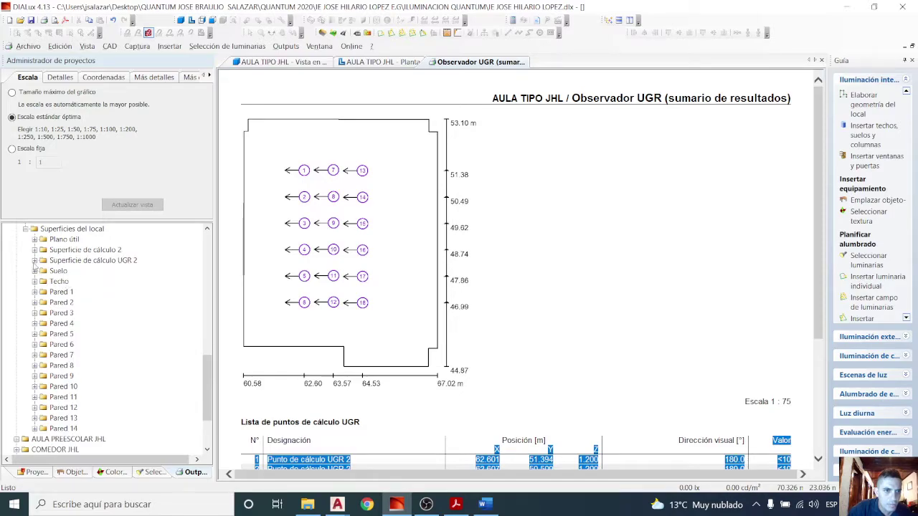
left_click(34, 260)
left_click(81, 303)
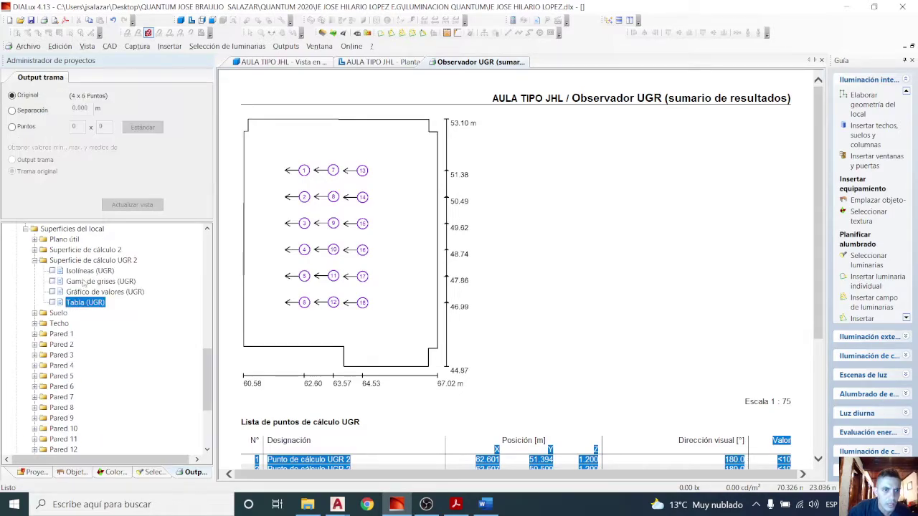
scroll(429, 311, "down", 1)
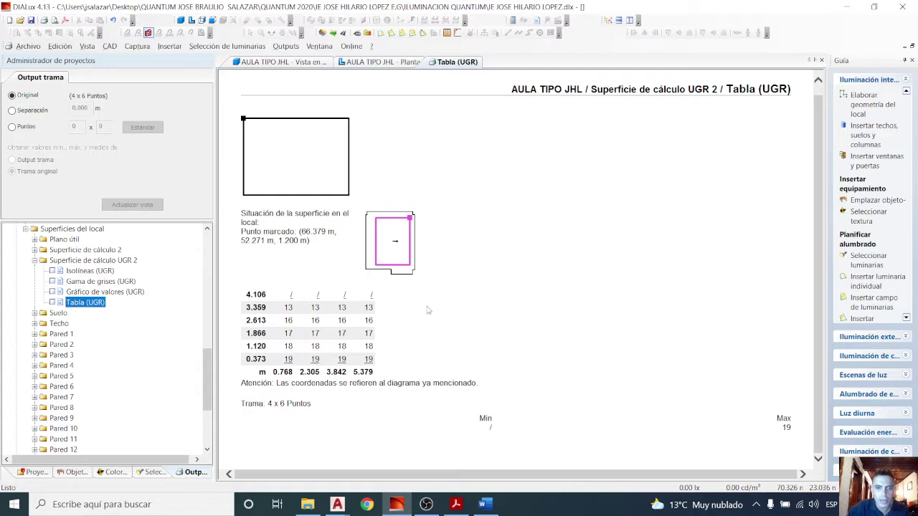
left_click(796, 431)
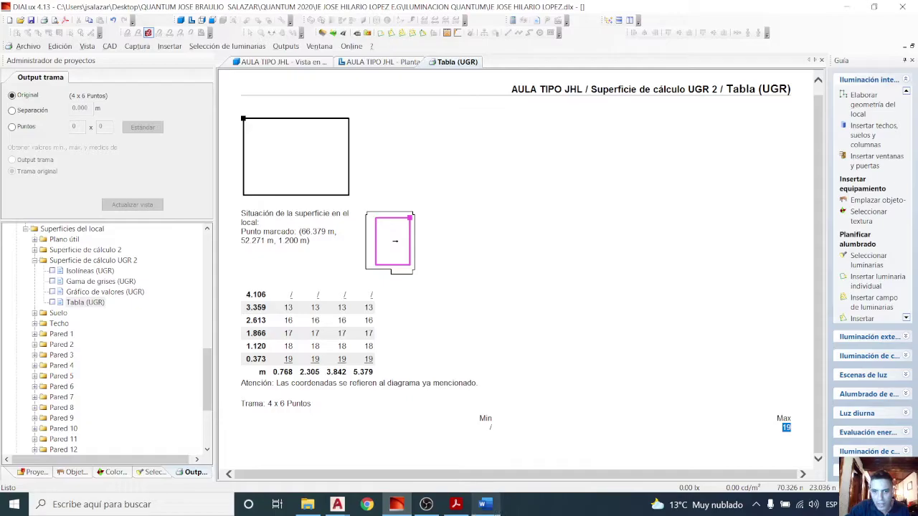
Step: Switch to RETILAP.pdf in Acrobat Reader and check the classroom UGR limits and the UGR column heading in Tabla 410.1
left_click(485, 503)
left_click(456, 504)
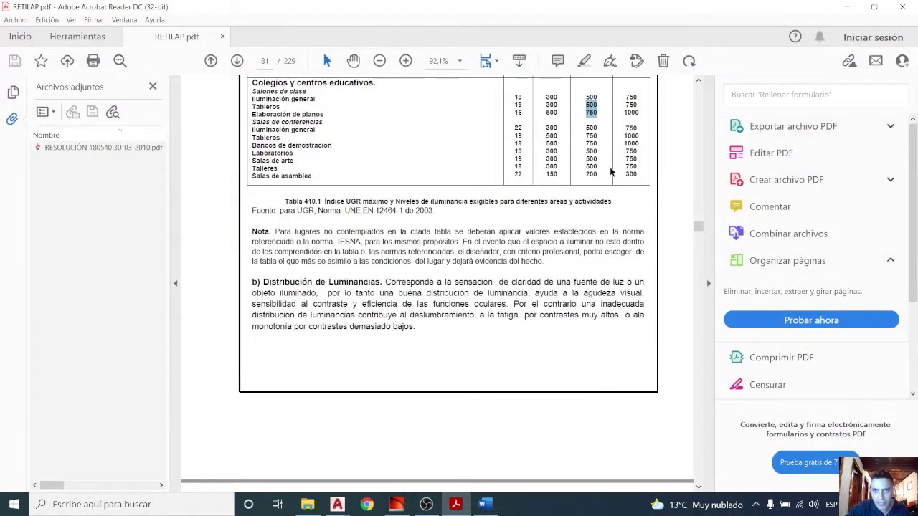
scroll(551, 154, "up", 1)
left_click_drag(515, 119, 521, 123)
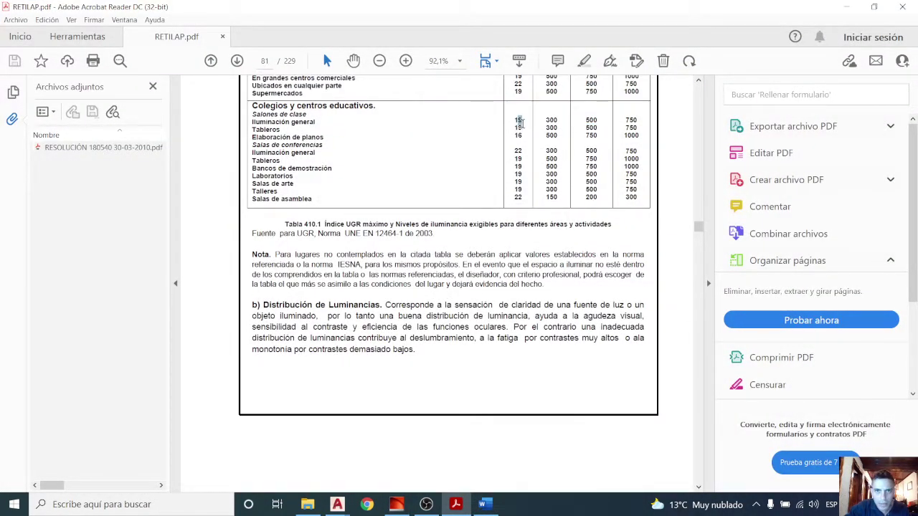
scroll(493, 184, "up", 5)
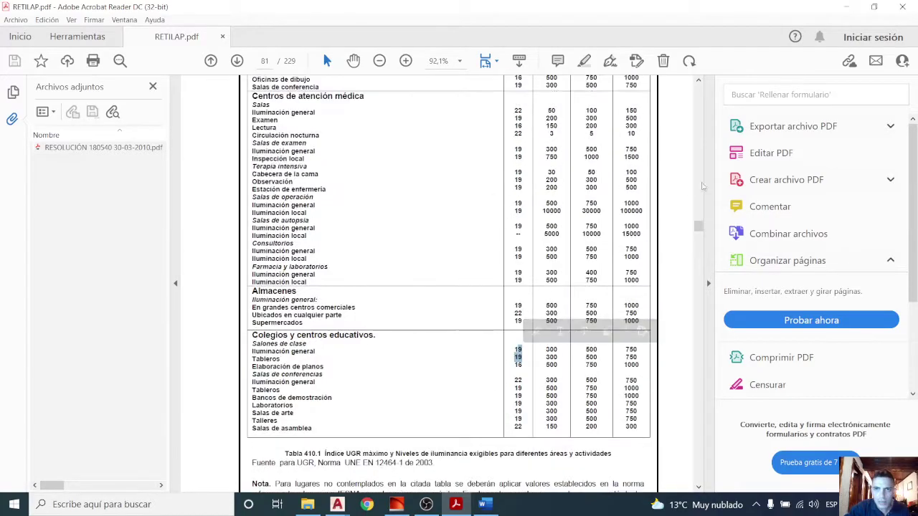
left_click_drag(696, 230, 699, 225)
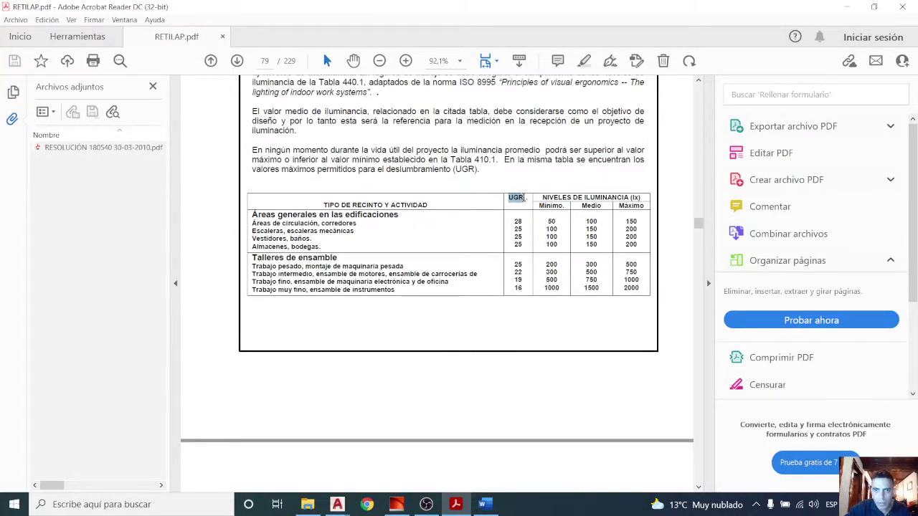
left_click_drag(524, 198, 528, 199)
Step: Switch back to DIALux and inspect the classroom's plan and its 3D view from the front, the board side and the back
left_click(847, 7)
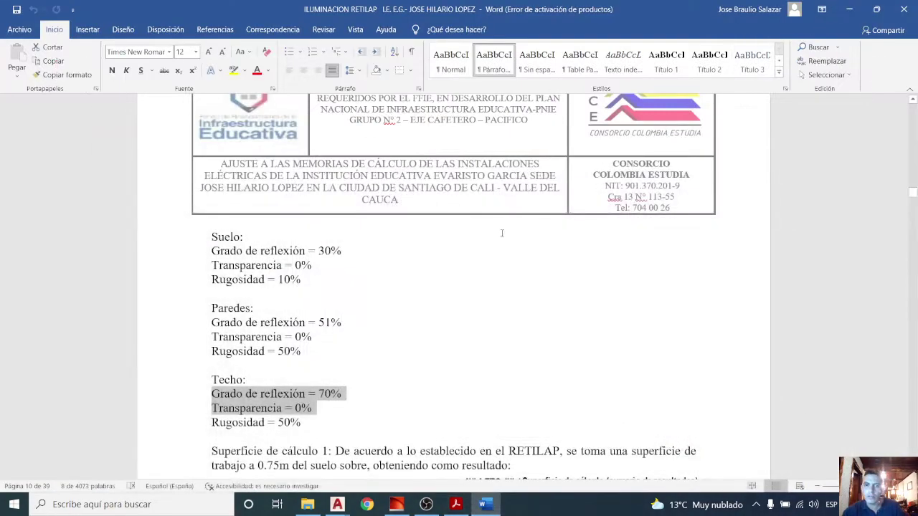
left_click(396, 506)
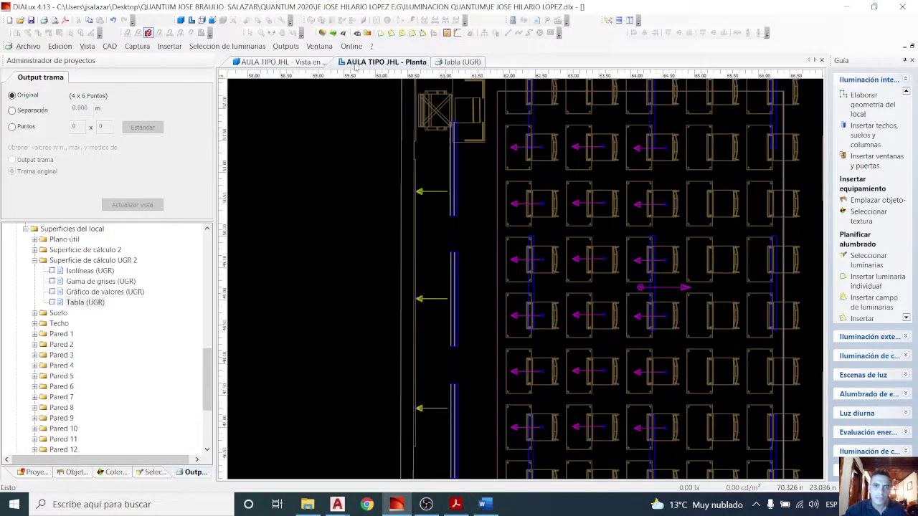
left_click(359, 63)
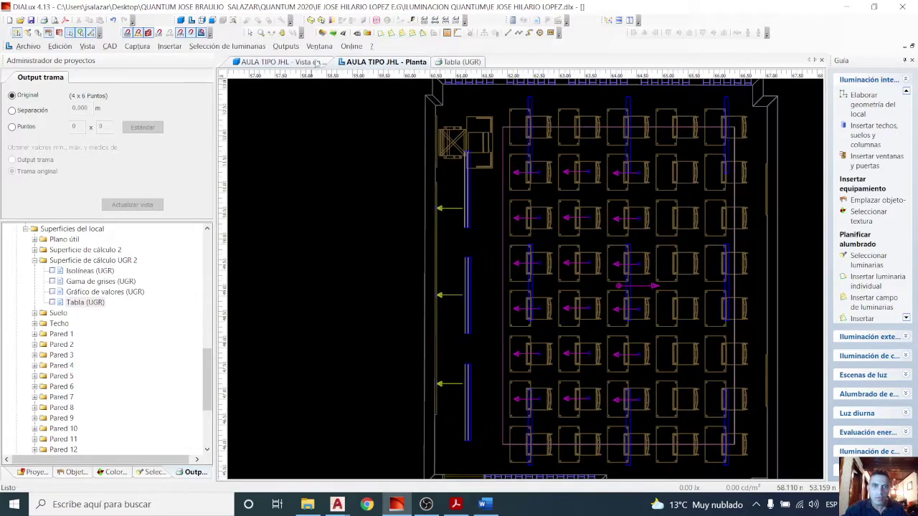
left_click(313, 62)
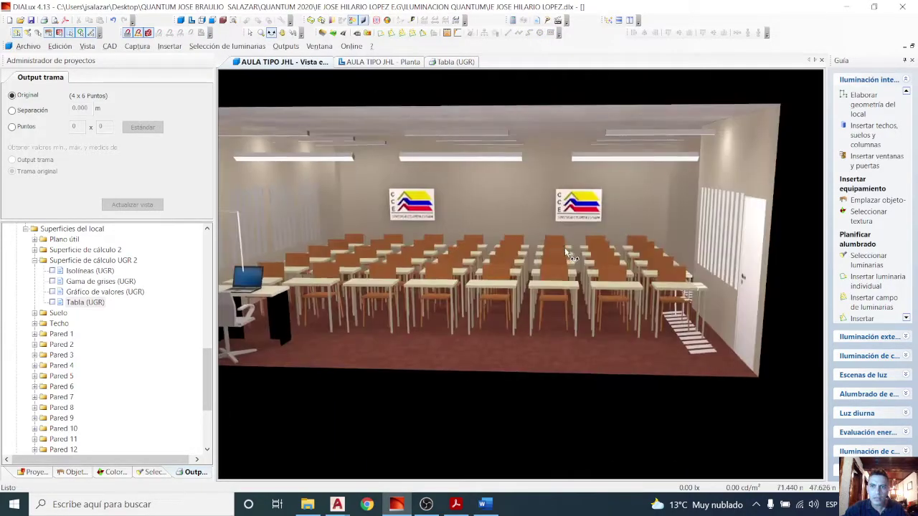
left_click_drag(564, 252, 705, 256)
left_click_drag(459, 251, 704, 256)
scroll(434, 243, "down", 3)
middle_click_drag(434, 242, 495, 242)
left_click_drag(494, 243, 463, 457)
scroll(133, 273, "down", 2)
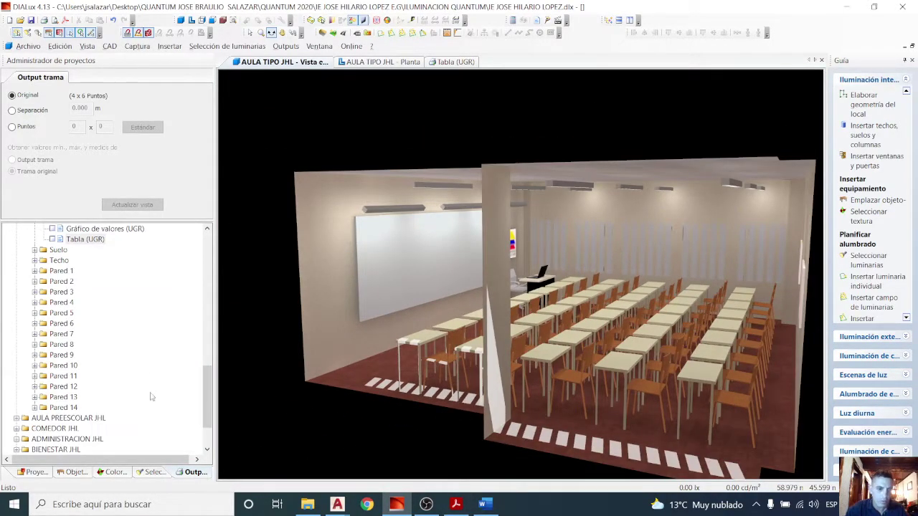
Step: Return to the UGR table of Superficie de cálculo UGR 2 and recheck its maximum value
left_click(455, 61)
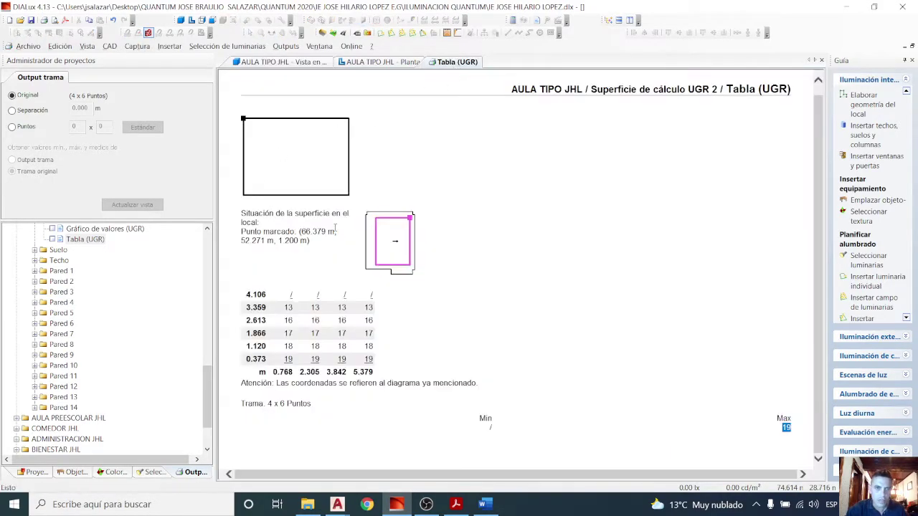
left_click(796, 433)
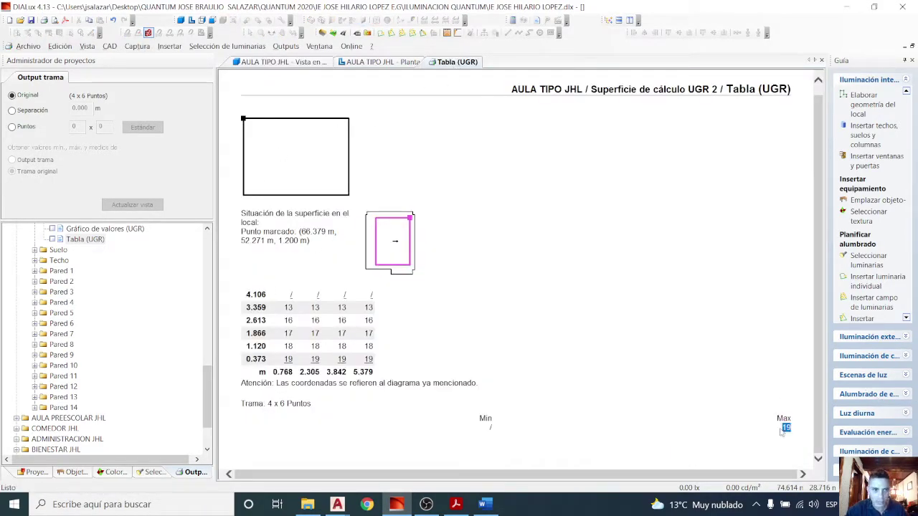
scroll(781, 431, "up", 1)
Step: Open the calculation points results summary and review the vertical board points' minimum illuminance and Emin/Em uniformity
scroll(79, 287, "up", 4)
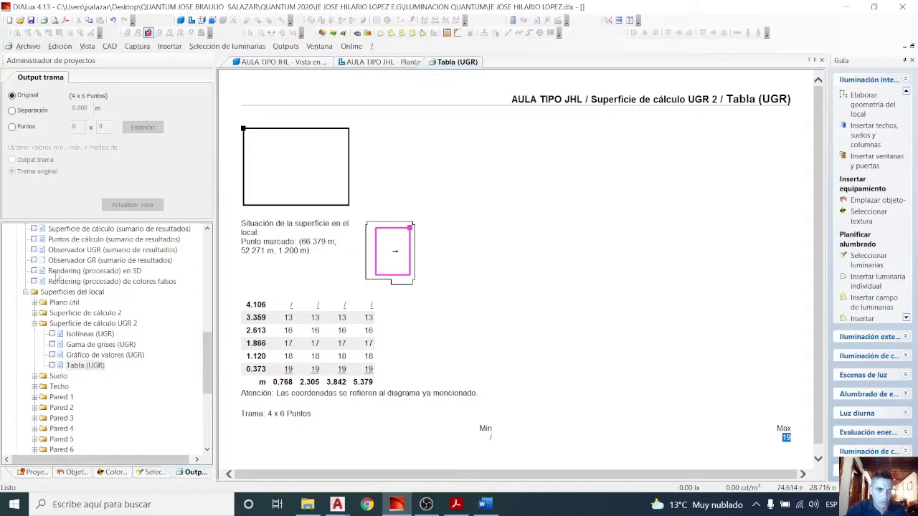
left_click(89, 239)
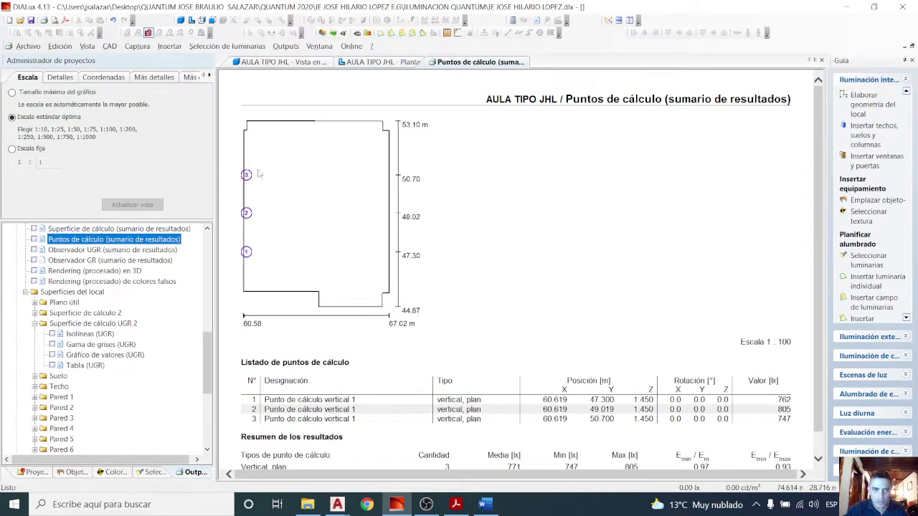
scroll(286, 186, "down", 1)
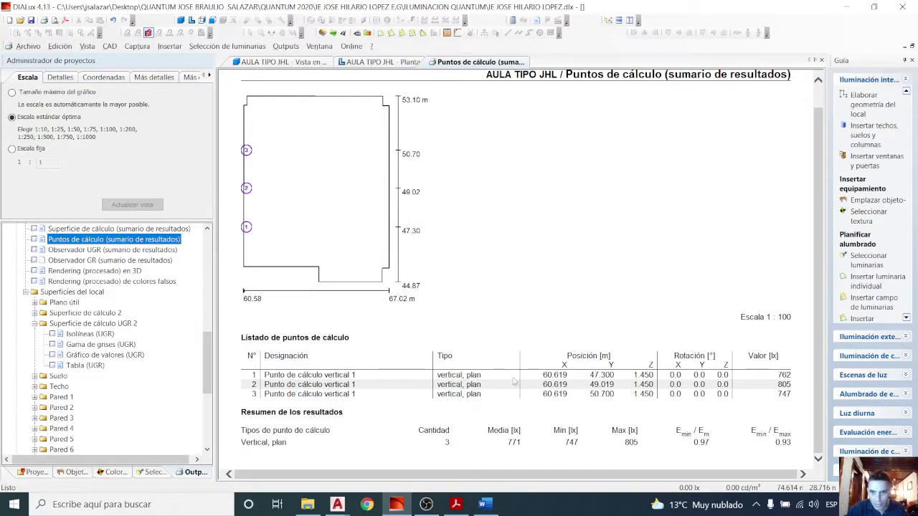
left_click_drag(793, 400, 432, 333)
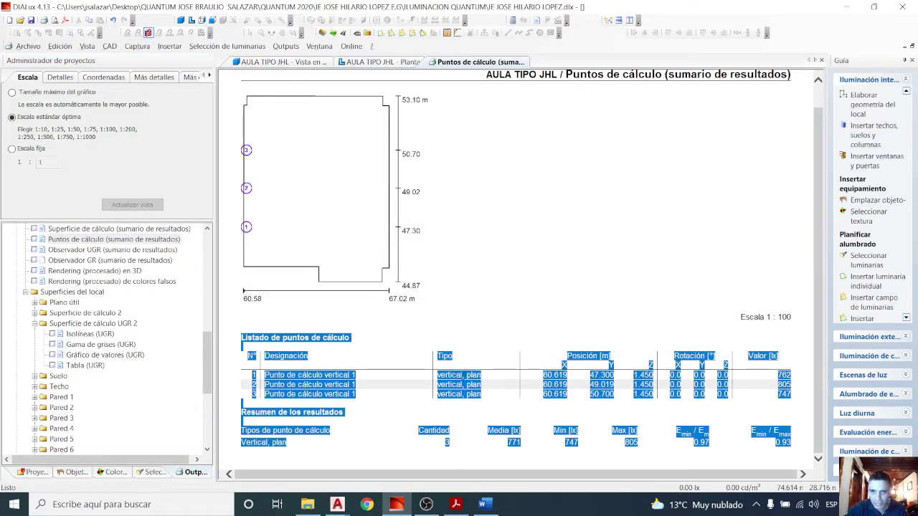
left_click(491, 417)
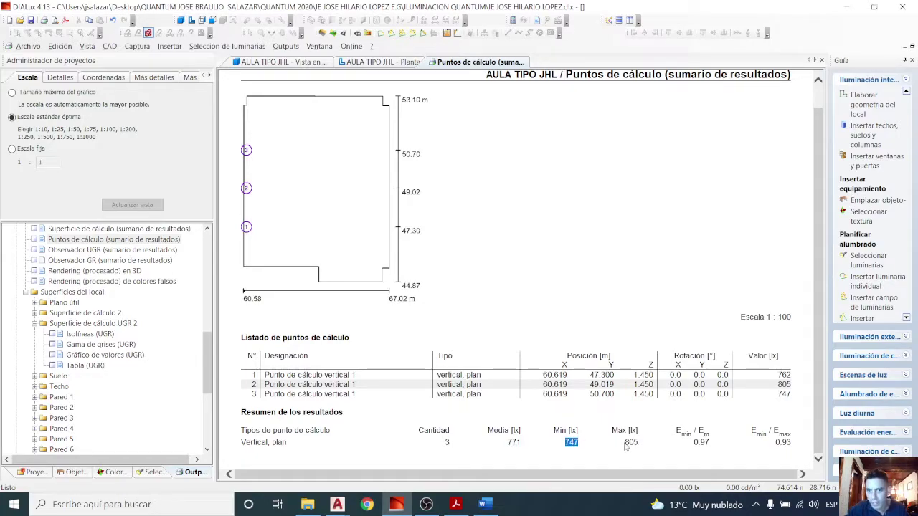
left_click(681, 449)
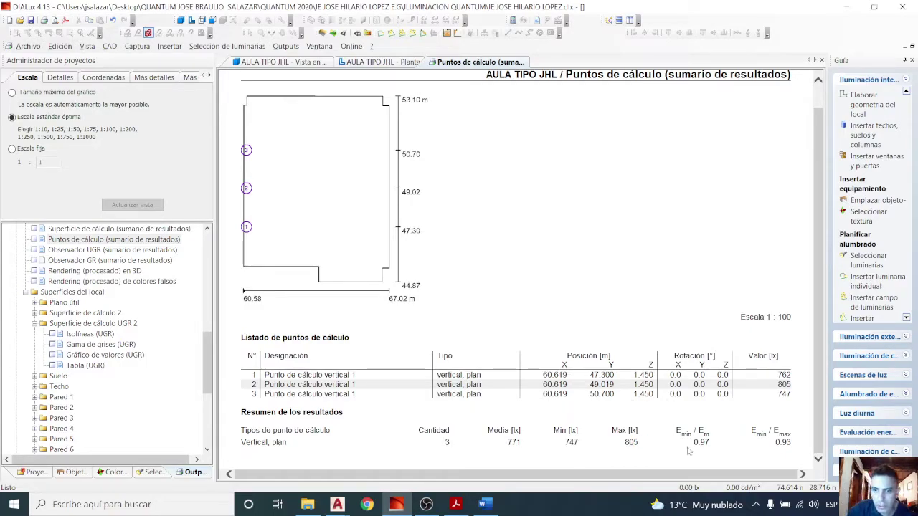
left_click_drag(710, 445, 691, 445)
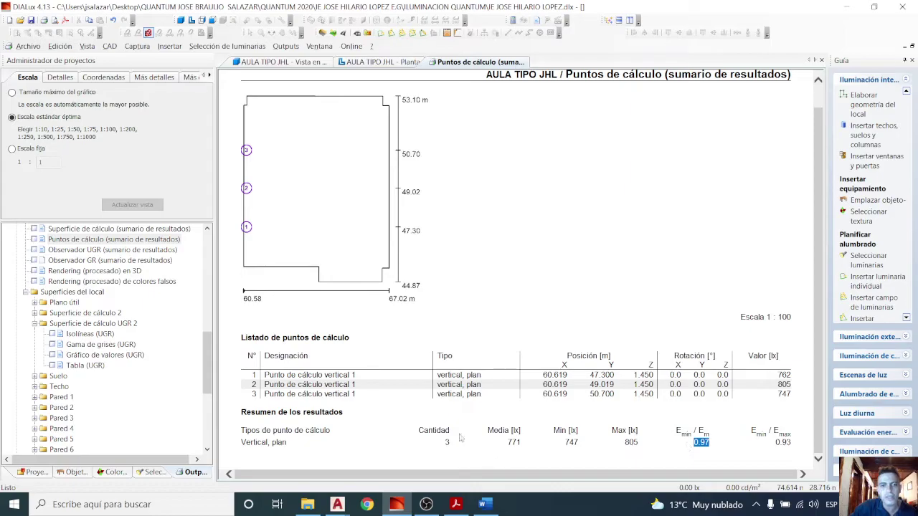
Step: Inspect the 3D classroom from above and from behind the desks facing the board, and save the project
left_click(283, 61)
left_click_drag(475, 247, 539, 298)
scroll(527, 324, "down", 1)
scroll(566, 329, "down", 3)
left_click_drag(454, 171, 429, 208)
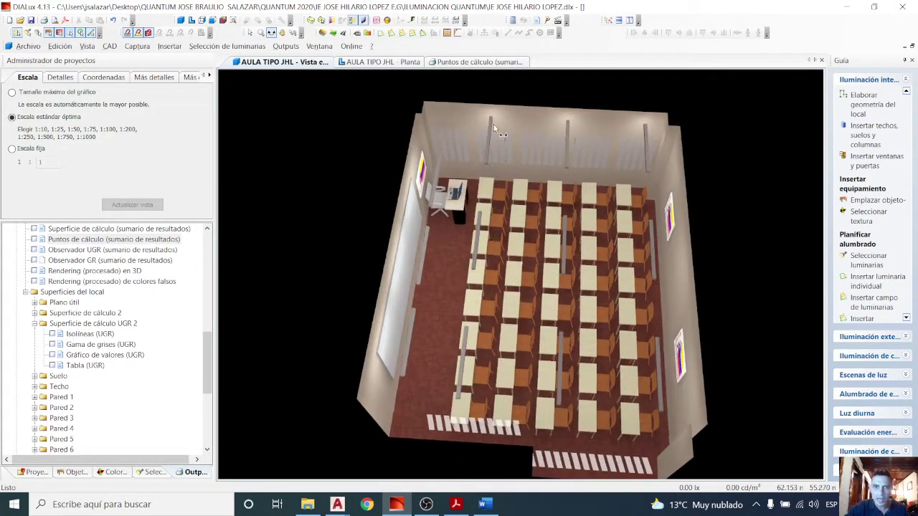
scroll(492, 322, "up", 5)
left_click_drag(495, 320, 821, 264)
left_click(437, 271)
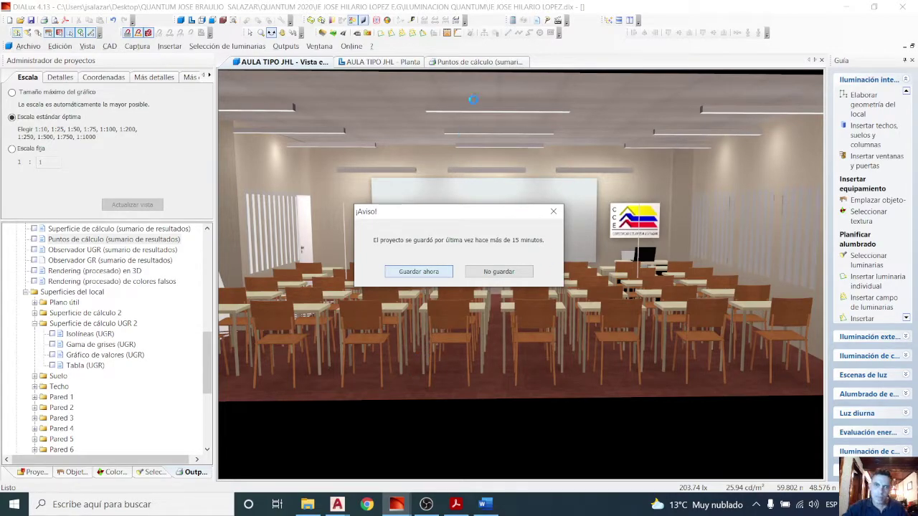
Step: Examine the 3D classroom's luminaires, desks and board from the teacher's corner and from the opposite side
scroll(545, 279, "down", 3)
left_click_drag(545, 279, 591, 290)
scroll(551, 271, "up", 5)
scroll(524, 290, "down", 5)
left_click_drag(555, 340, 547, 344)
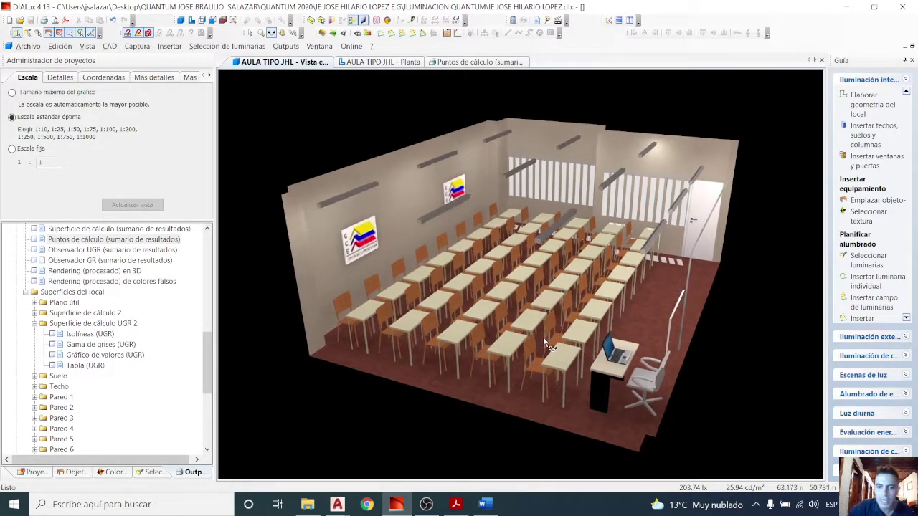
left_click_drag(465, 310, 458, 431)
scroll(506, 303, "up", 3)
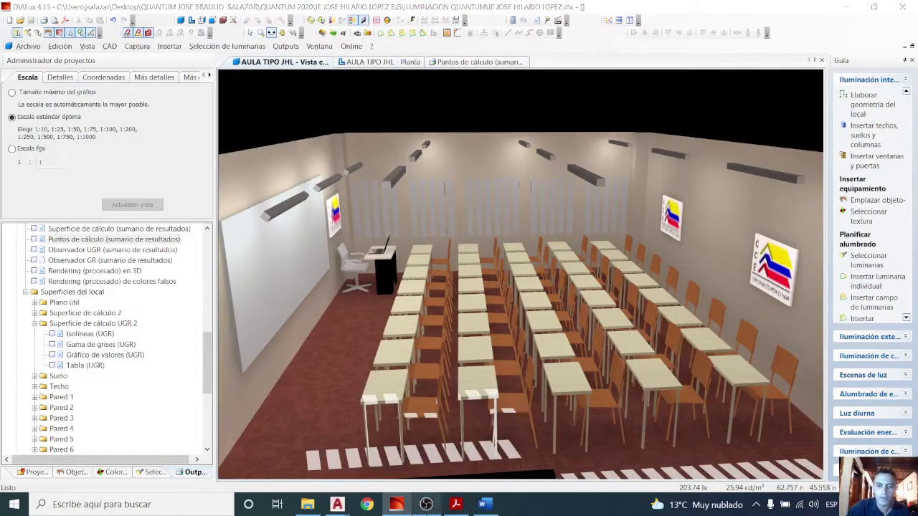